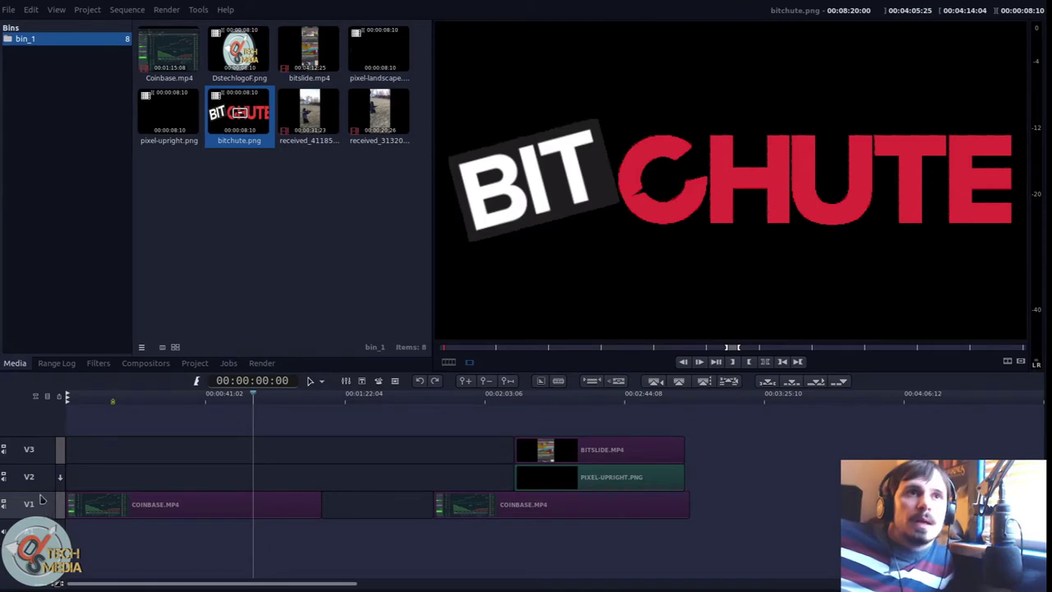
- Set the compositing mode to Standard Full Track and place bitchute.png on V2 above the first Coinbase clip
{"action": "left_click", "coordinate": [54, 516]}
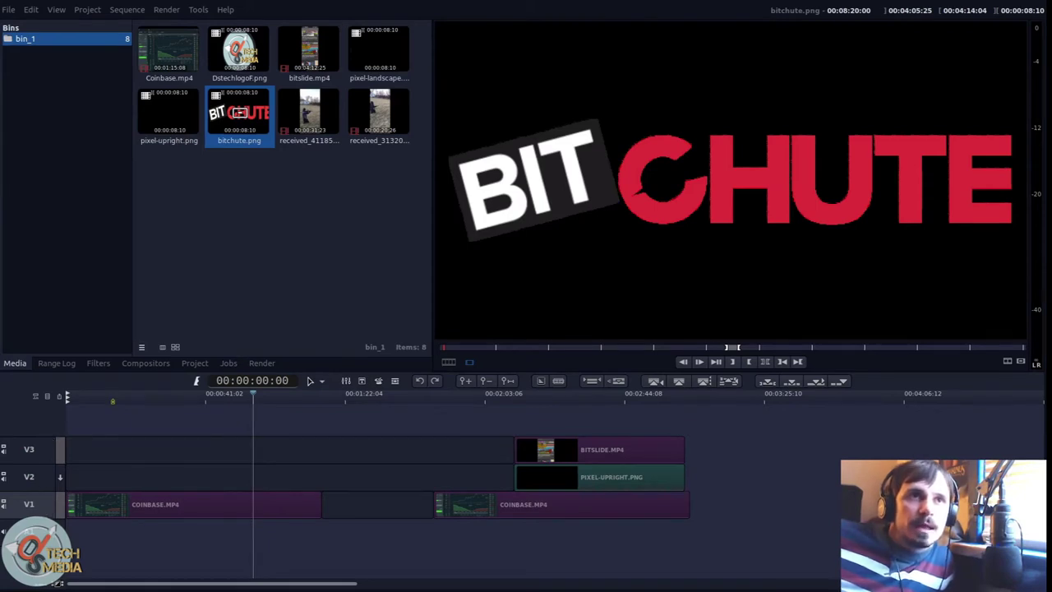
{"action": "left_click", "coordinate": [120, 409]}
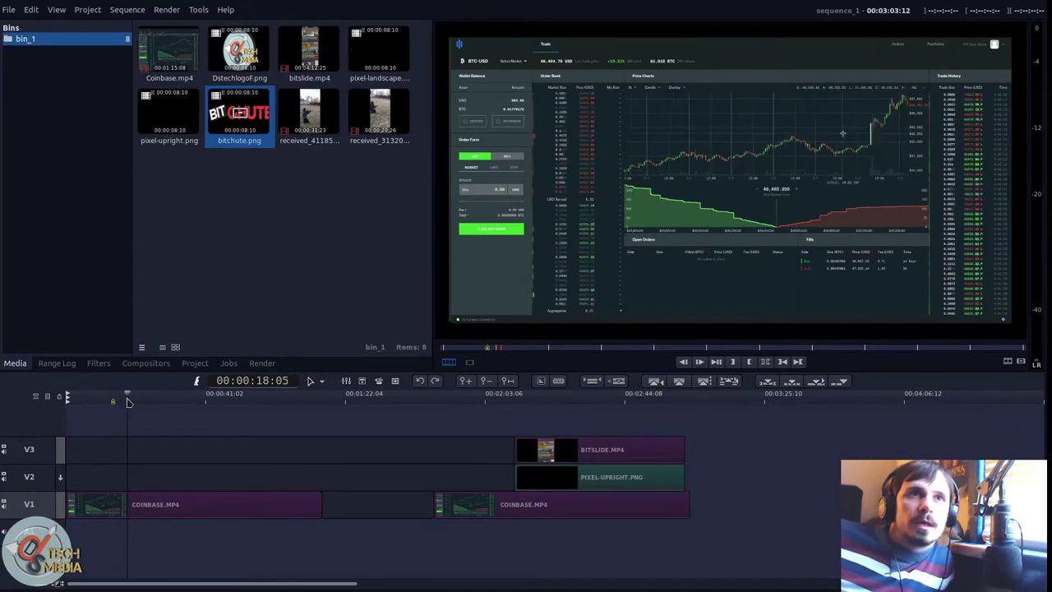
{"action": "left_click", "coordinate": [136, 397]}
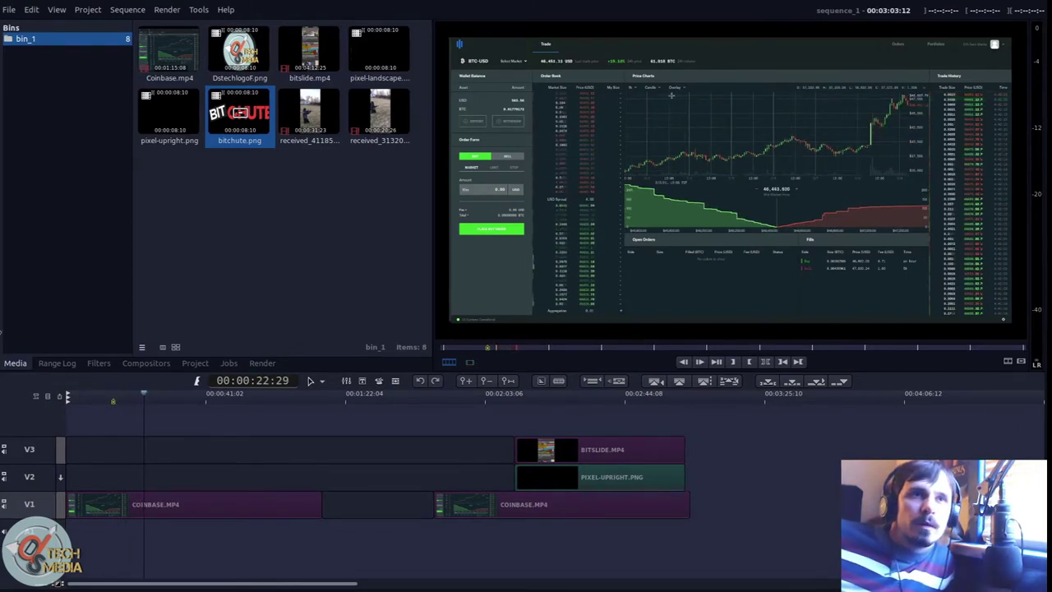
{"action": "left_click", "coordinate": [57, 583]}
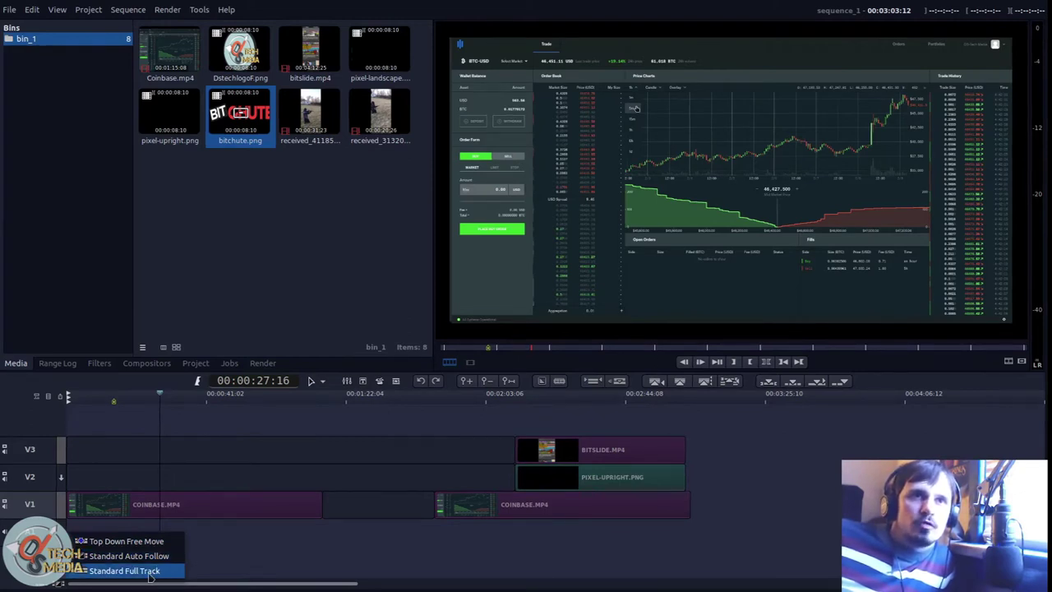
{"action": "left_click", "coordinate": [151, 570]}
{"action": "left_click_drag", "start_coordinate": [240, 115], "coordinate": [154, 479]}
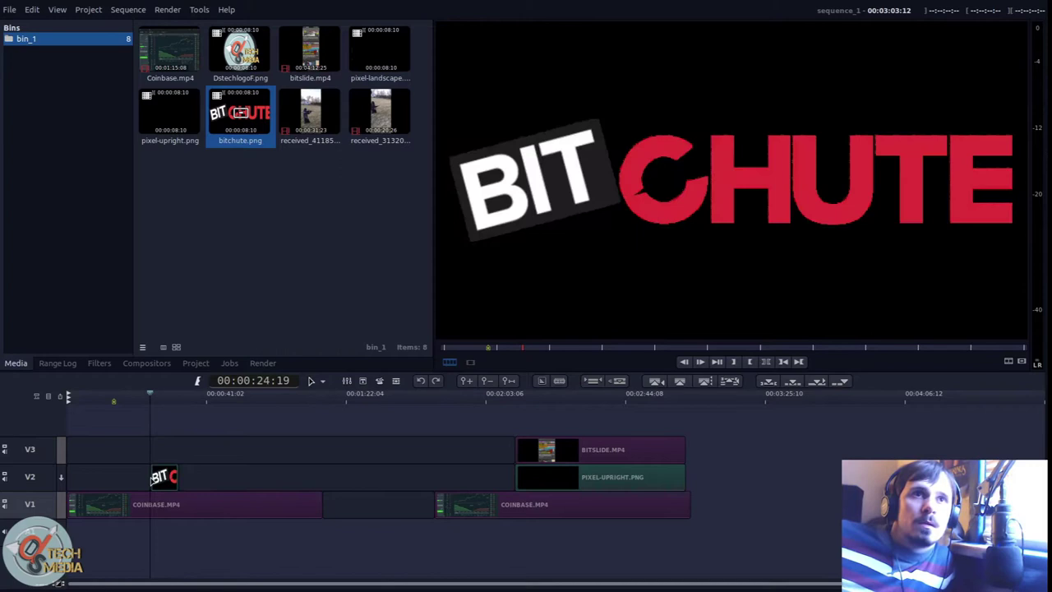
{"action": "left_click_drag", "start_coordinate": [160, 403], "coordinate": [145, 403]}
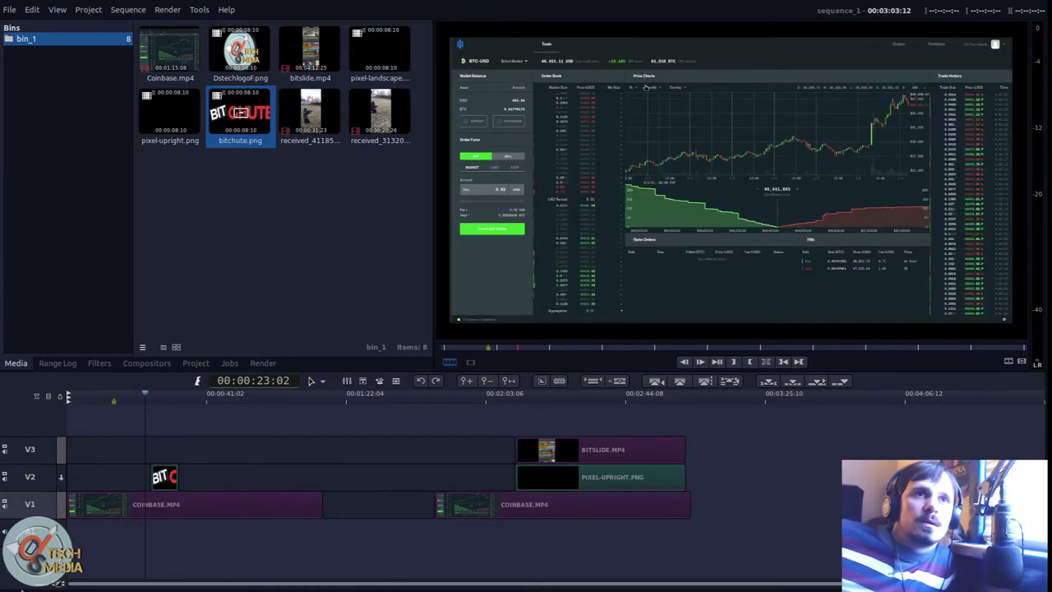
- Switch the timeline's compositing mode to Standard Auto Follow
{"action": "left_click", "coordinate": [57, 585]}
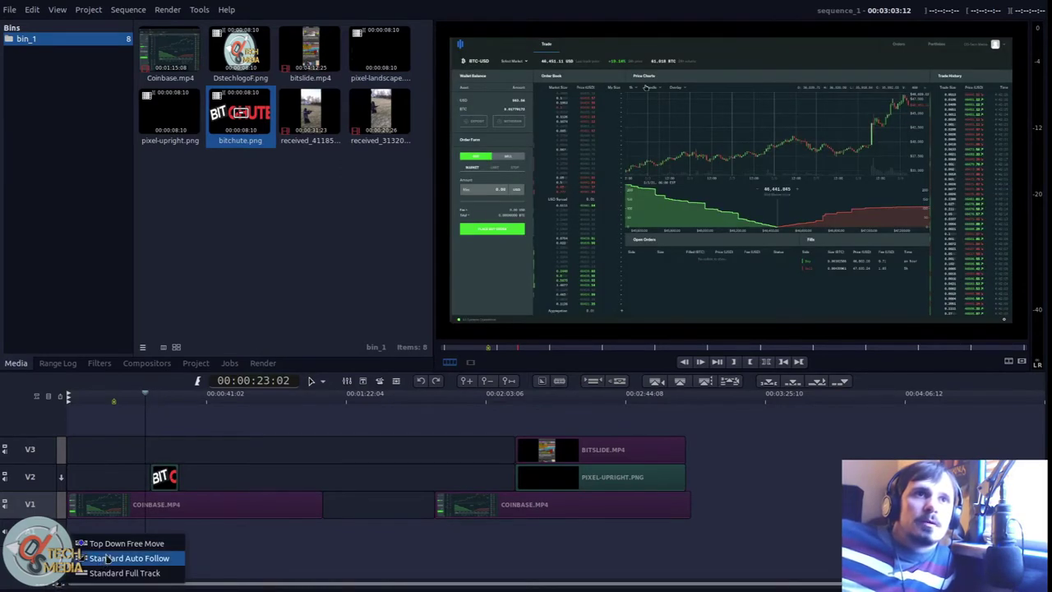
{"action": "left_click", "coordinate": [106, 559]}
{"action": "left_click", "coordinate": [138, 450]}
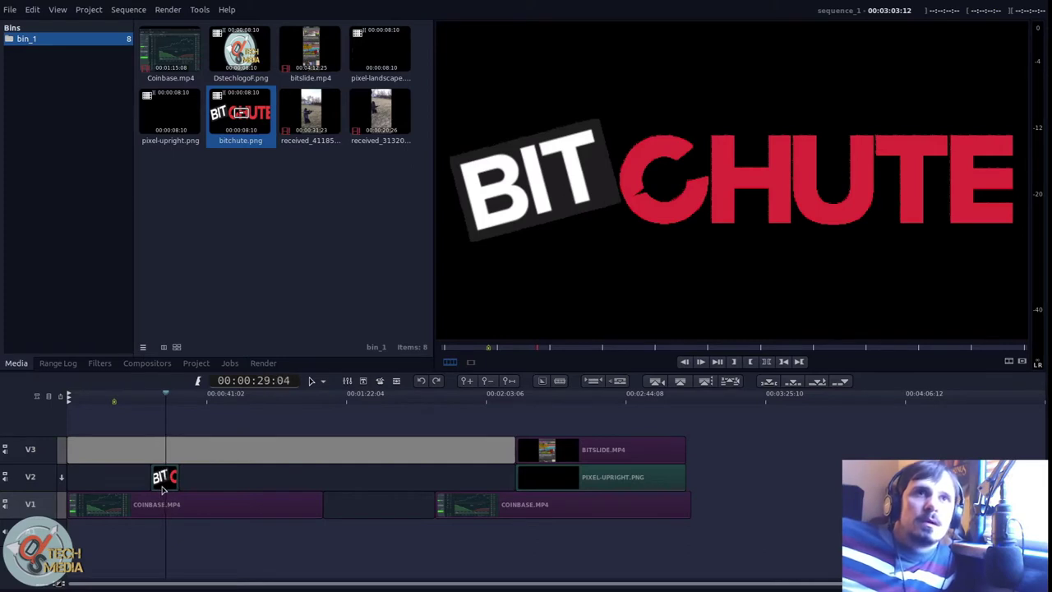
- Add a Transform compositor to the bitchute clip on V2, squash the image to about half height and shift it right
{"action": "right_click", "coordinate": [164, 478]}
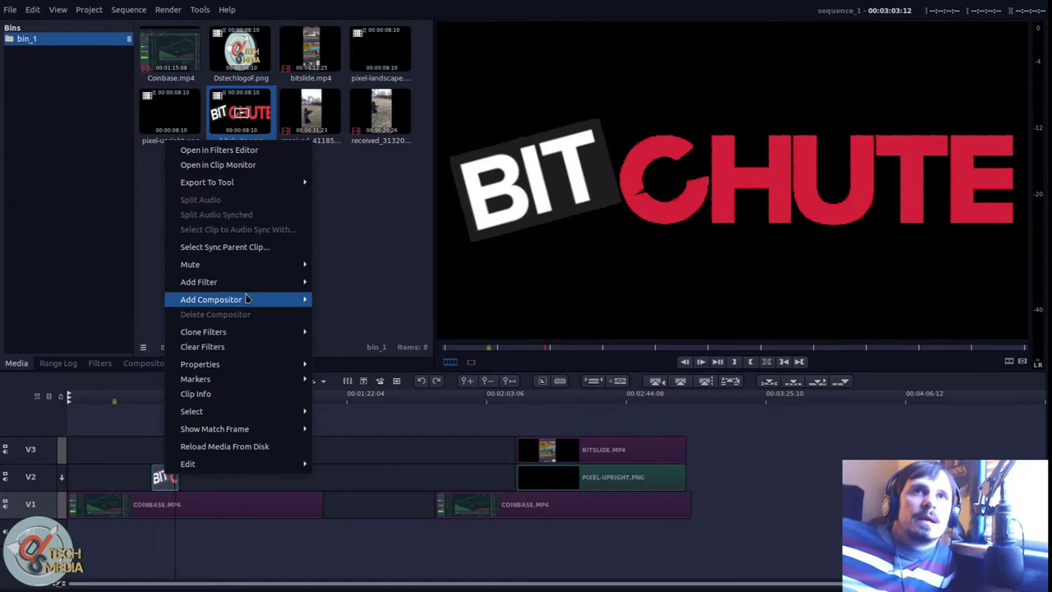
{"action": "mouse_move", "coordinate": [243, 299]}
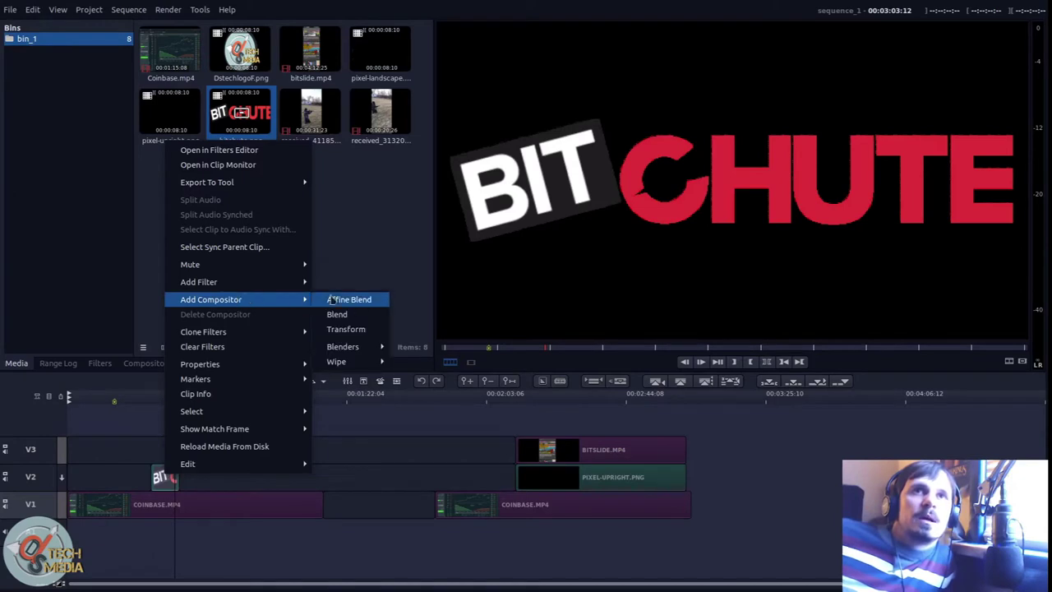
{"action": "left_click", "coordinate": [371, 330]}
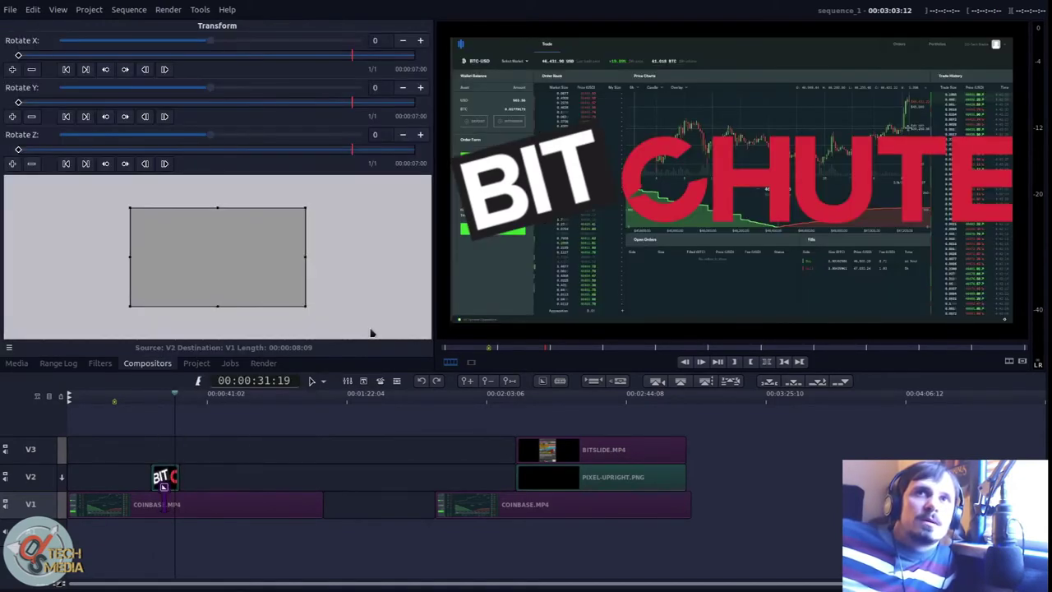
{"action": "key", "text": "Down"}
{"action": "key", "text": "space"}
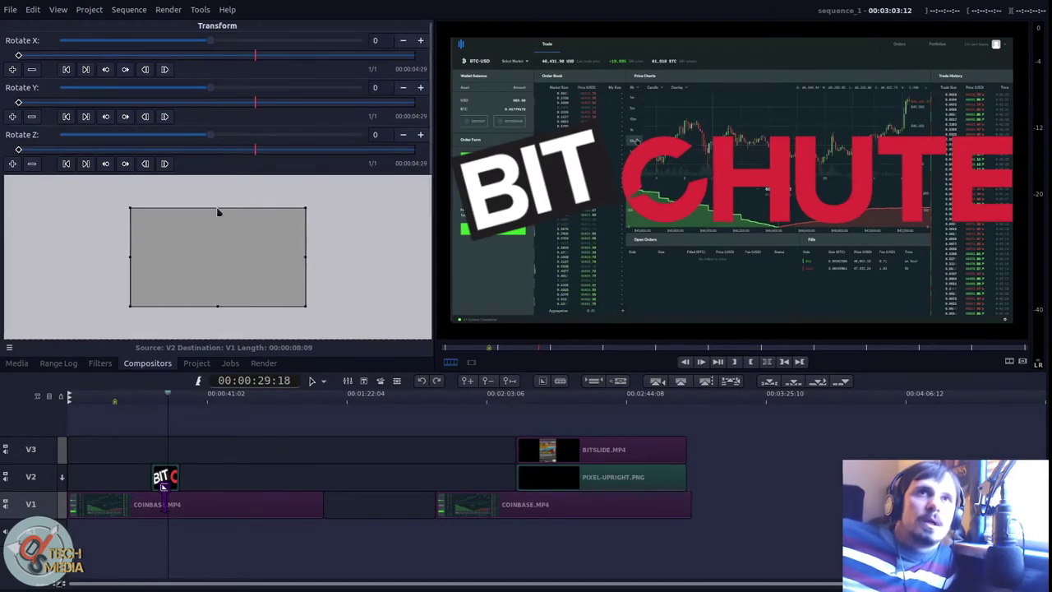
{"action": "left_click_drag", "start_coordinate": [218, 211], "coordinate": [218, 260]}
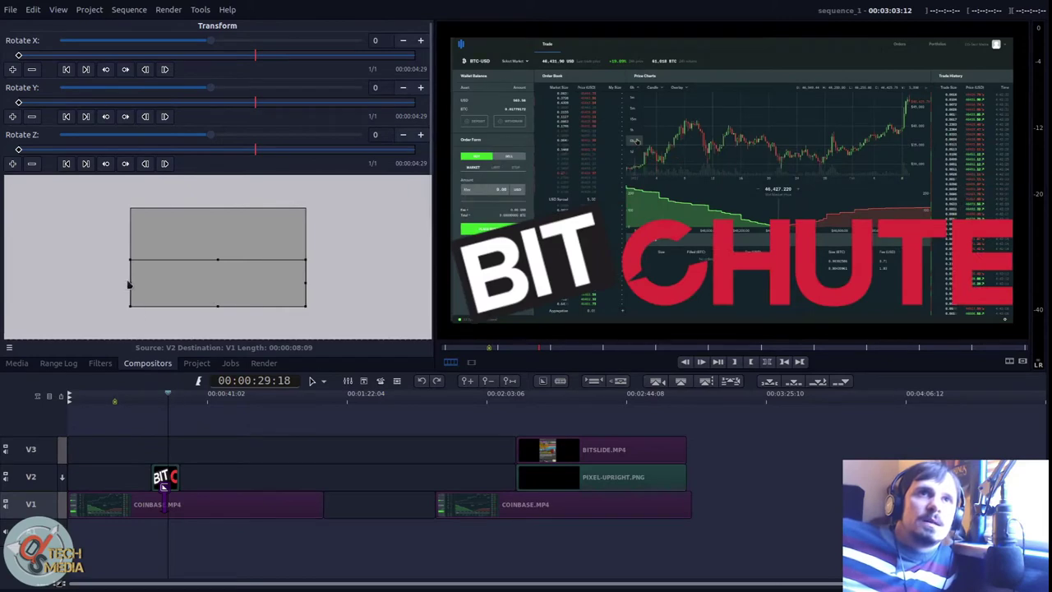
{"action": "left_click_drag", "start_coordinate": [132, 290], "coordinate": [163, 279]}
- Change the compositing mode back to Standard Full Track and check the bitchute overlay over the Coinbase clip
{"action": "left_click", "coordinate": [59, 583]}
{"action": "left_click", "coordinate": [109, 573]}
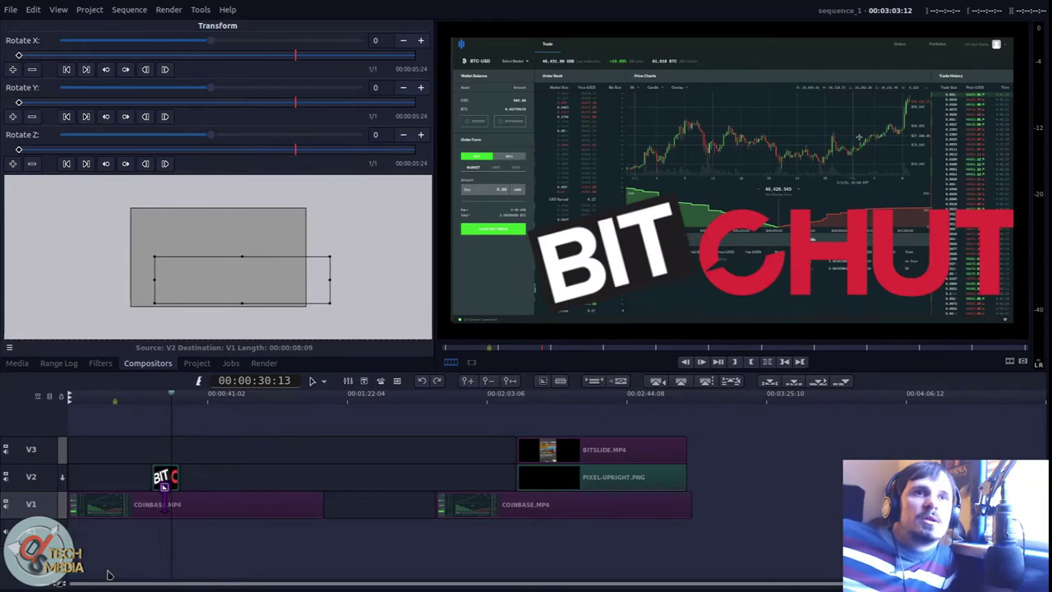
{"action": "left_click", "coordinate": [612, 341]}
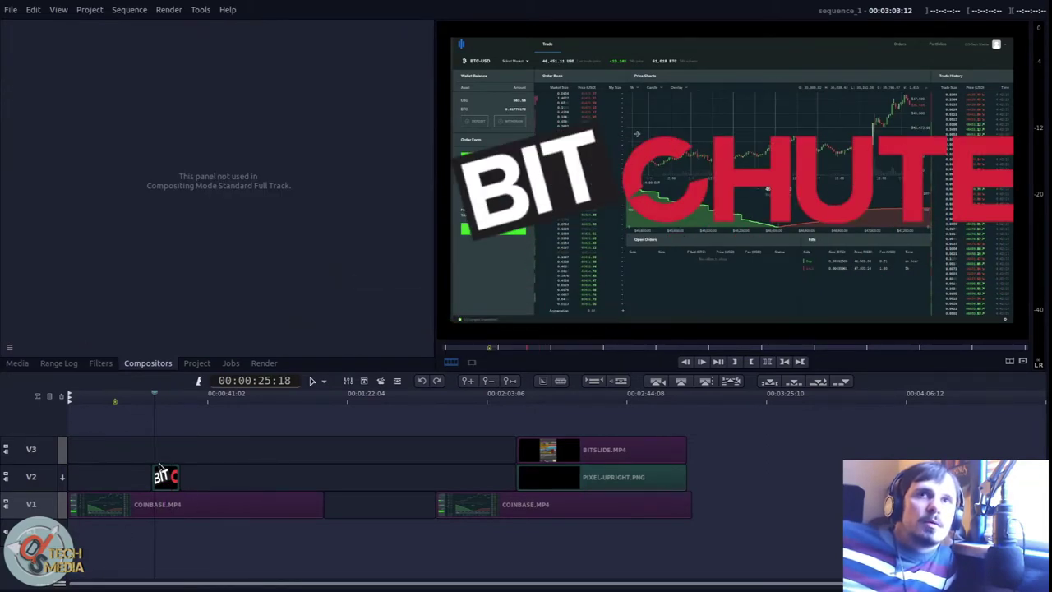
{"action": "left_click_drag", "start_coordinate": [154, 395], "coordinate": [181, 397]}
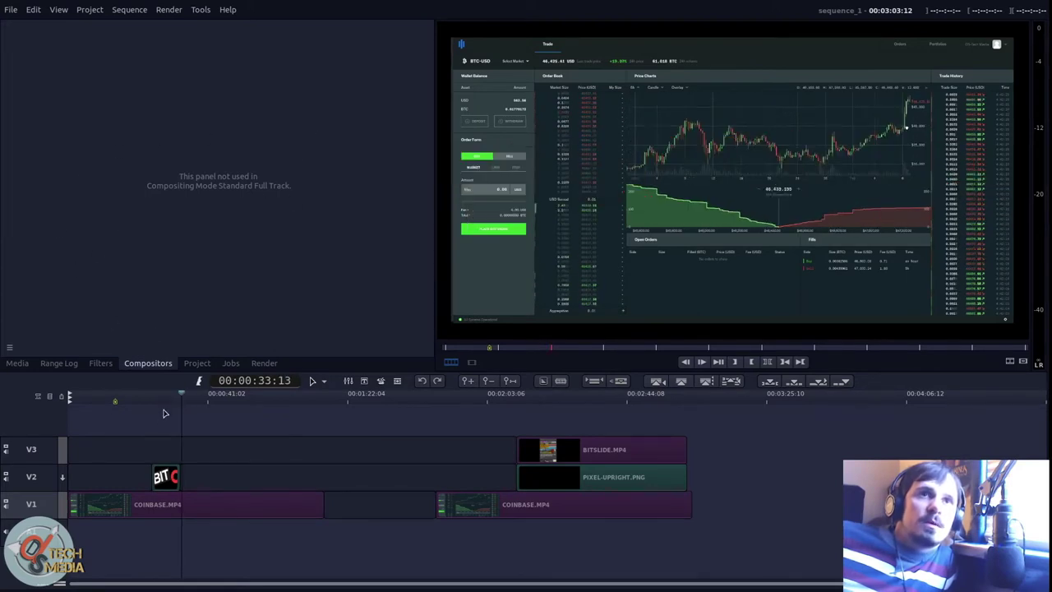
{"action": "left_click", "coordinate": [165, 398]}
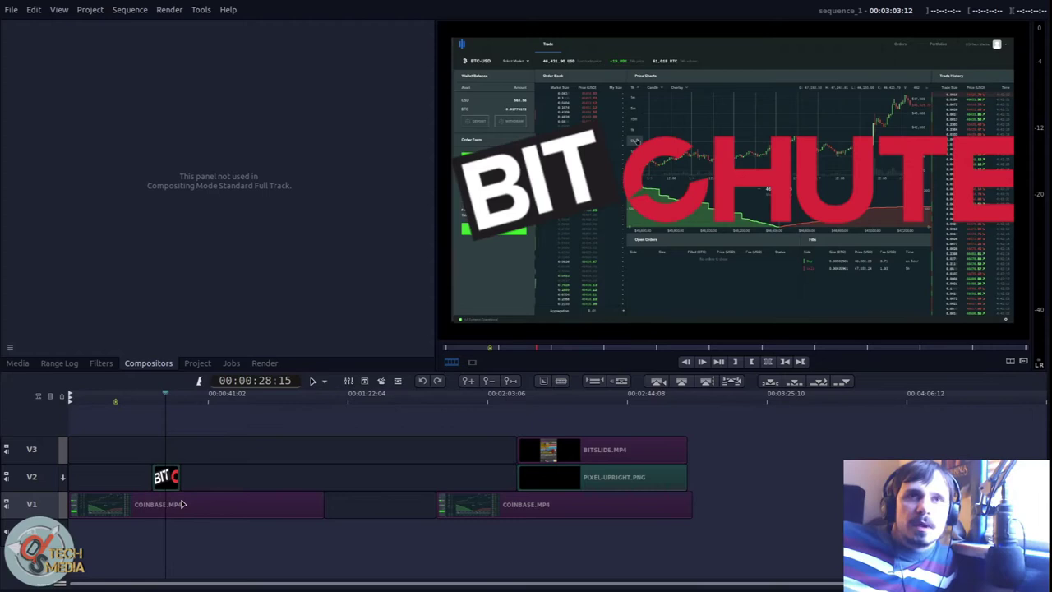
- Place DstechlogoF.png on V3 above the bitchute clip and apply the Position Scale filter to it
{"action": "left_click", "coordinate": [15, 362]}
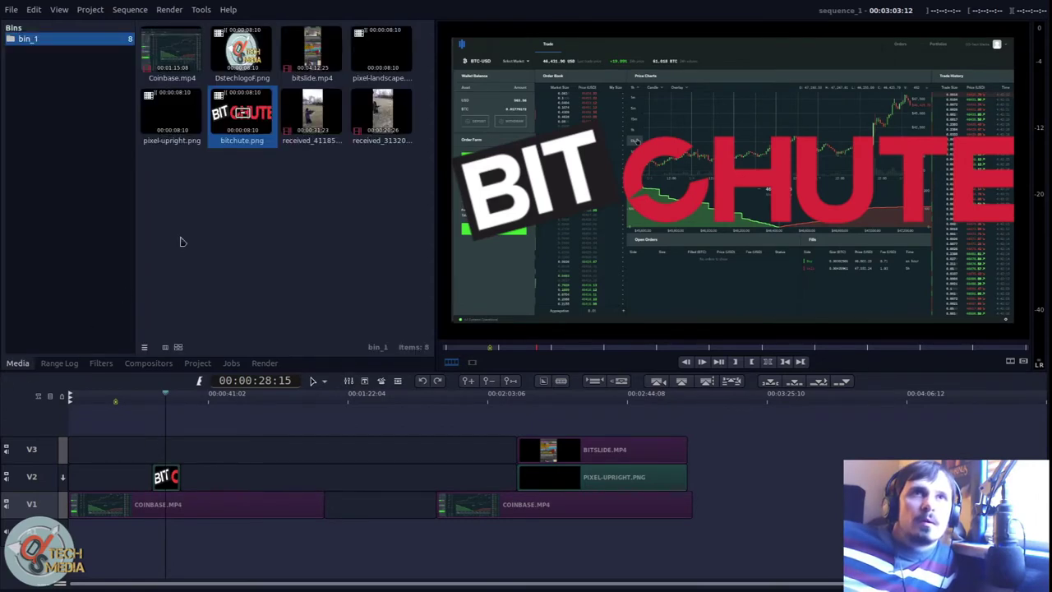
{"action": "left_click_drag", "start_coordinate": [234, 69], "coordinate": [172, 448]}
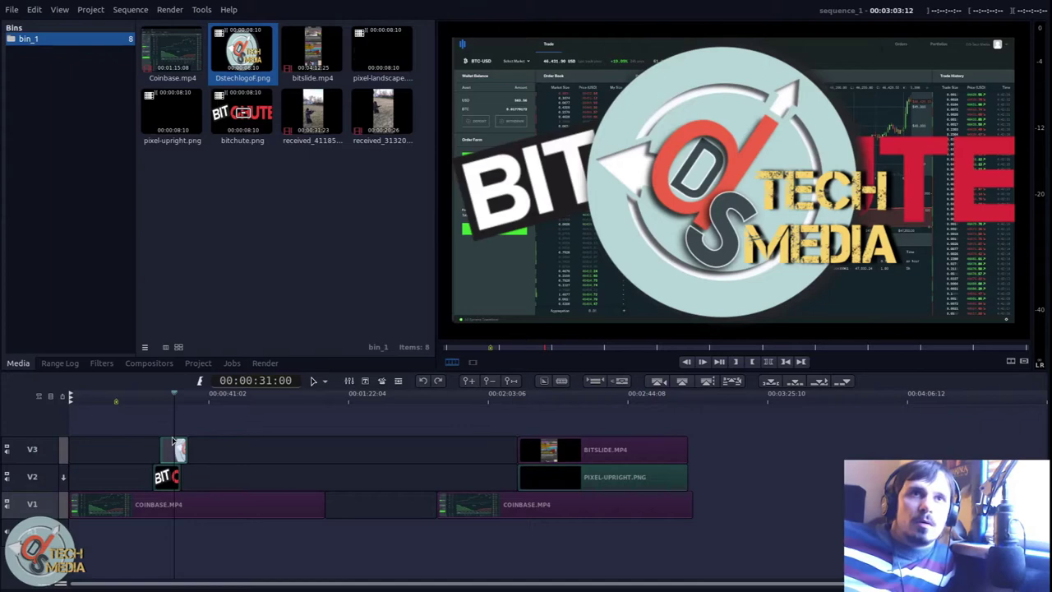
{"action": "right_click", "coordinate": [181, 433]}
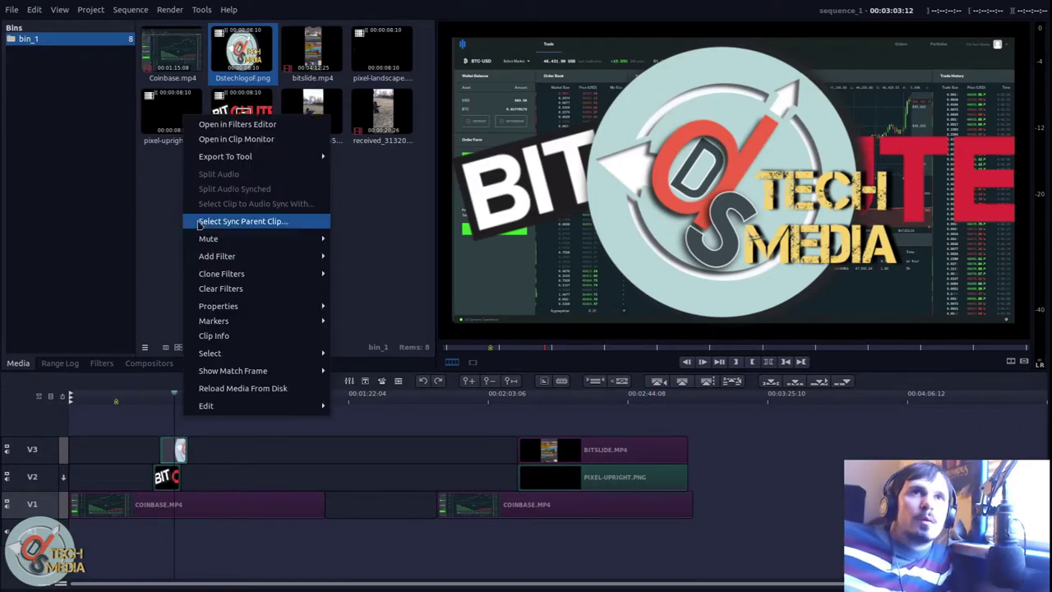
{"action": "mouse_move", "coordinate": [247, 255]}
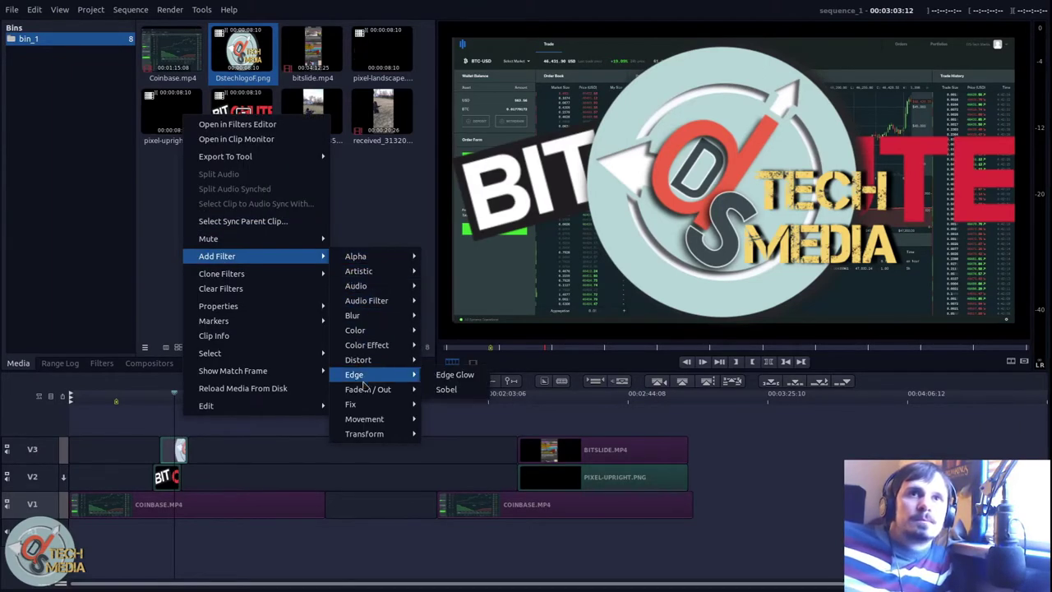
{"action": "mouse_move", "coordinate": [393, 435]}
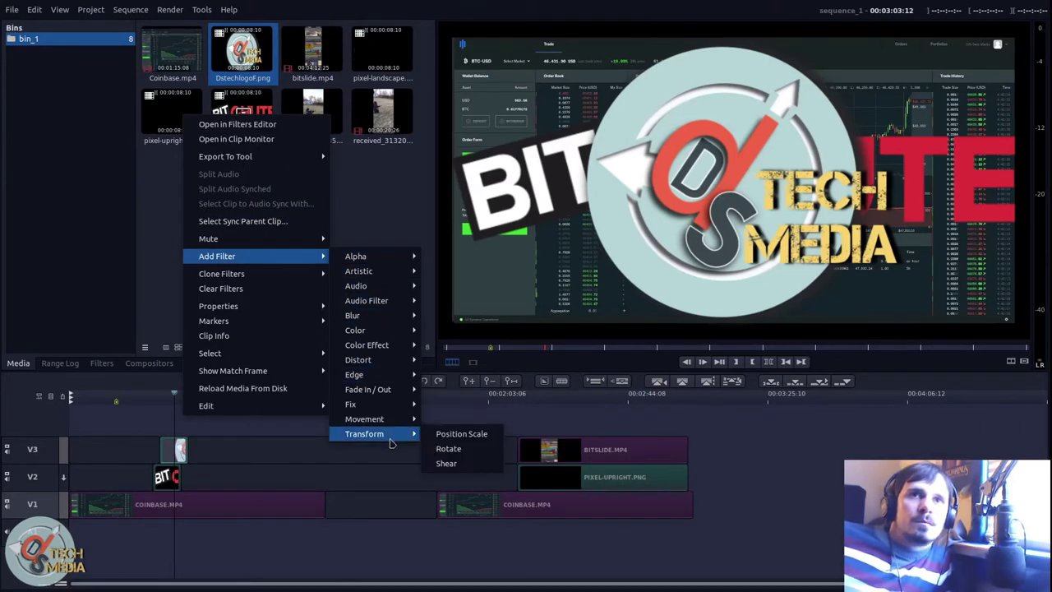
{"action": "left_click", "coordinate": [434, 437]}
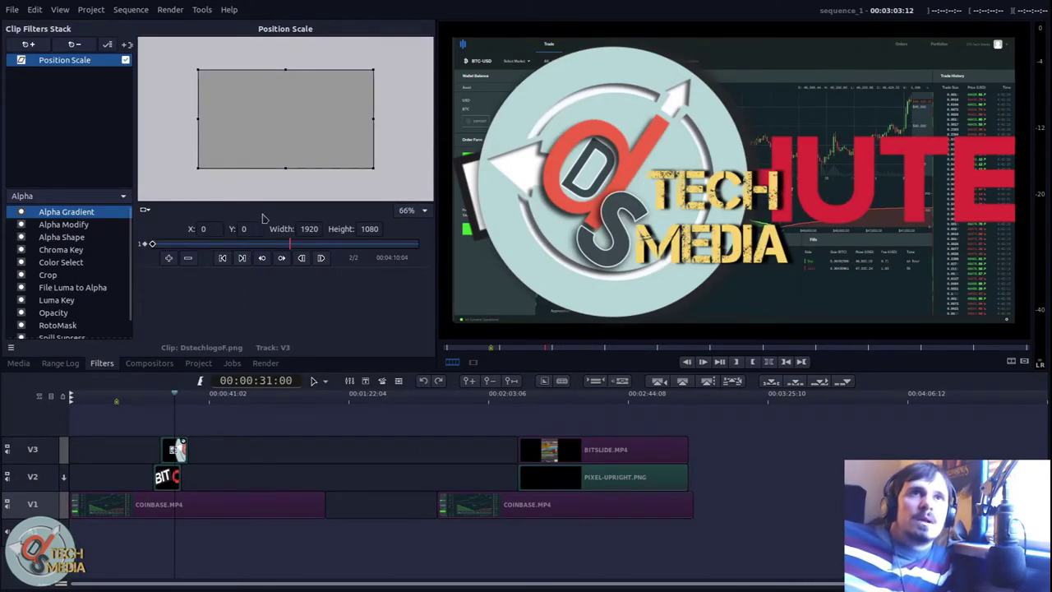
- Add a Position Scale keyframe about two seconds into the logo clip, scaling it to about 884 × 497 at X 967, Y 569
{"action": "left_click_drag", "start_coordinate": [234, 246], "coordinate": [114, 269]}
{"action": "left_click_drag", "start_coordinate": [299, 256], "coordinate": [152, 244]}
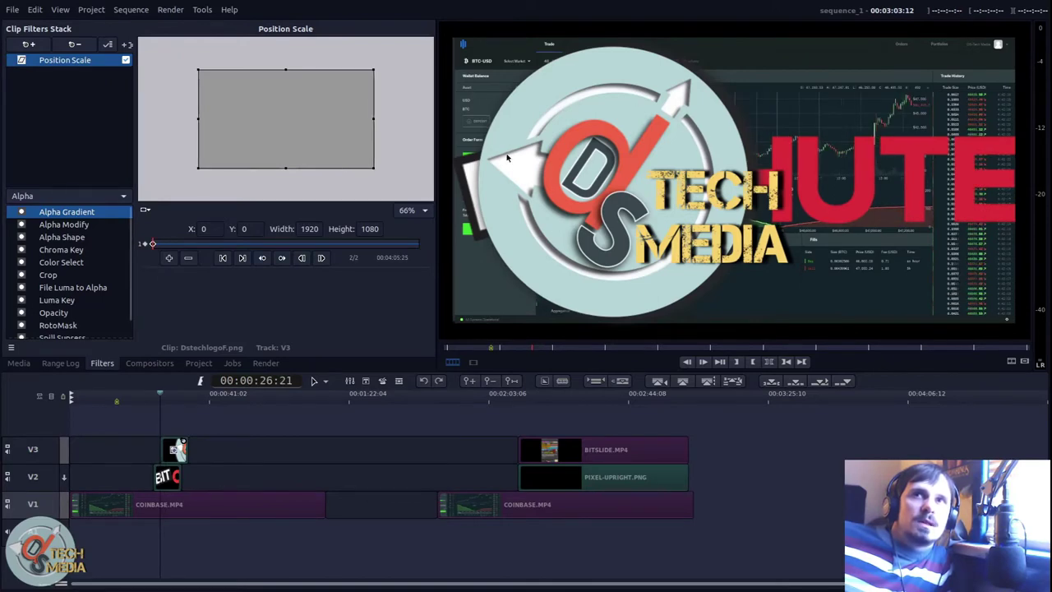
{"action": "left_click", "coordinate": [194, 244]}
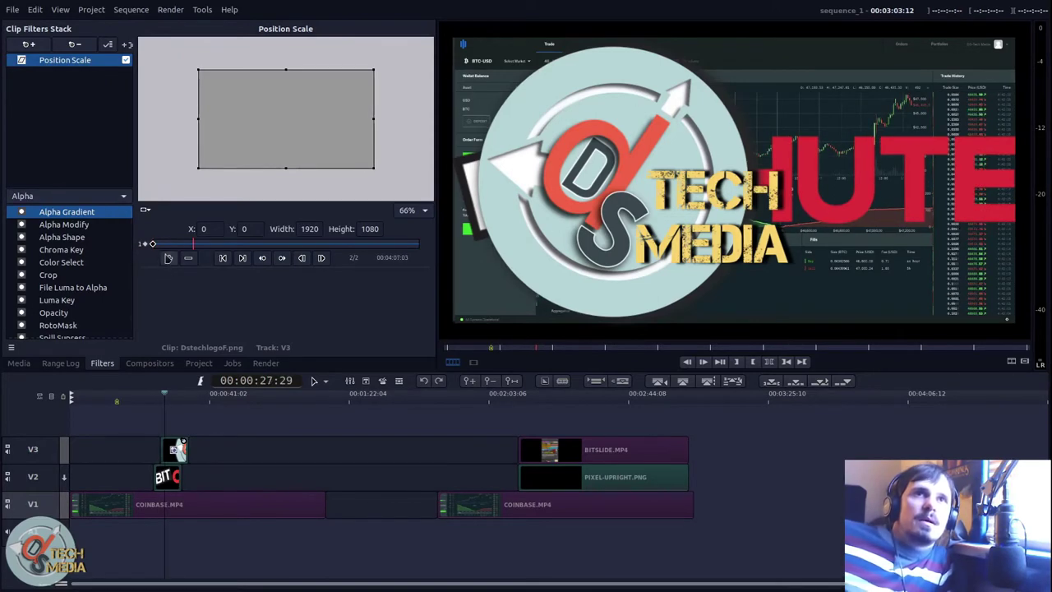
{"action": "left_click_drag", "start_coordinate": [193, 245], "coordinate": [224, 247]}
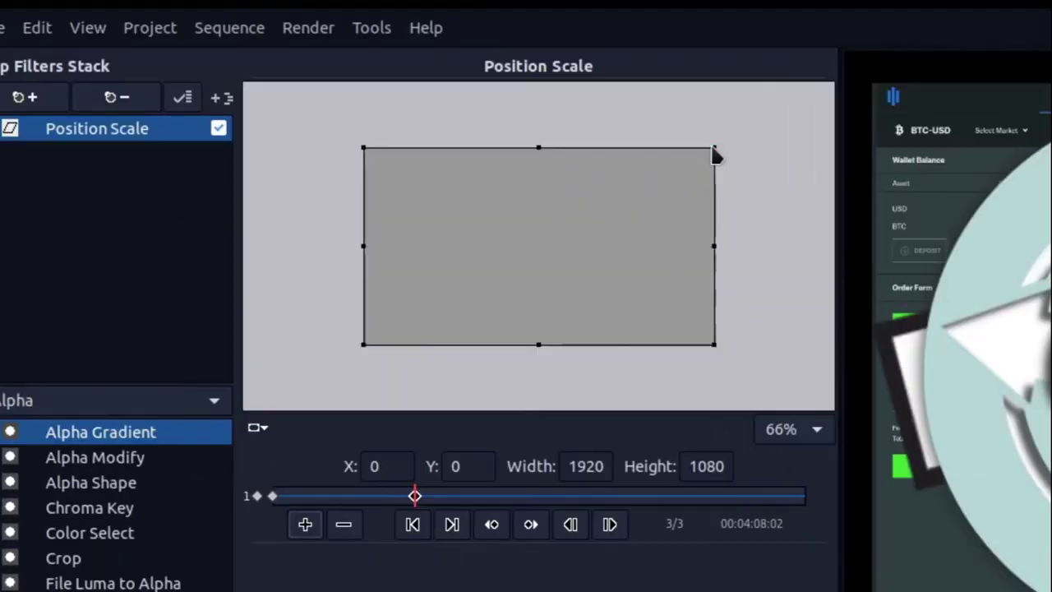
{"action": "left_click_drag", "start_coordinate": [721, 4], "coordinate": [530, 115]}
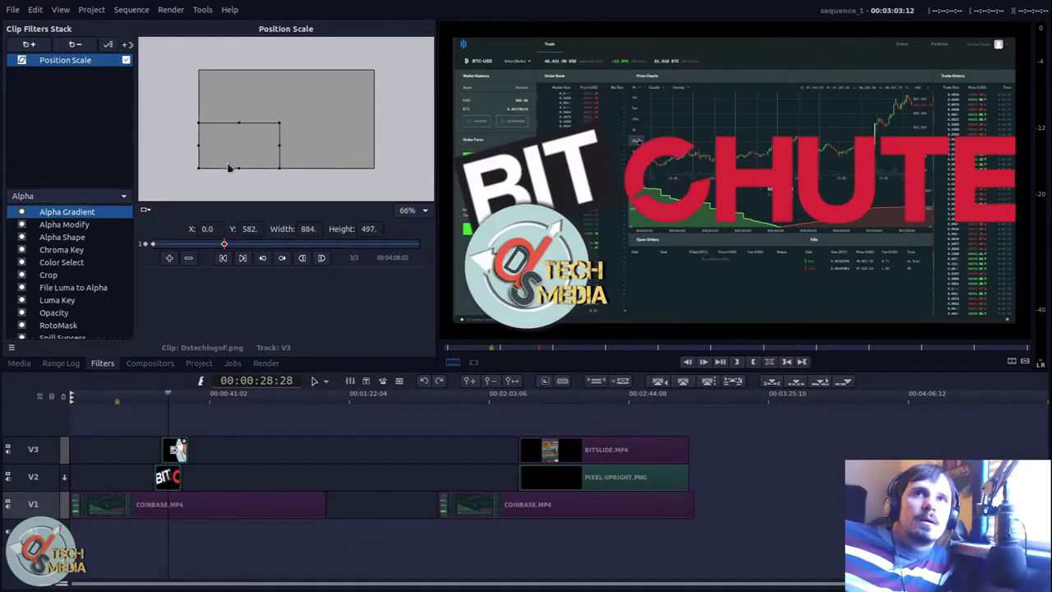
{"action": "left_click_drag", "start_coordinate": [227, 169], "coordinate": [318, 167]}
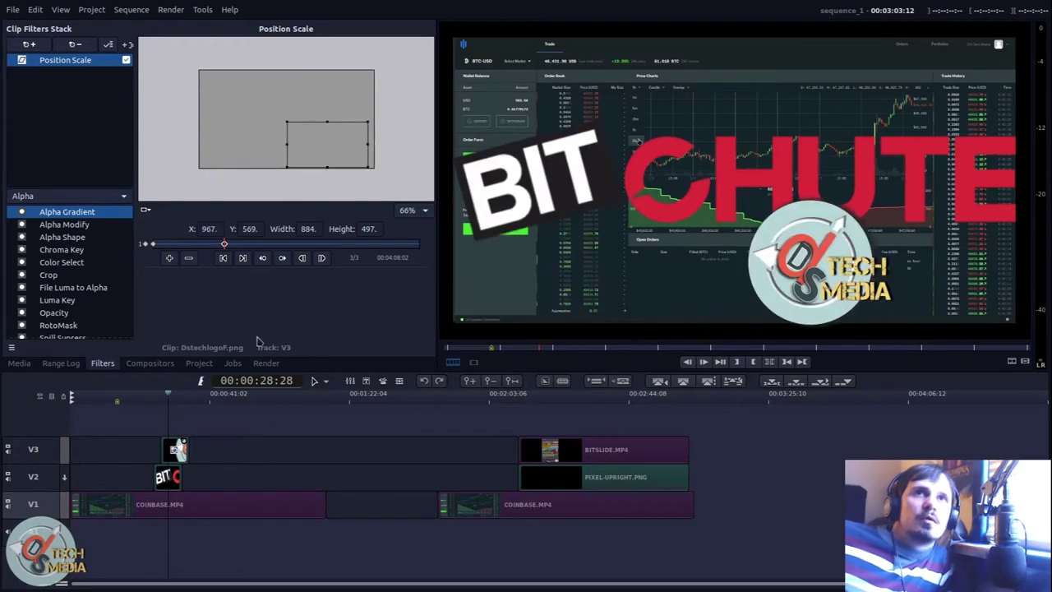
- Play back the logo's shrinking animation from just before the start of its clip
{"action": "left_click", "coordinate": [159, 399]}
{"action": "key", "text": "space"}
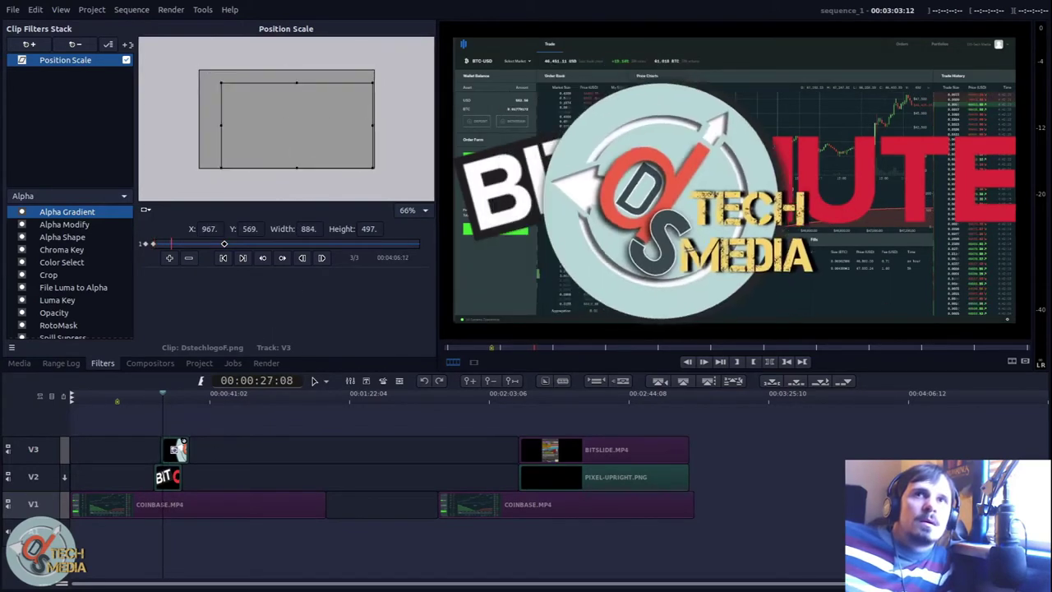
{"action": "left_click", "coordinate": [243, 257]}
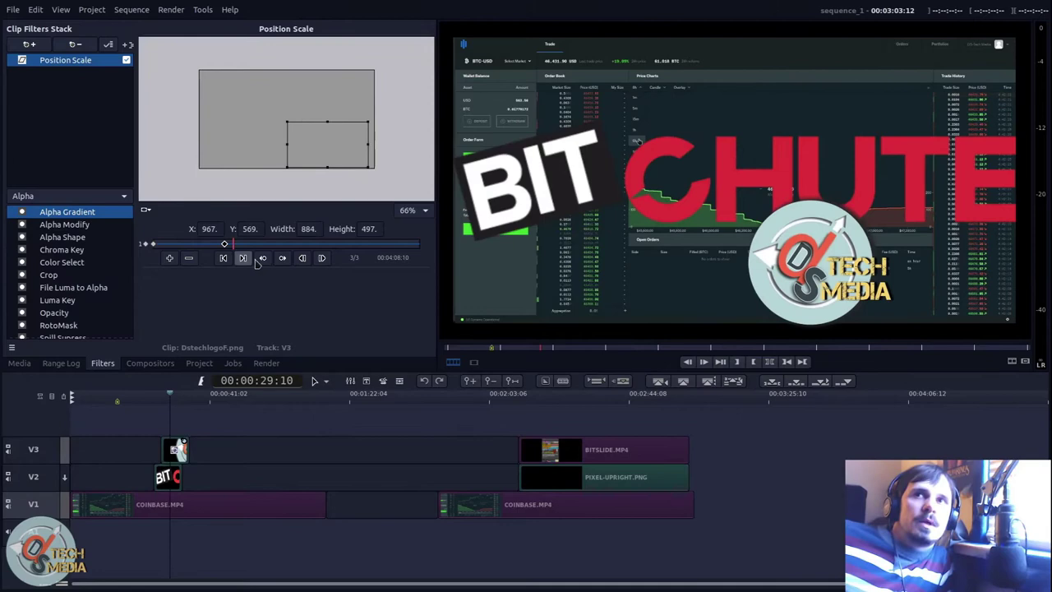
- Move the logo clip earlier on V3 to line up with the bitchute clip, and play the result
{"action": "left_click", "coordinate": [173, 450]}
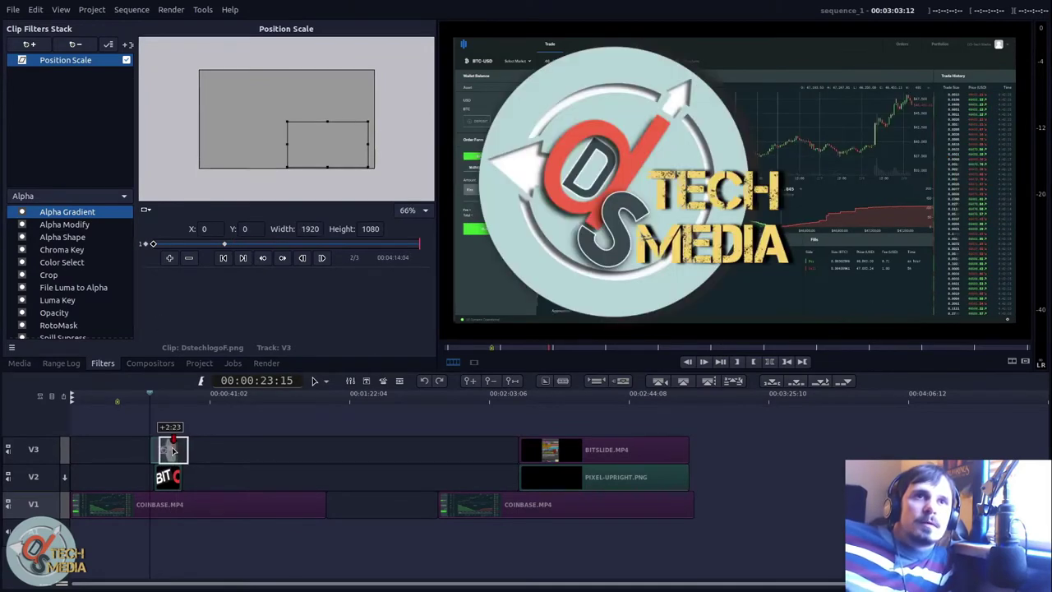
{"action": "left_click_drag", "start_coordinate": [173, 450], "coordinate": [175, 457]}
{"action": "key", "text": "space"}
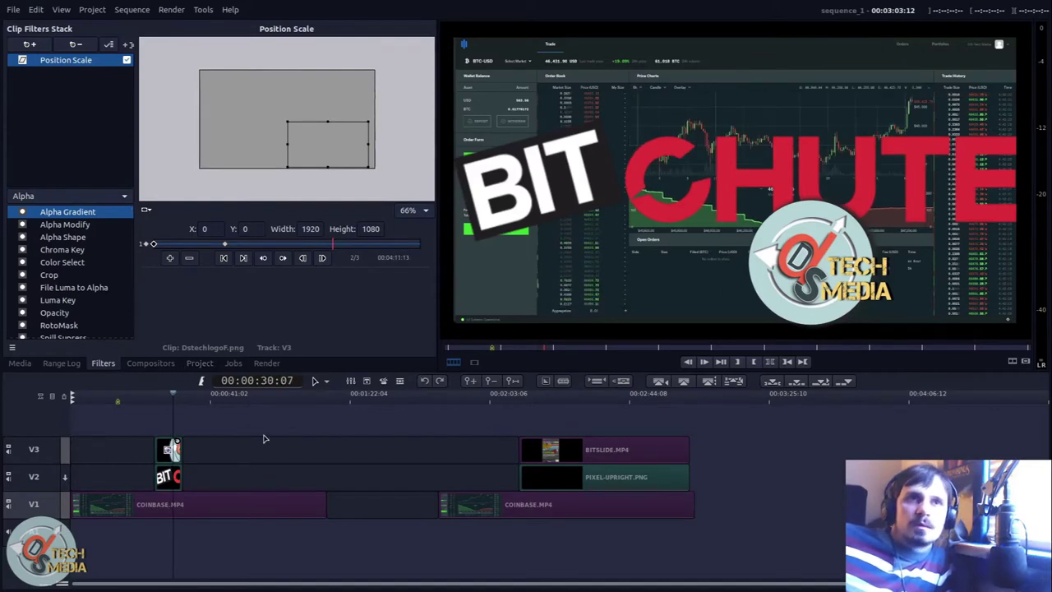
- Change the compositing mode to Standard Auto Follow, accepting the loss of current compositors and undo history
{"action": "left_click", "coordinate": [92, 559]}
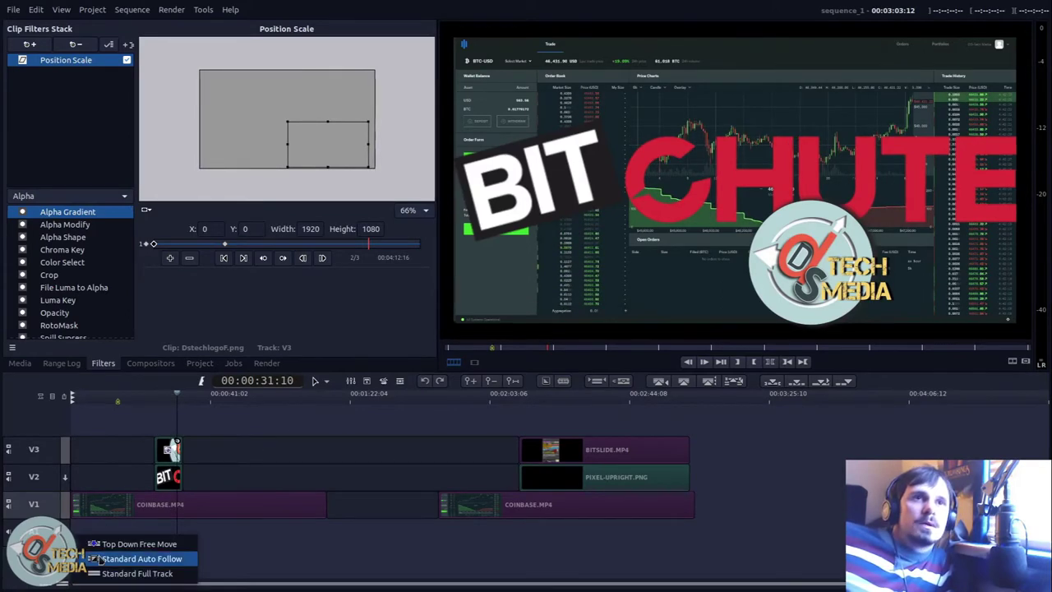
{"action": "left_click", "coordinate": [101, 557]}
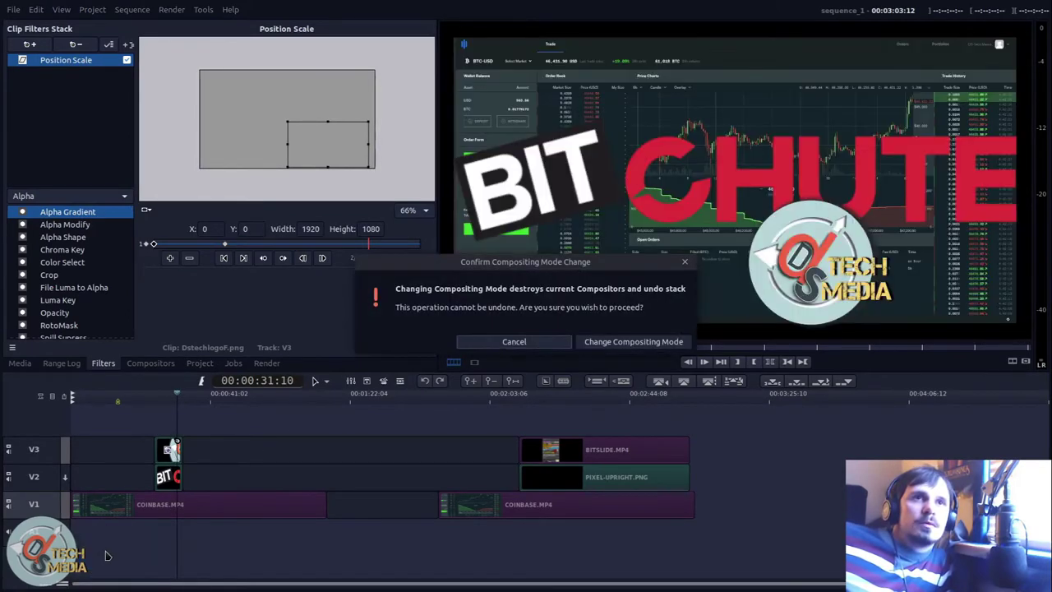
{"action": "left_click", "coordinate": [627, 341]}
- Add a Wipe/Translate compositor to the logo clip on V3
{"action": "right_click", "coordinate": [168, 448]}
{"action": "mouse_move", "coordinate": [357, 339]}
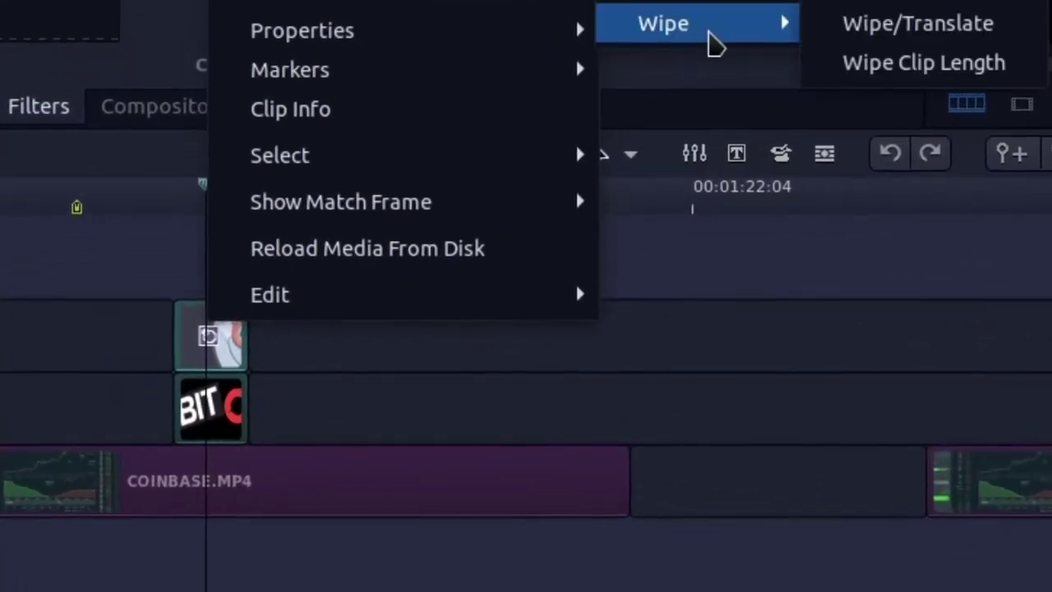
{"action": "left_click", "coordinate": [917, 23]}
{"action": "left_click", "coordinate": [192, 198]}
- Add a compositor to the bitchute clip on V2 and place the playhead just before both logo clips
{"action": "right_click", "coordinate": [194, 411]}
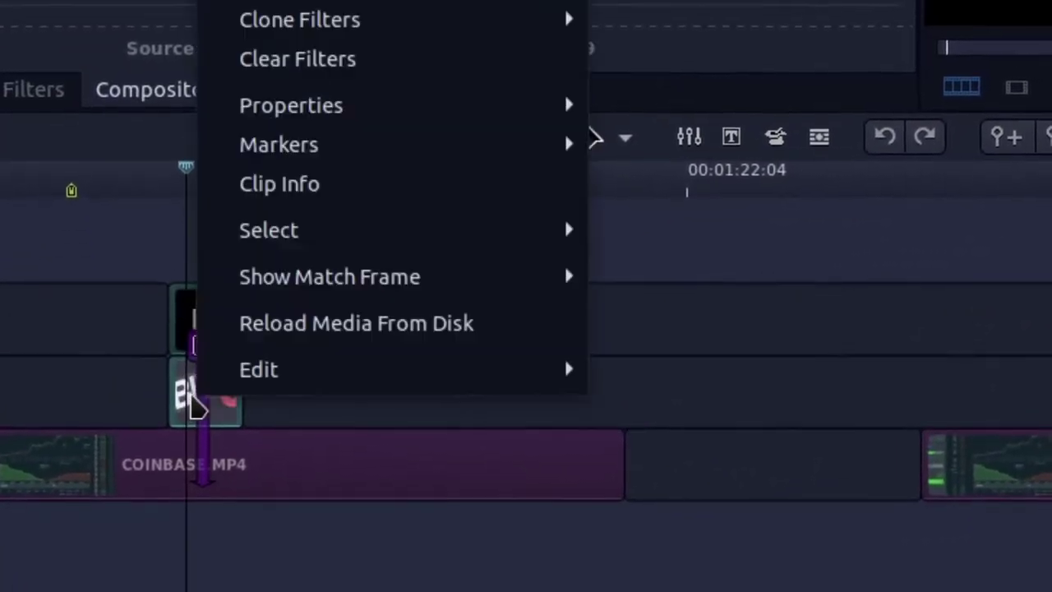
{"action": "key", "text": "Escape"}
{"action": "left_click_drag", "start_coordinate": [232, 414], "coordinate": [225, 399]}
{"action": "right_click", "coordinate": [216, 388]}
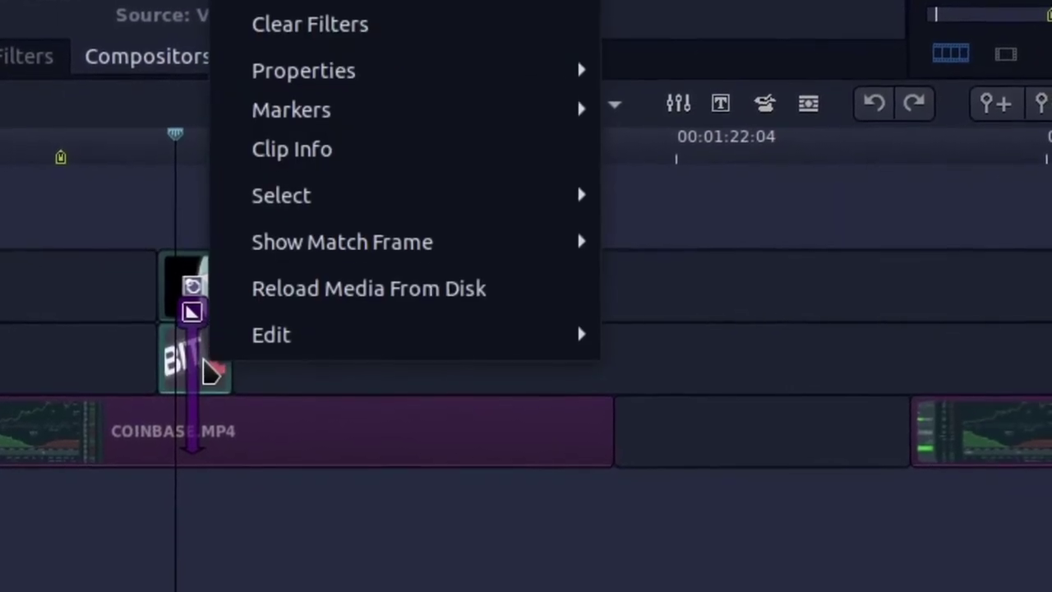
{"action": "mouse_move", "coordinate": [406, 76]}
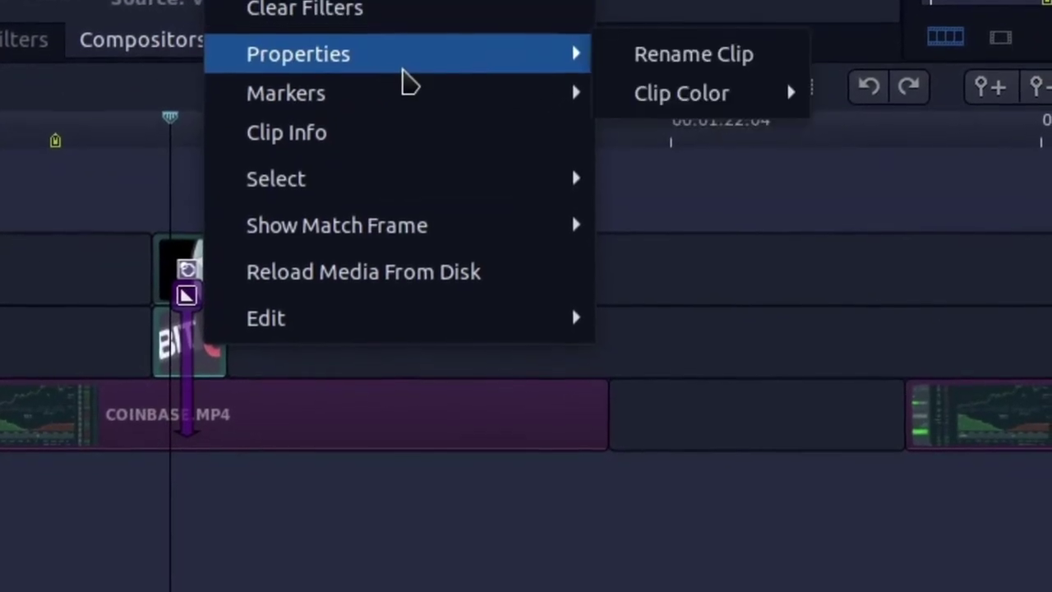
{"action": "left_click", "coordinate": [172, 256]}
{"action": "key", "text": "space"}
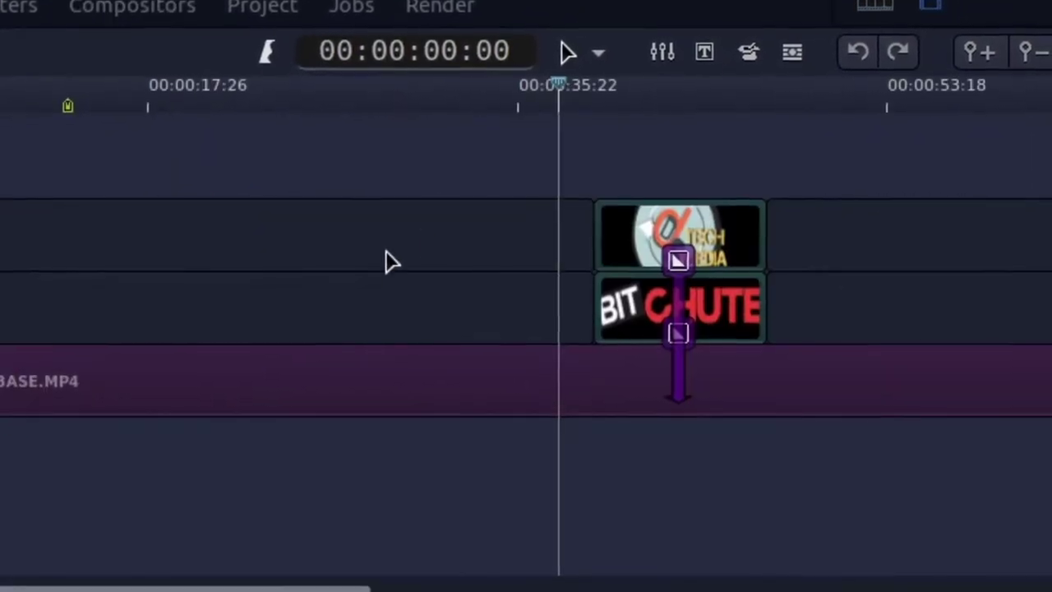
- In the V3 logo's Affine Blend compositor, reposition the image at the third keyframe to about X 224, Y 479
{"action": "left_click", "coordinate": [659, 214]}
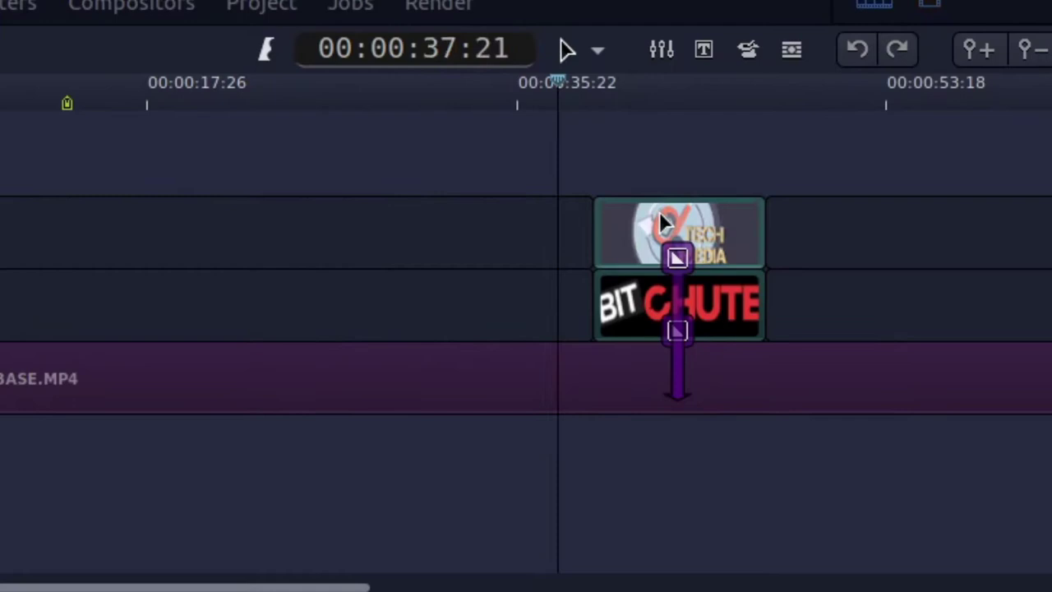
{"action": "left_click", "coordinate": [664, 256]}
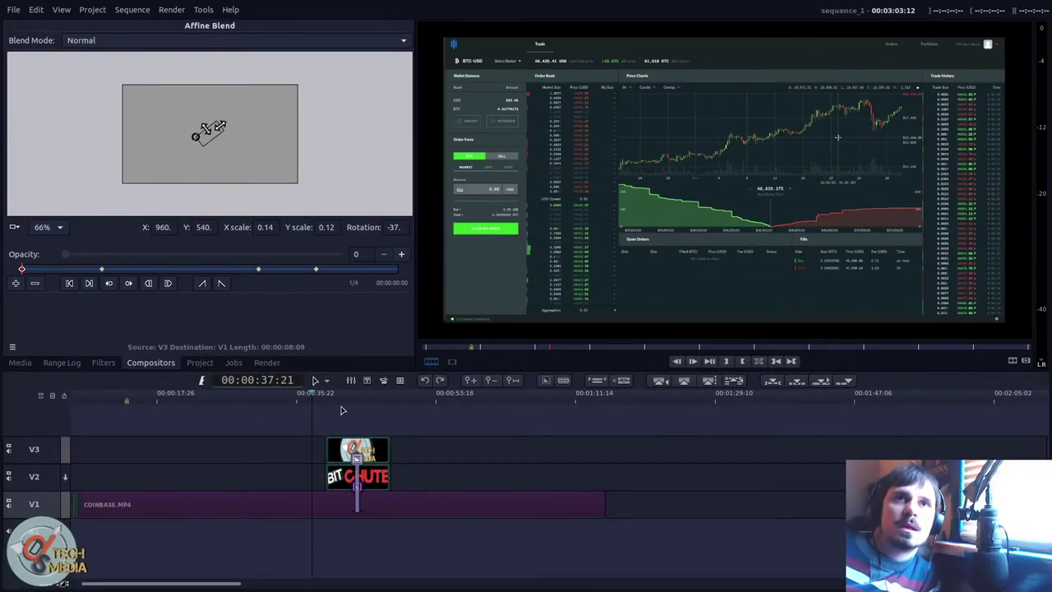
{"action": "mouse_move", "coordinate": [334, 406]}
{"action": "left_mouse_down"}
{"action": "mouse_move", "coordinate": [392, 405]}
{"action": "mouse_move", "coordinate": [370, 411]}
{"action": "mouse_move", "coordinate": [361, 451]}
{"action": "left_mouse_up"}
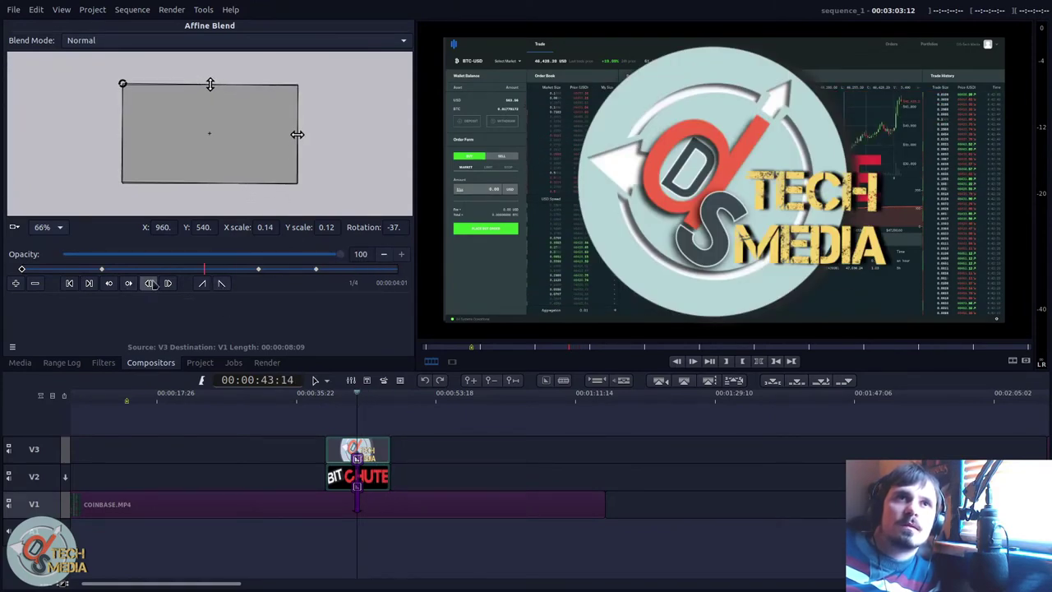
{"action": "left_click", "coordinate": [89, 285]}
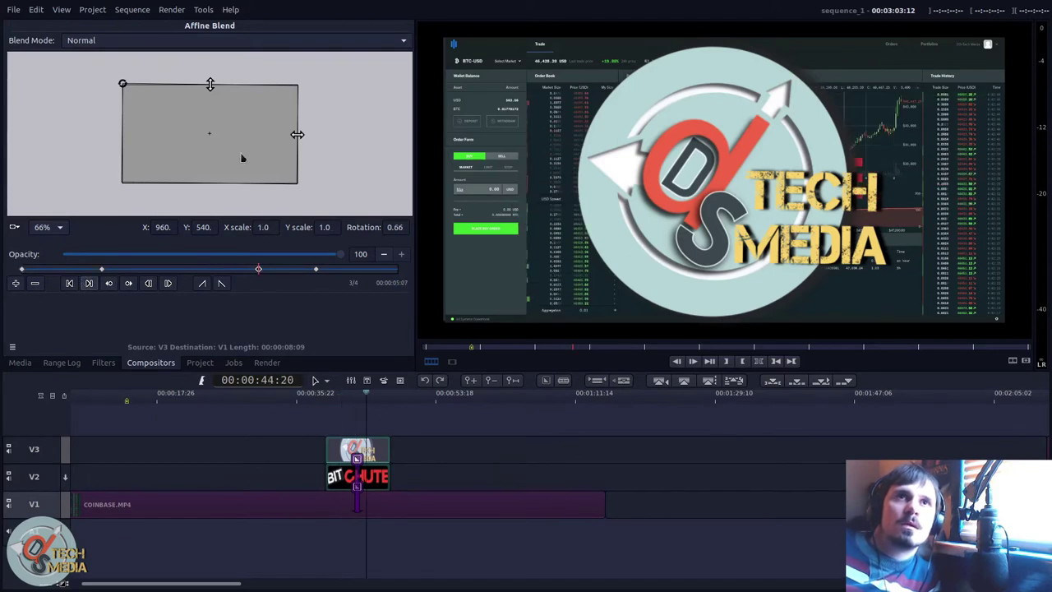
{"action": "left_click_drag", "start_coordinate": [199, 146], "coordinate": [165, 150]}
- Play back the overlaid logo animation from just before the clips and scrub through the bitchute part
{"action": "left_click", "coordinate": [321, 401]}
{"action": "key", "text": "space"}
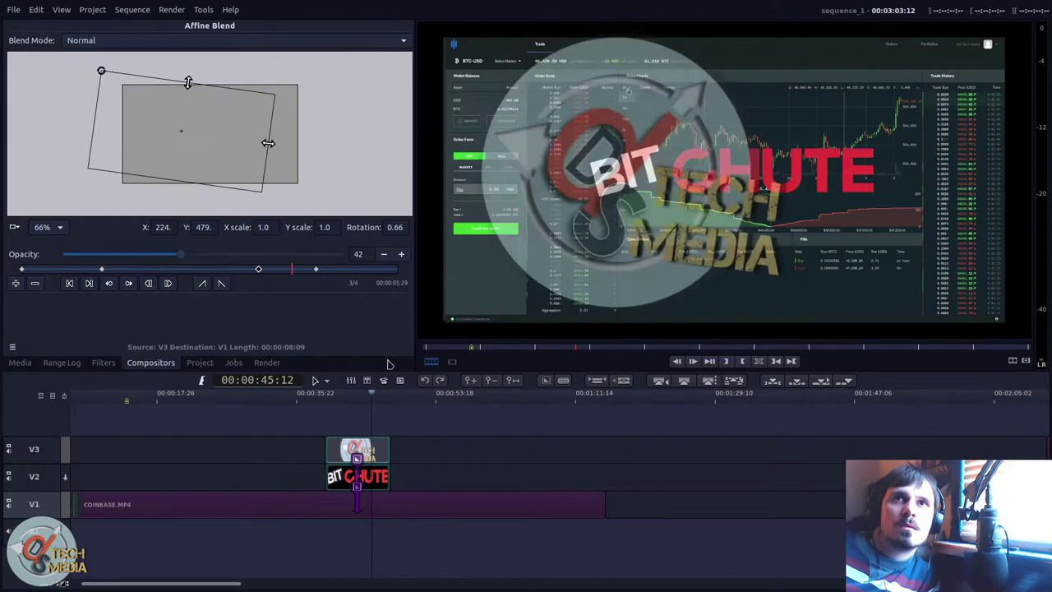
{"action": "key", "text": "space"}
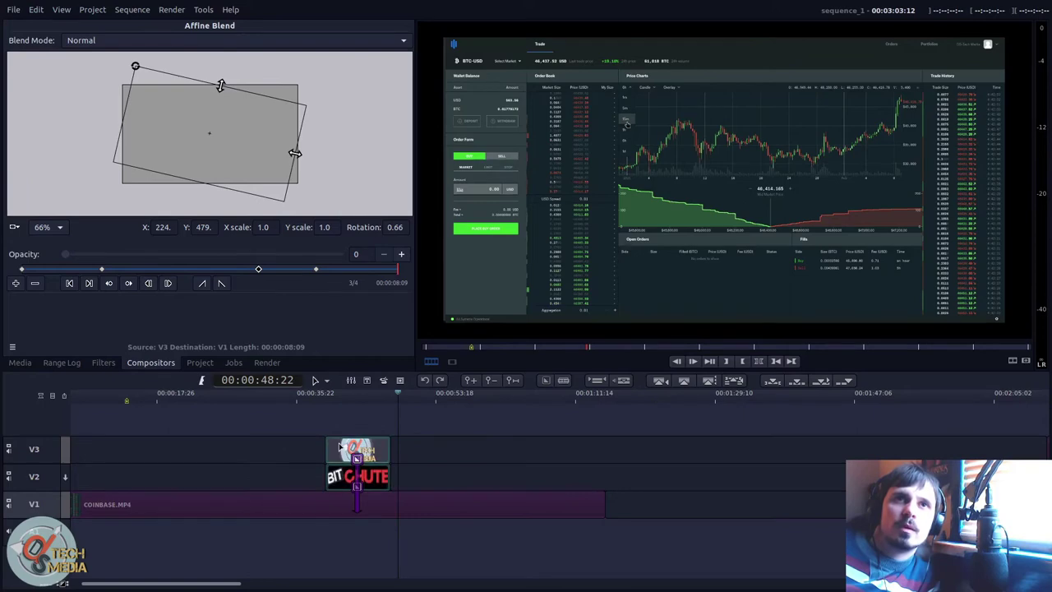
{"action": "mouse_move", "coordinate": [352, 403]}
{"action": "left_mouse_down"}
{"action": "mouse_move", "coordinate": [364, 408]}
{"action": "mouse_move", "coordinate": [334, 417]}
{"action": "mouse_move", "coordinate": [362, 421]}
{"action": "left_mouse_up"}
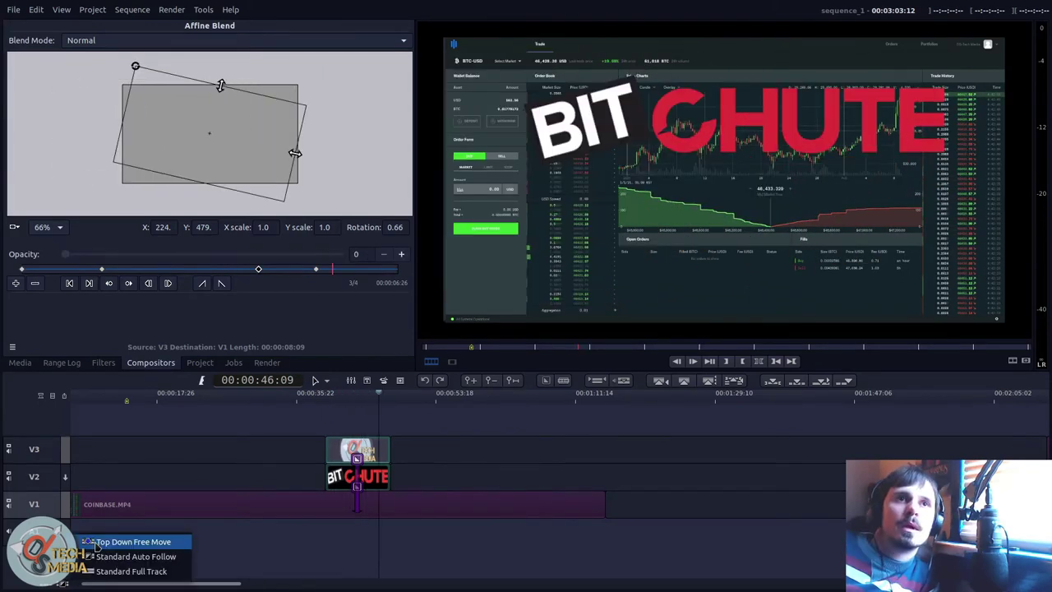
- Change the compositing mode to Top Down Free Move, accepting the loss of current compositors and undo history
{"action": "left_click", "coordinate": [123, 541]}
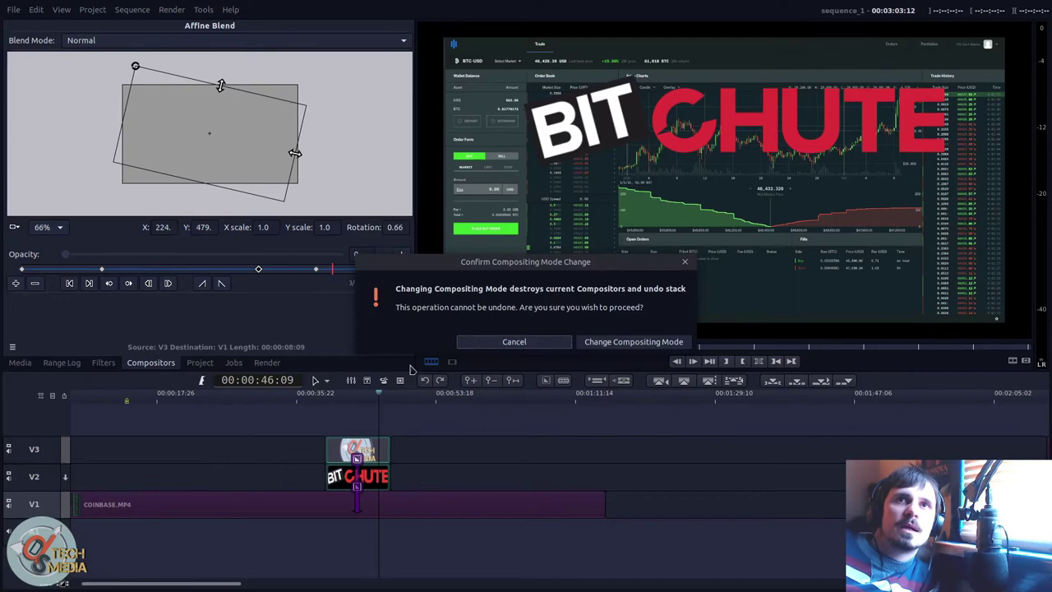
{"action": "left_click", "coordinate": [639, 342]}
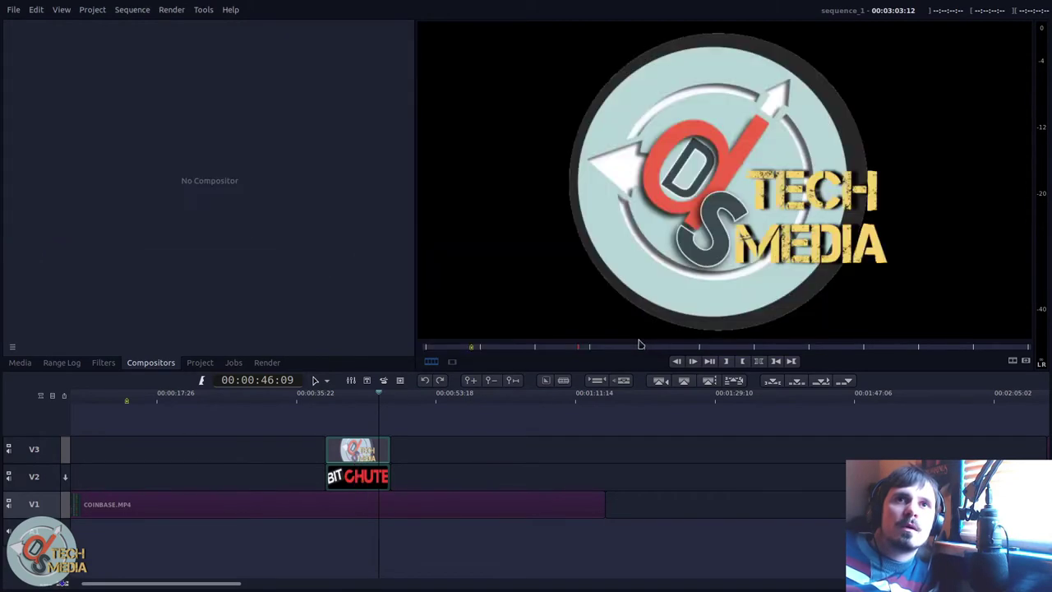
- Add Transform compositors to both the logo clip on V3 and the bitchute clip on V2
{"action": "right_click", "coordinate": [352, 465]}
{"action": "left_click", "coordinate": [546, 308]}
{"action": "right_click", "coordinate": [360, 451]}
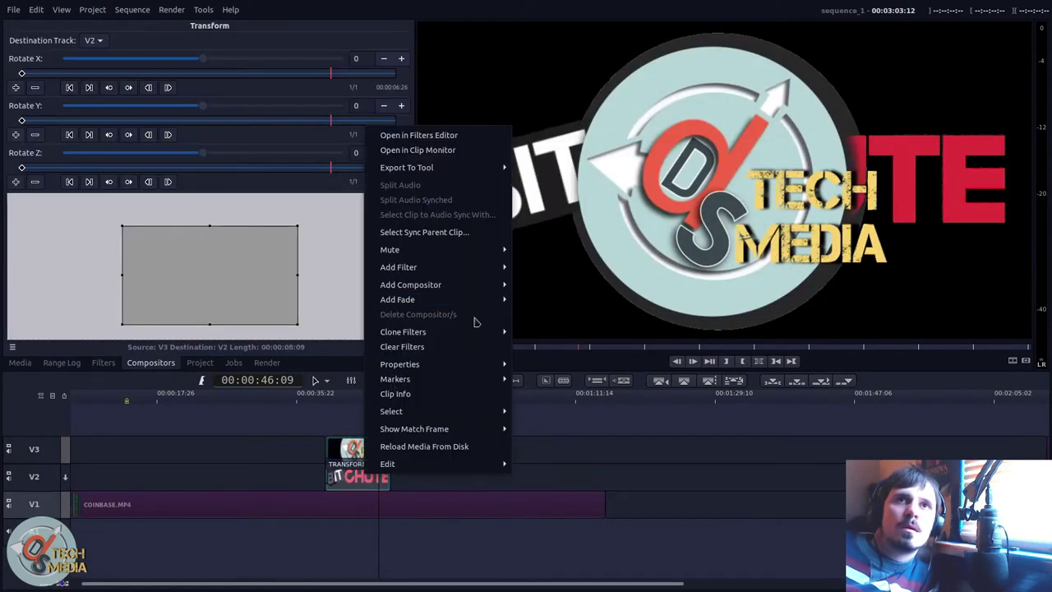
{"action": "mouse_move", "coordinate": [485, 285]}
{"action": "left_click", "coordinate": [549, 314]}
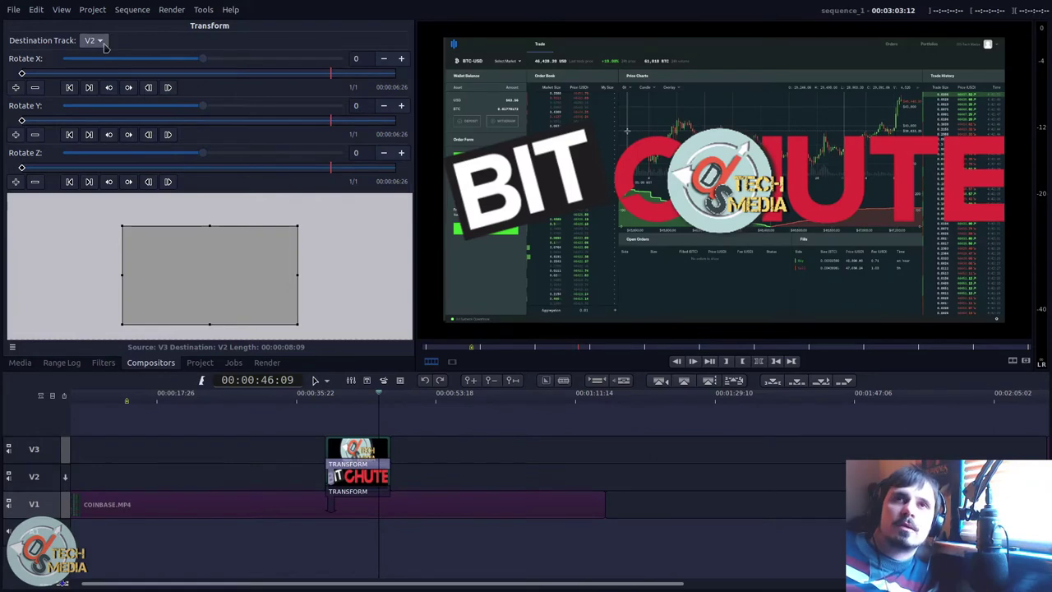
- Examine the destination tracks of the logo's Wipe Clip Length and bitchute's Transform compositors, and play the clips
{"action": "scroll", "coordinate": [104, 47], "scroll_direction": "up", "scroll_amount": 1}
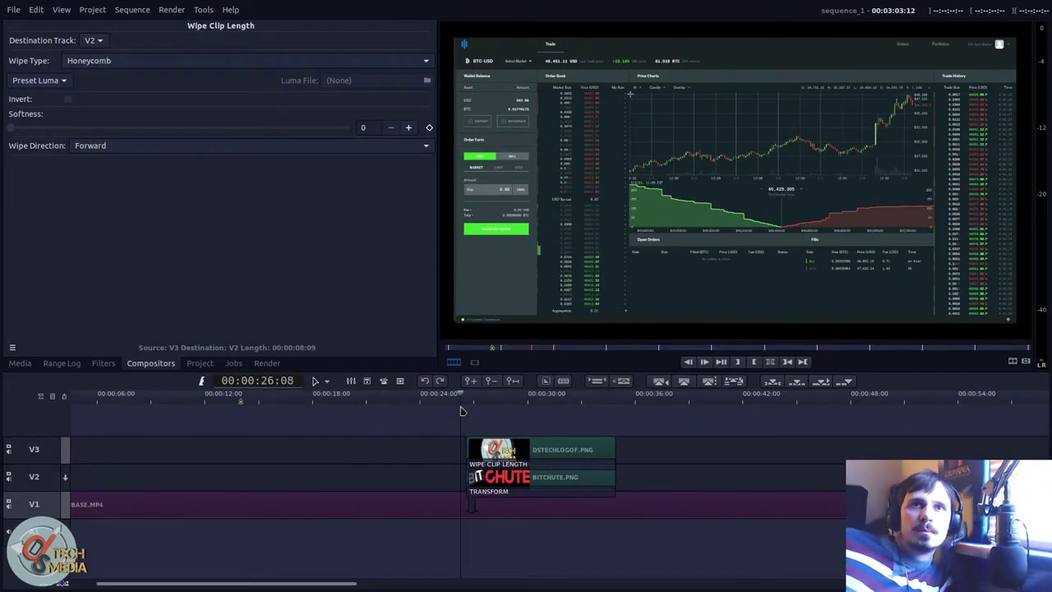
{"action": "left_click", "coordinate": [464, 410]}
{"action": "left_click", "coordinate": [511, 465]}
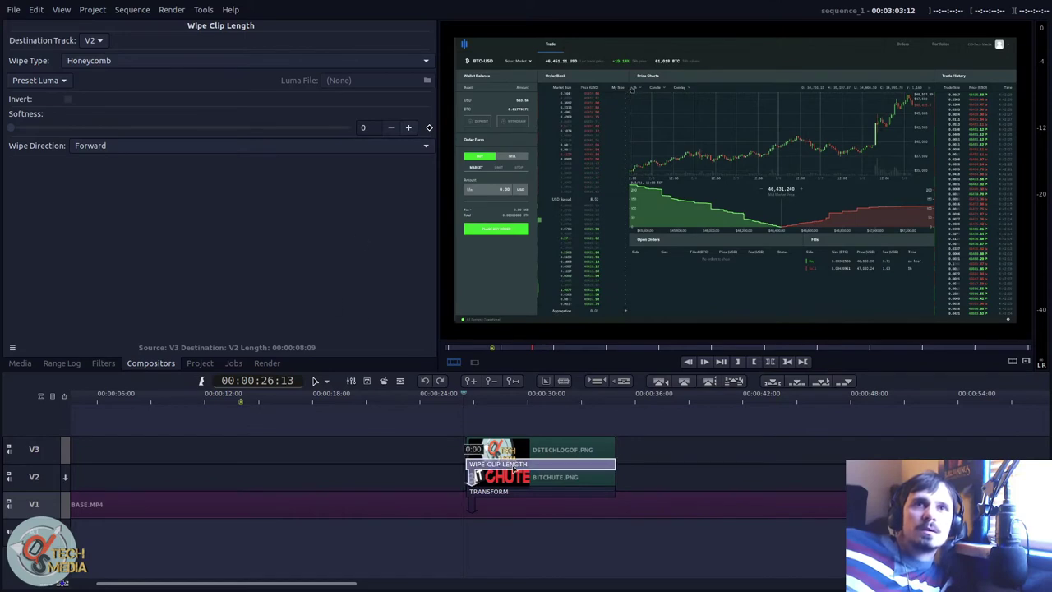
{"action": "left_click", "coordinate": [96, 41]}
{"action": "left_click", "coordinate": [96, 42]}
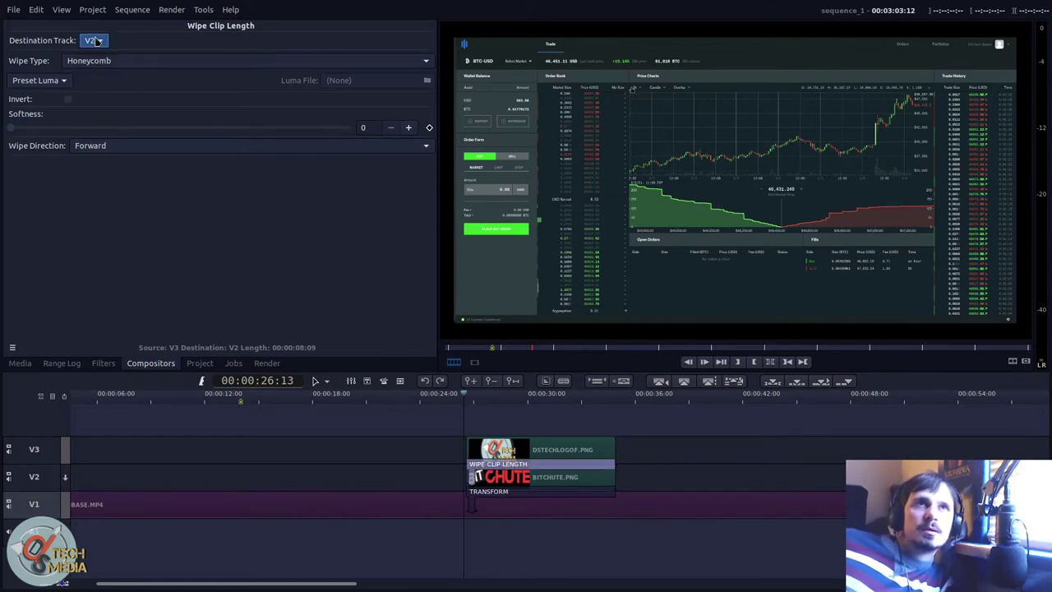
{"action": "left_click", "coordinate": [504, 492]}
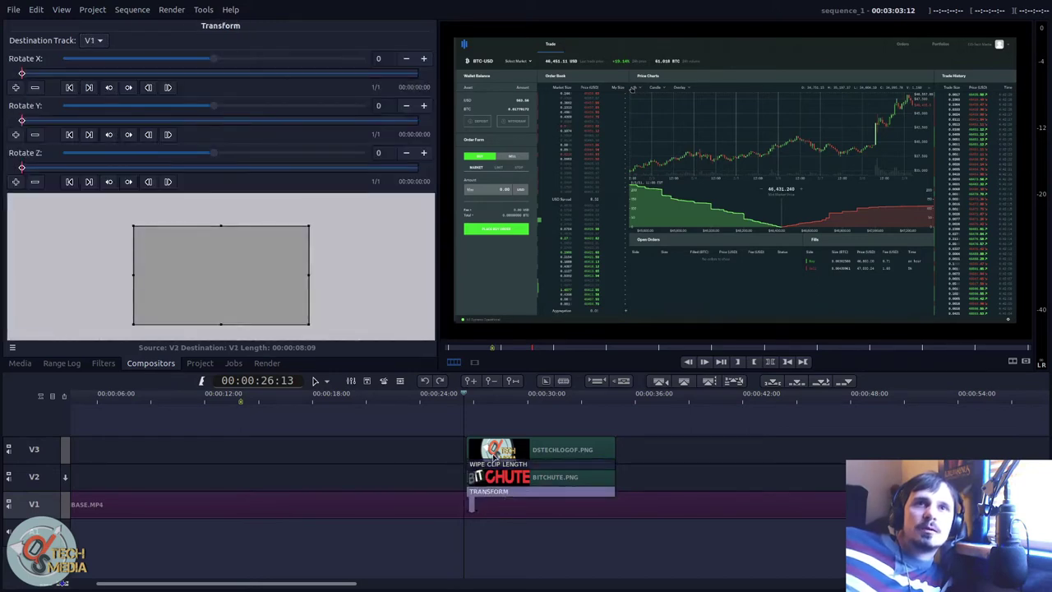
{"action": "key", "text": "space"}
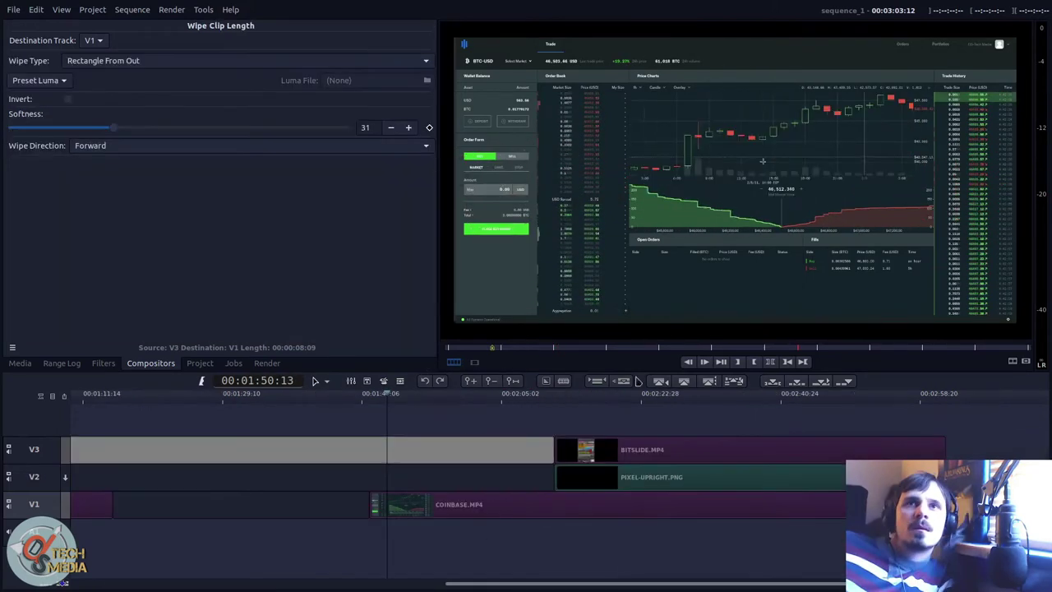
- Add a Transform compositor to the bitslide.mp4 clip on V3 and align the clip's start with pixel-upright.png
{"action": "left_click_drag", "start_coordinate": [614, 400], "coordinate": [622, 403]}
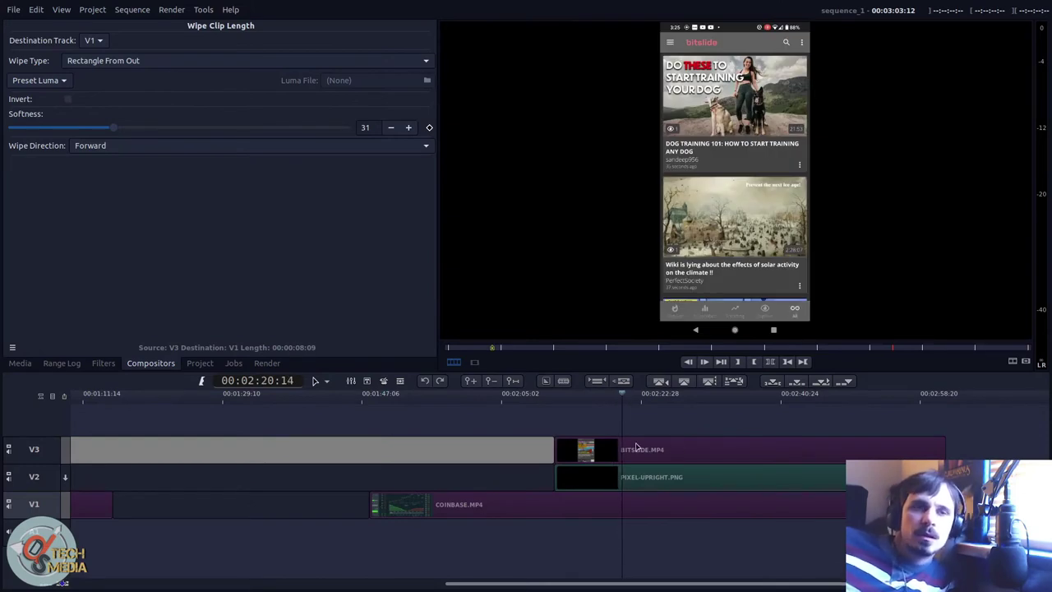
{"action": "left_click", "coordinate": [620, 453]}
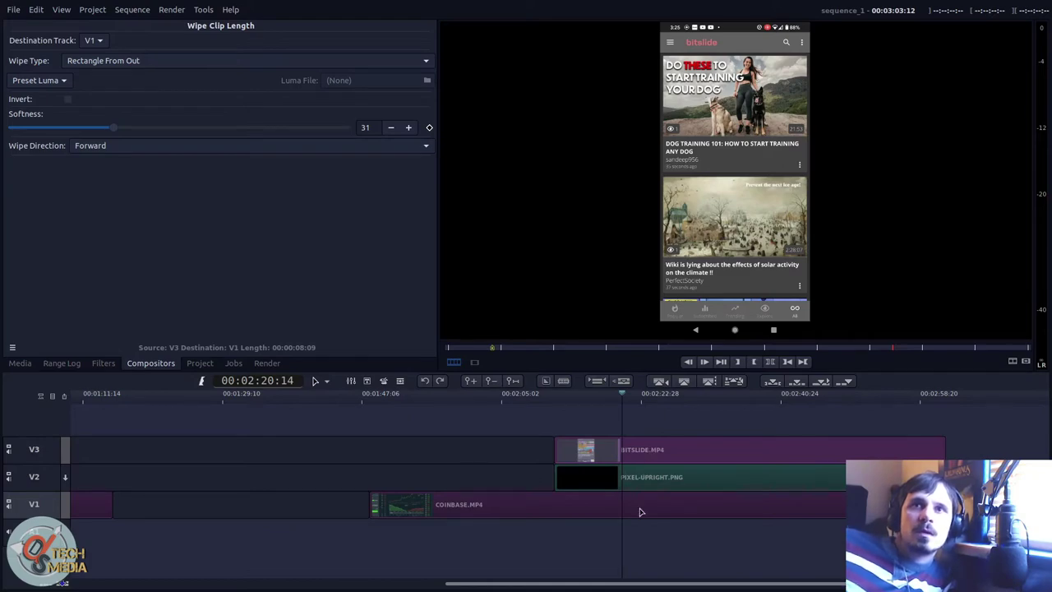
{"action": "right_click", "coordinate": [649, 457]}
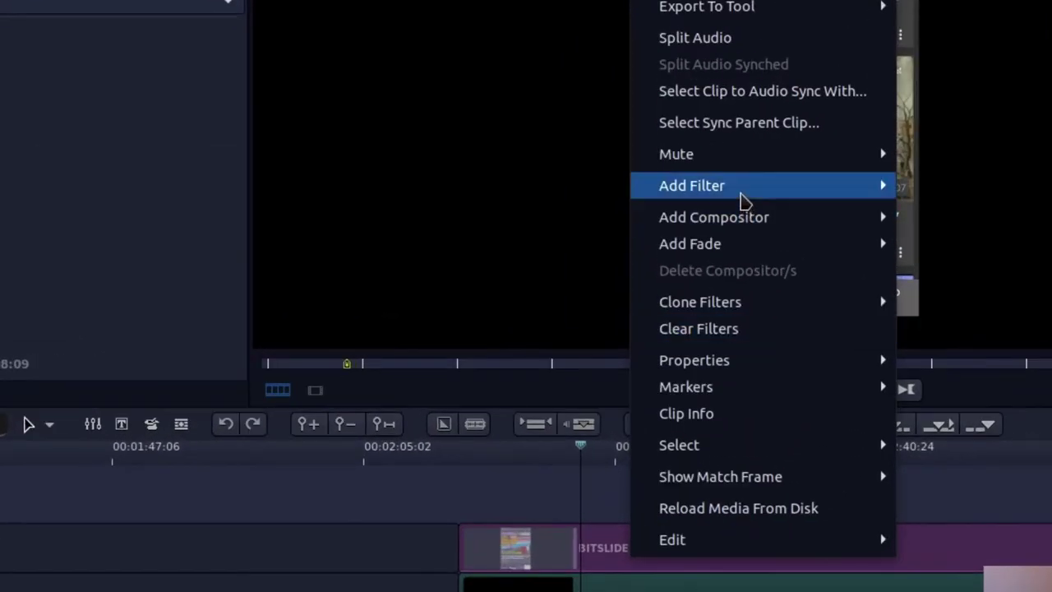
{"action": "mouse_move", "coordinate": [735, 222]}
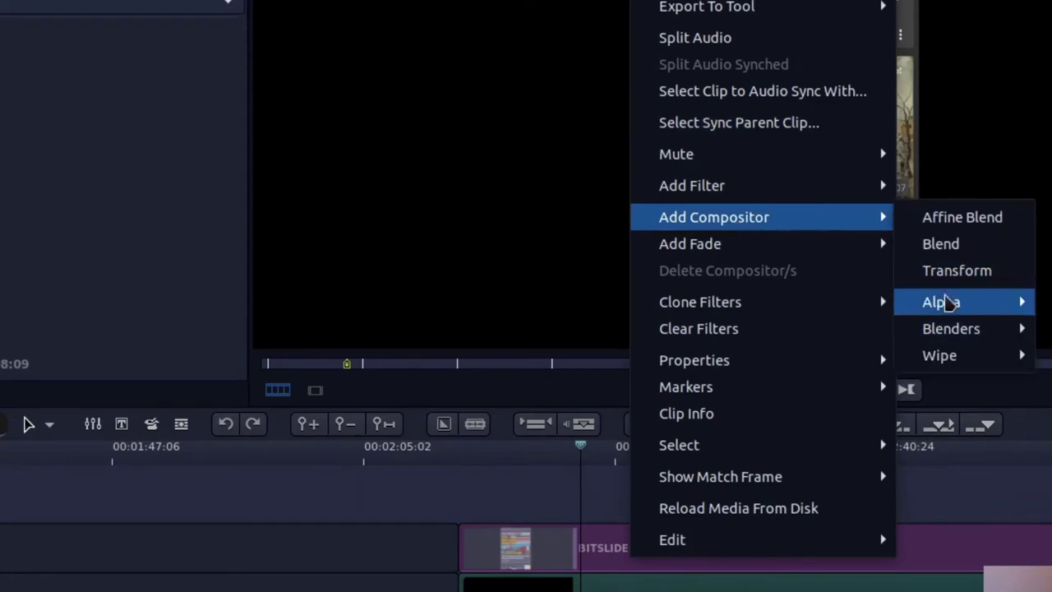
{"action": "left_click", "coordinate": [953, 271]}
{"action": "left_click", "coordinate": [771, 414]}
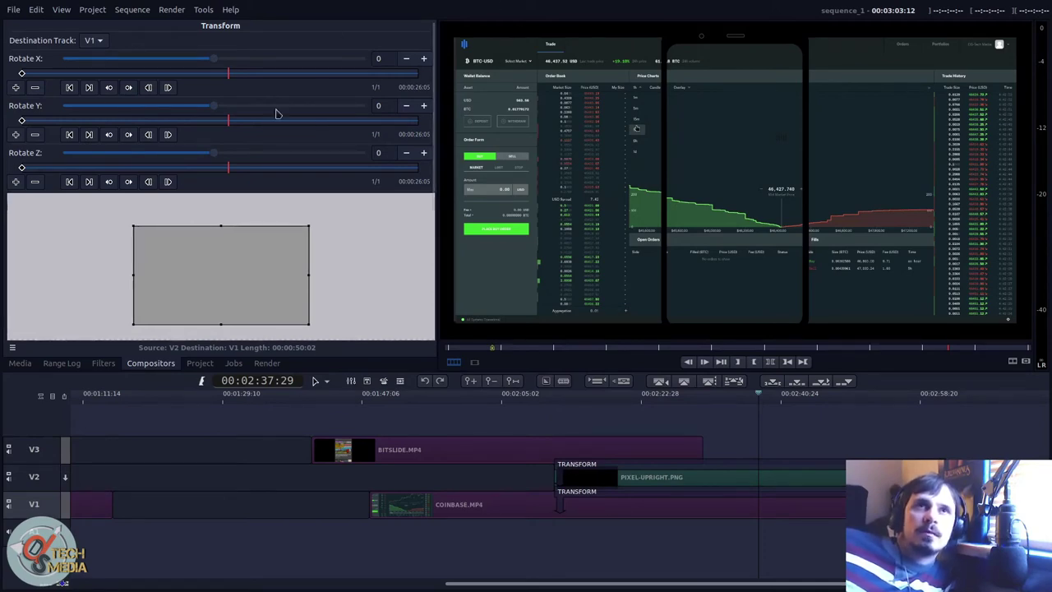
{"action": "left_click_drag", "start_coordinate": [480, 448], "coordinate": [724, 449]}
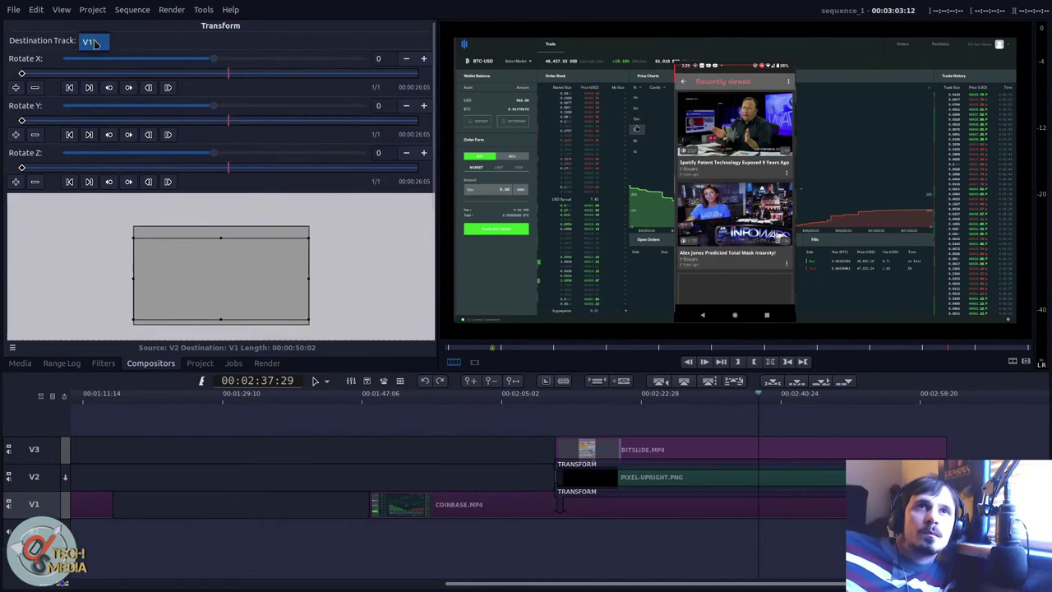
- Reshape the bitslide clip's Transform frame to about 1920 × 1002 at X 2.75, Y 59.3 so it fits the phone
{"action": "double_click", "coordinate": [577, 465]}
{"action": "scroll", "coordinate": [220, 197], "scroll_direction": "up", "scroll_amount": 4}
{"action": "left_click", "coordinate": [90, 87]}
{"action": "scroll", "coordinate": [220, 238], "scroll_direction": "down", "scroll_amount": 1}
{"action": "mouse_move", "coordinate": [221, 208]}
{"action": "left_mouse_down"}
{"action": "mouse_move", "coordinate": [219, 244]}
{"action": "mouse_move", "coordinate": [221, 225]}
{"action": "left_mouse_up"}
{"action": "mouse_move", "coordinate": [224, 253]}
{"action": "left_mouse_down"}
{"action": "mouse_move", "coordinate": [221, 212]}
{"action": "mouse_move", "coordinate": [227, 260]}
{"action": "left_mouse_up"}
{"action": "left_click_drag", "start_coordinate": [222, 302], "coordinate": [223, 305]}
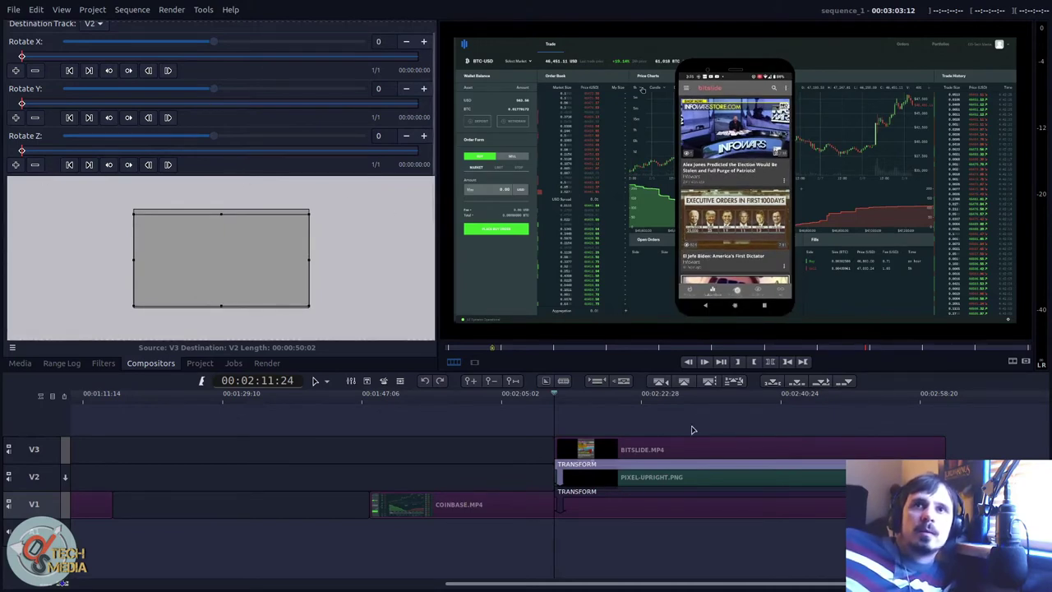
- Add an opacity fade-in to the bitslide and pixel-upright Transform compositors, and play from the start of the clips
{"action": "left_click", "coordinate": [579, 401]}
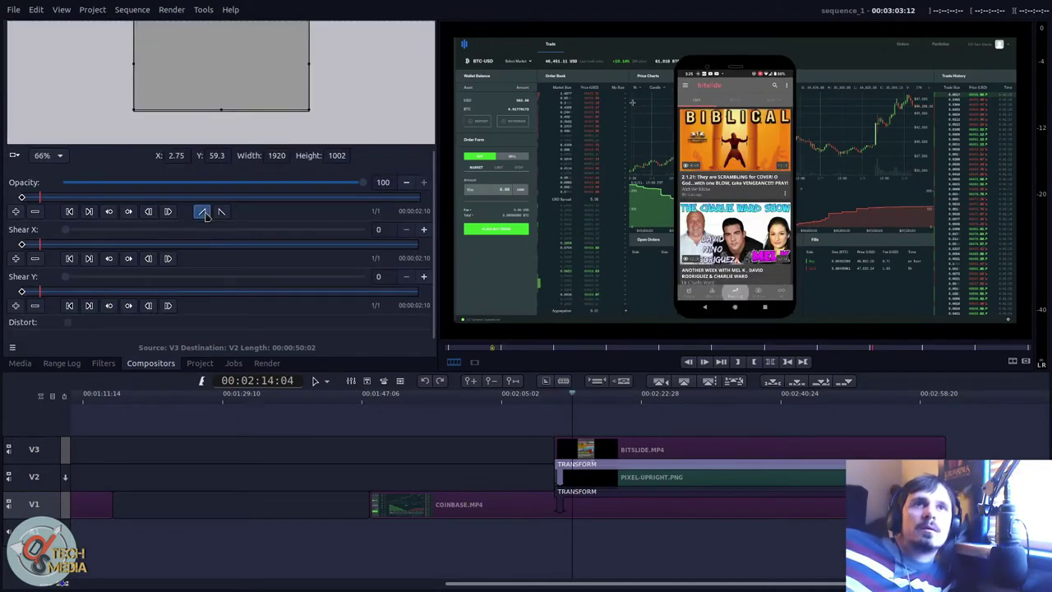
{"action": "left_click", "coordinate": [637, 488]}
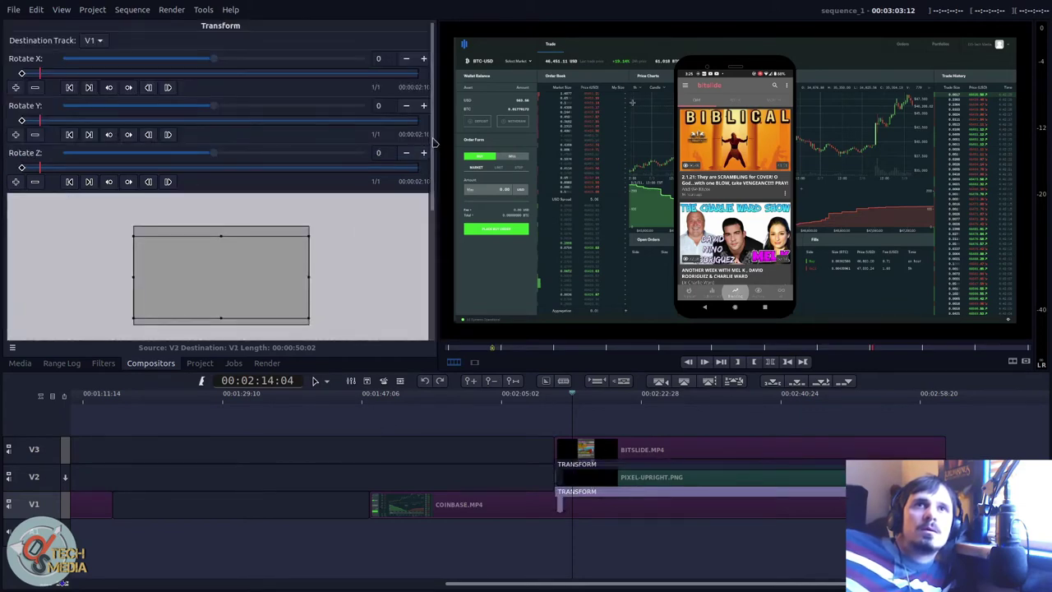
{"action": "scroll", "coordinate": [206, 208], "scroll_direction": "down", "scroll_amount": 5}
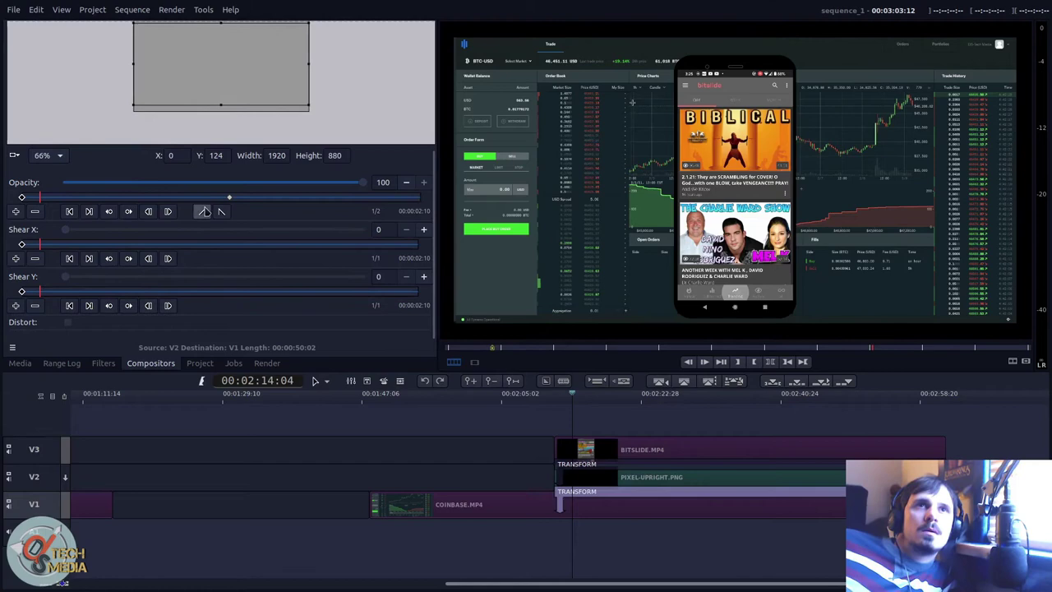
{"action": "left_click_drag", "start_coordinate": [544, 398], "coordinate": [554, 397]}
{"action": "key", "text": "space"}
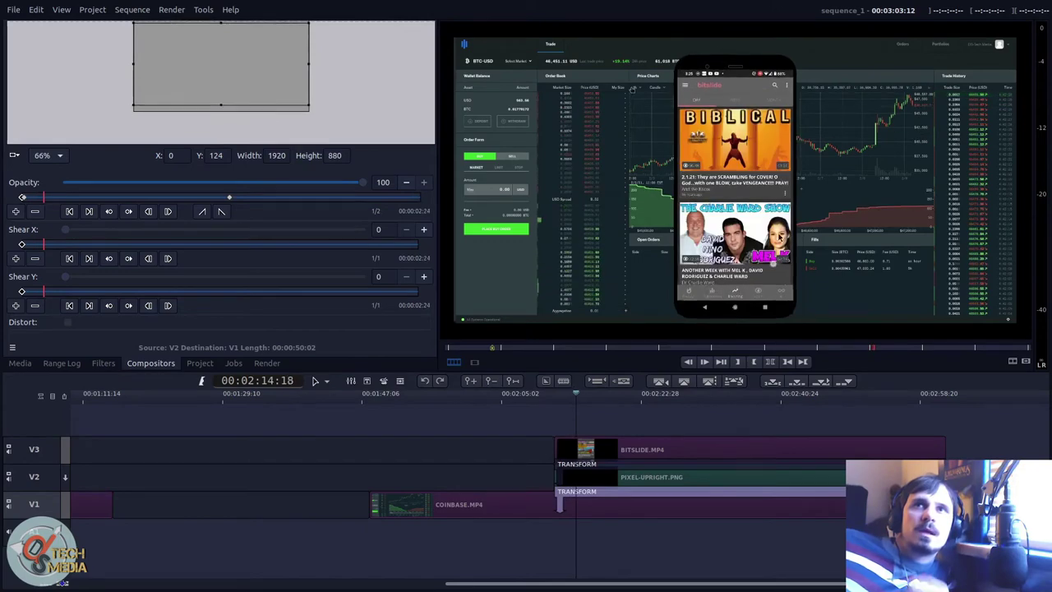
- Inspect the bitslide clip's filter stack alongside its Transform compositor's settings
{"action": "left_click", "coordinate": [761, 455]}
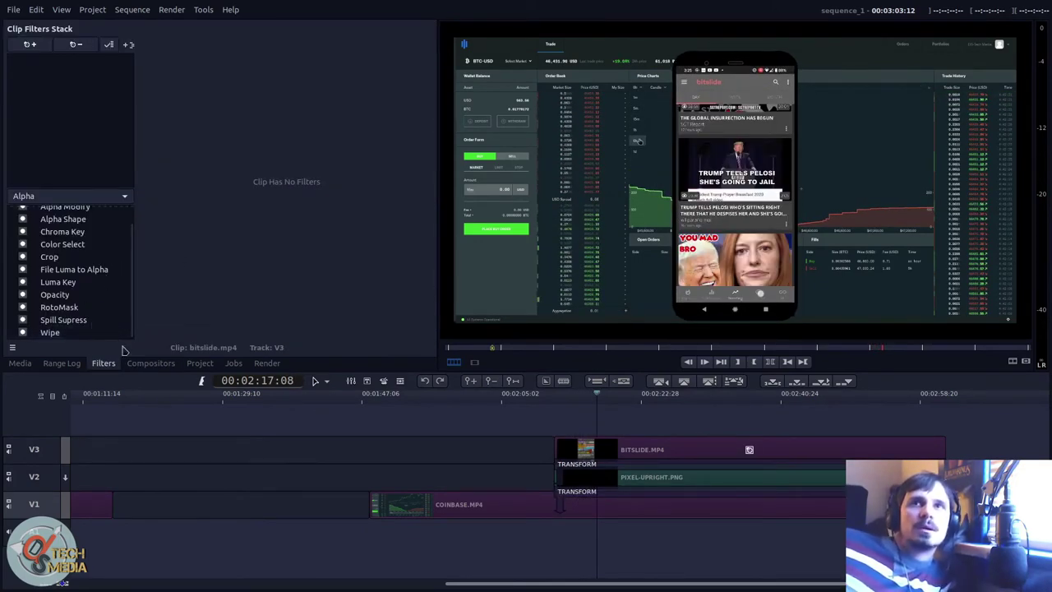
{"action": "left_click", "coordinate": [646, 458]}
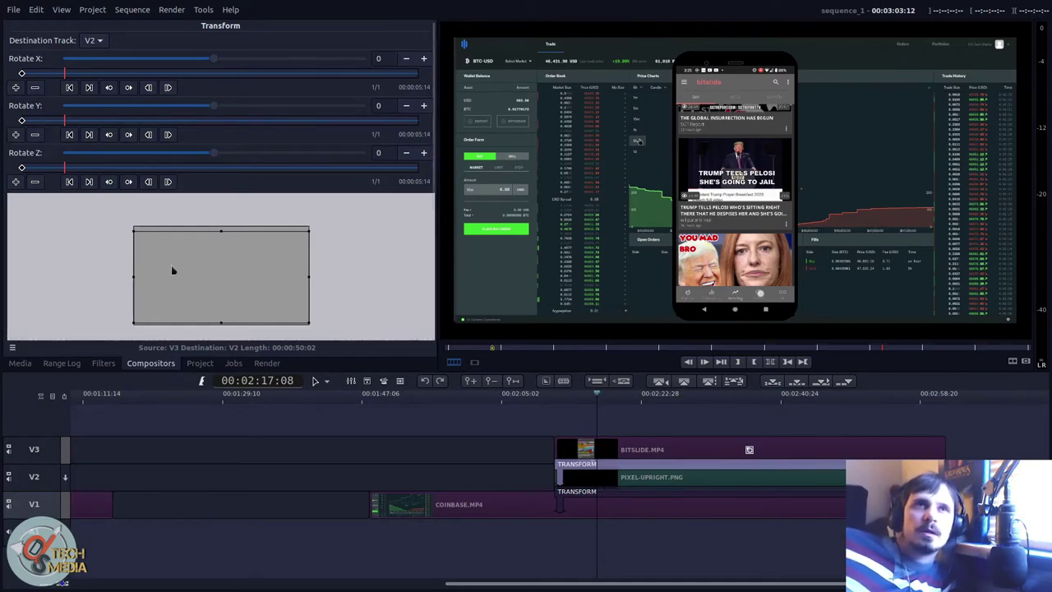
{"action": "left_click", "coordinate": [627, 443]}
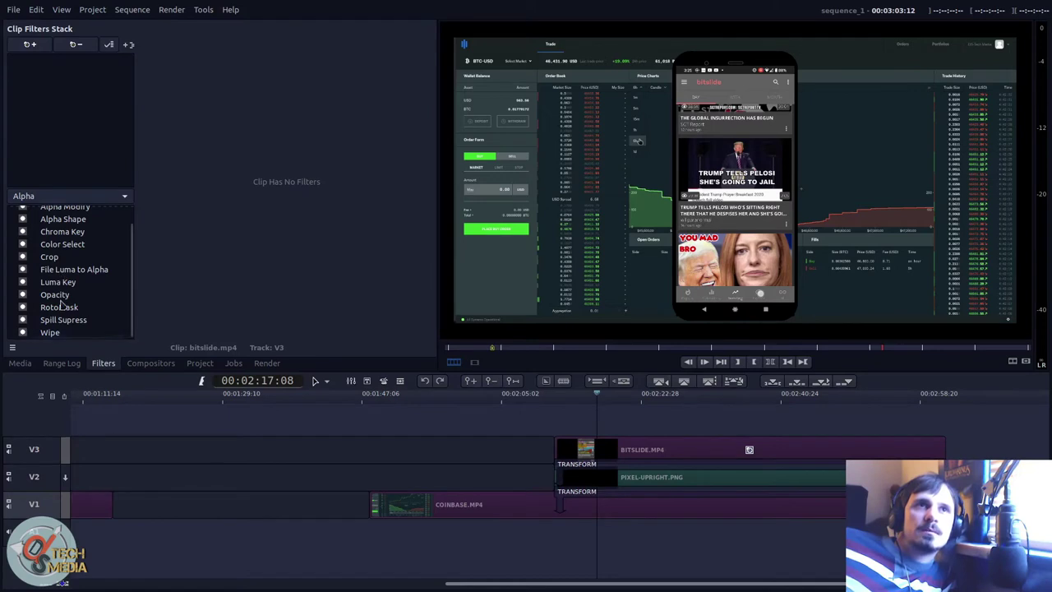
- Add the Old Film and Lines filters from the Artistic group to the bitslide.mp4 clip on V3
{"action": "scroll", "coordinate": [60, 296], "scroll_direction": "up", "scroll_amount": 3}
{"action": "left_click", "coordinate": [64, 196]}
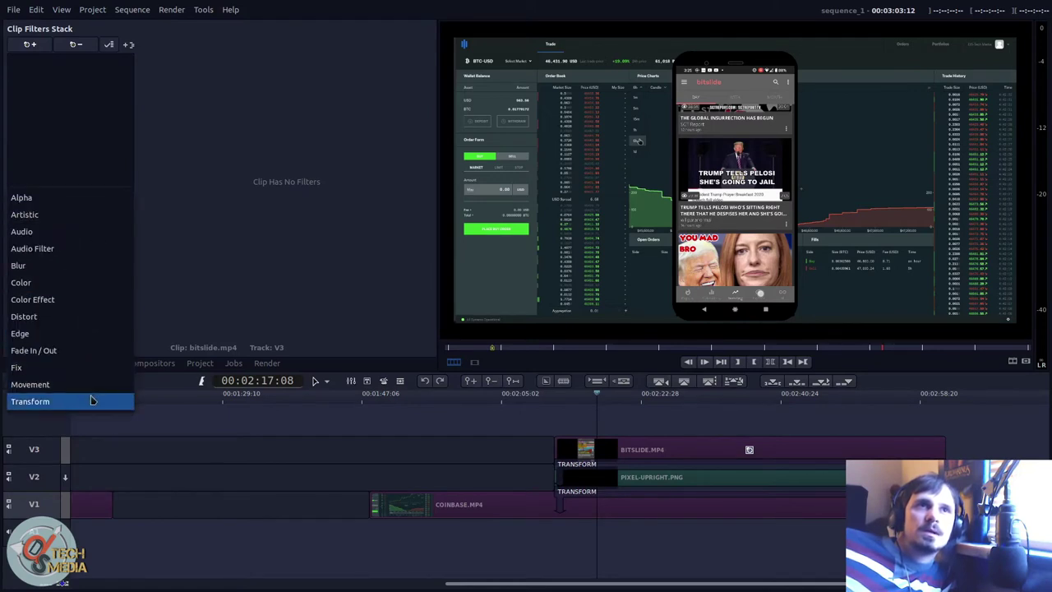
{"action": "left_click", "coordinate": [85, 201]}
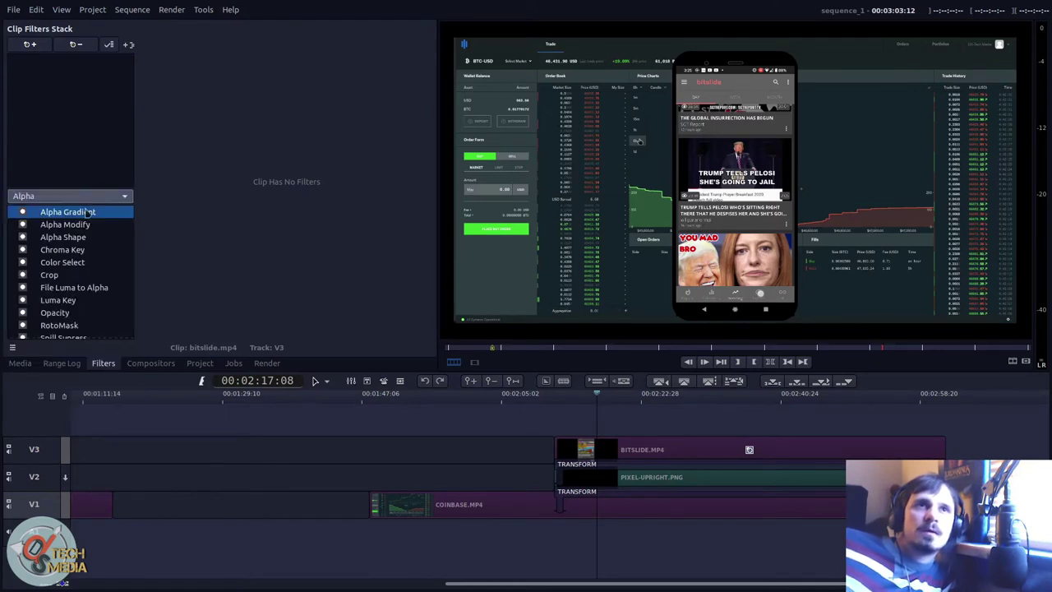
{"action": "left_click", "coordinate": [82, 197]}
{"action": "left_click", "coordinate": [63, 212]}
{"action": "scroll", "coordinate": [97, 282], "scroll_direction": "down", "scroll_amount": 3}
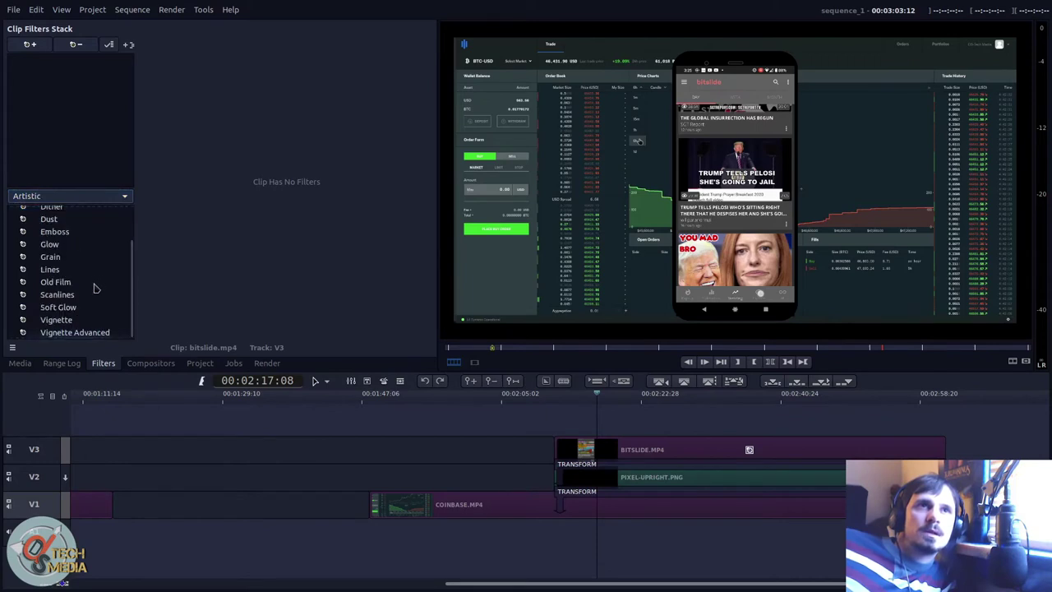
{"action": "double_click", "coordinate": [93, 283]}
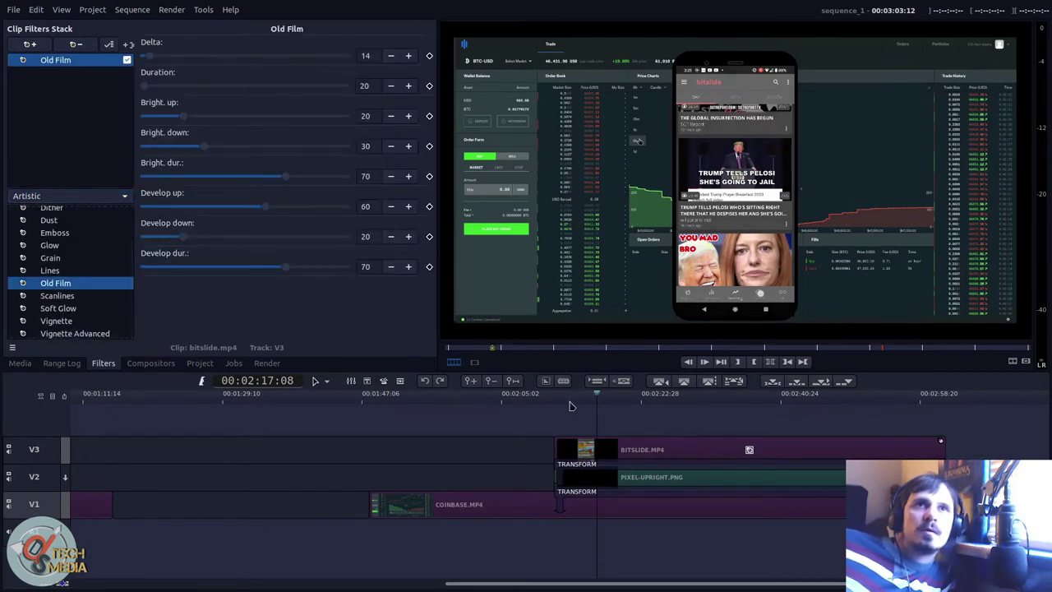
{"action": "left_click", "coordinate": [70, 272]}
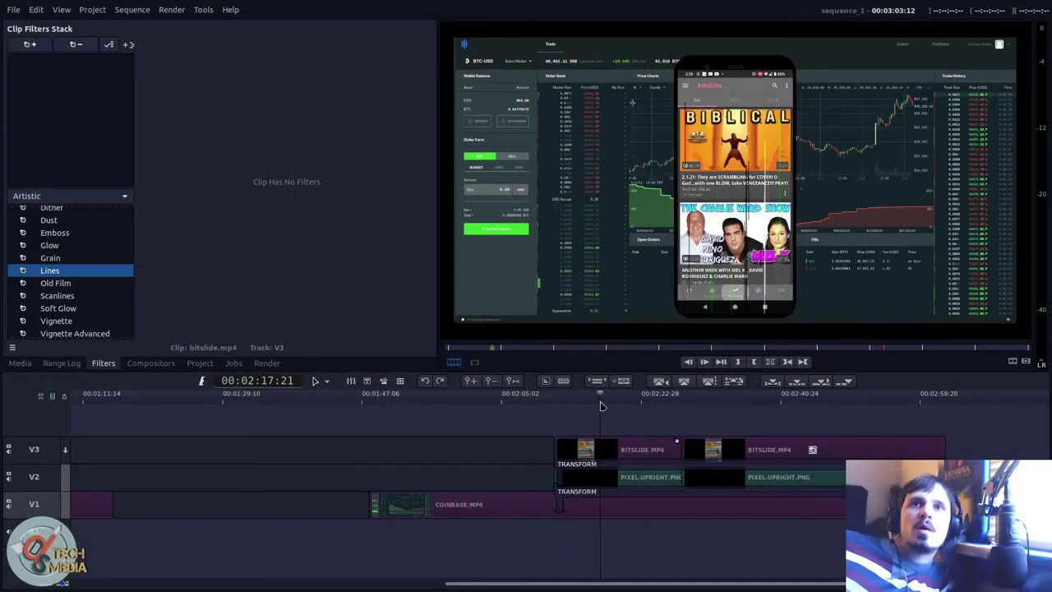
- Scrub across the two bitslide segments to compare them and open the first segment's filter stack
{"action": "left_click_drag", "start_coordinate": [602, 404], "coordinate": [799, 441]}
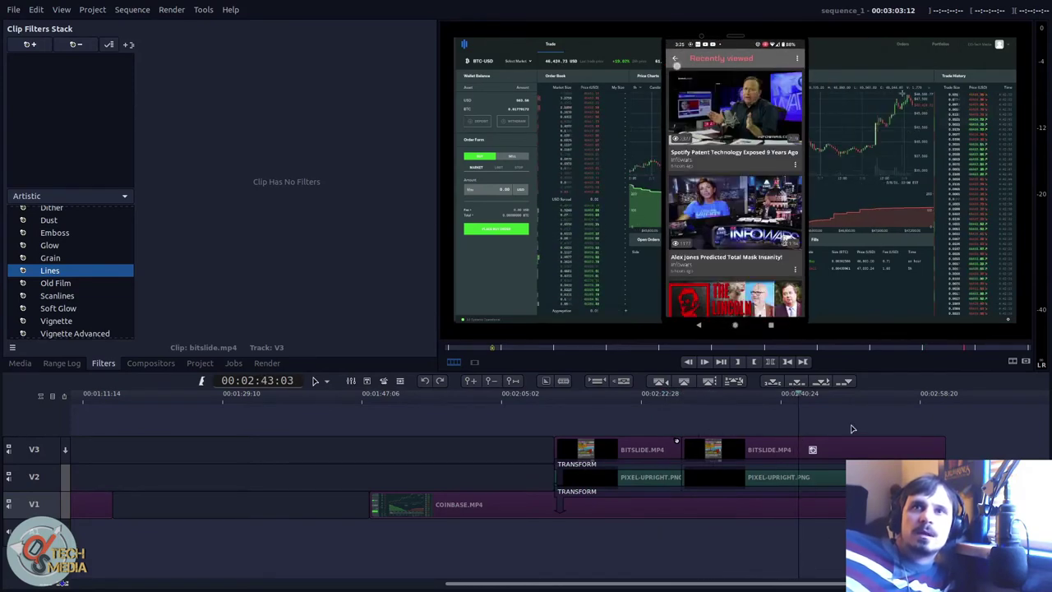
{"action": "left_click", "coordinate": [806, 403]}
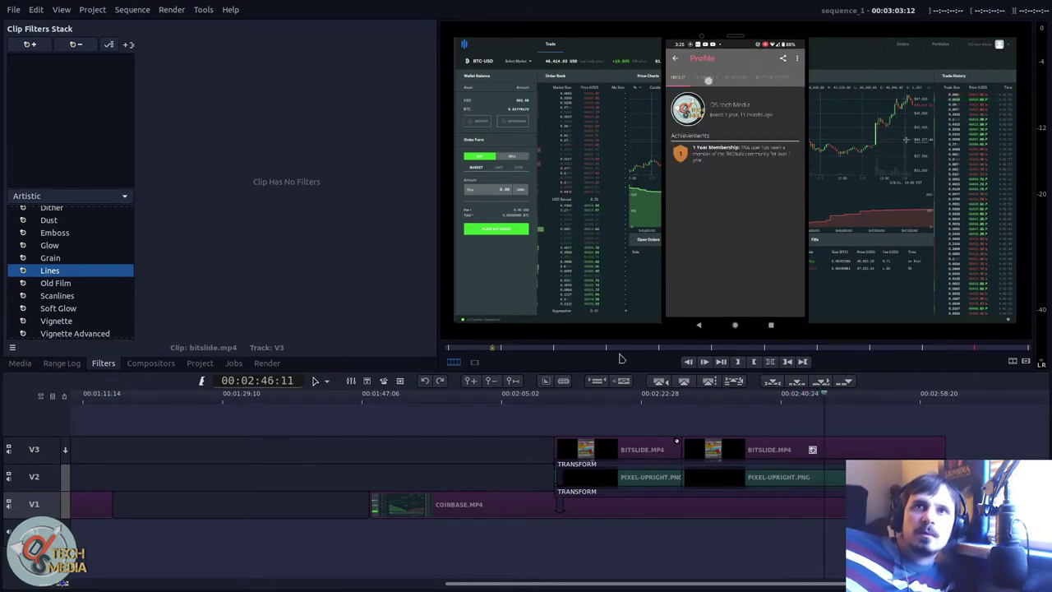
{"action": "left_click_drag", "start_coordinate": [653, 430], "coordinate": [676, 427]}
{"action": "double_click", "coordinate": [649, 450]}
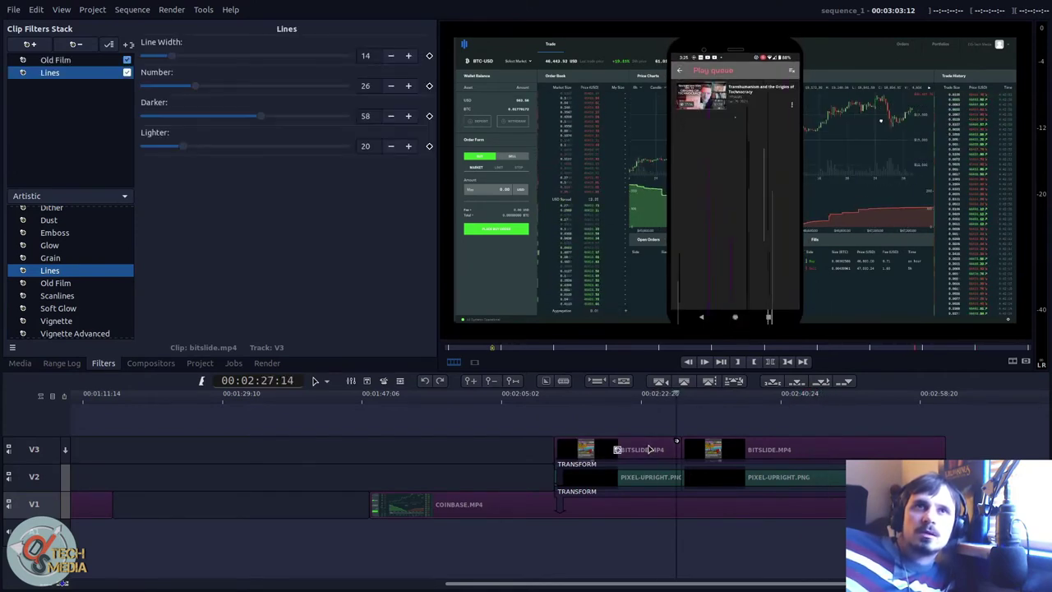
- Set the Old Film filter's Bright. up to 53 on the first bitslide segment and preview the playback
{"action": "left_click", "coordinate": [112, 61]}
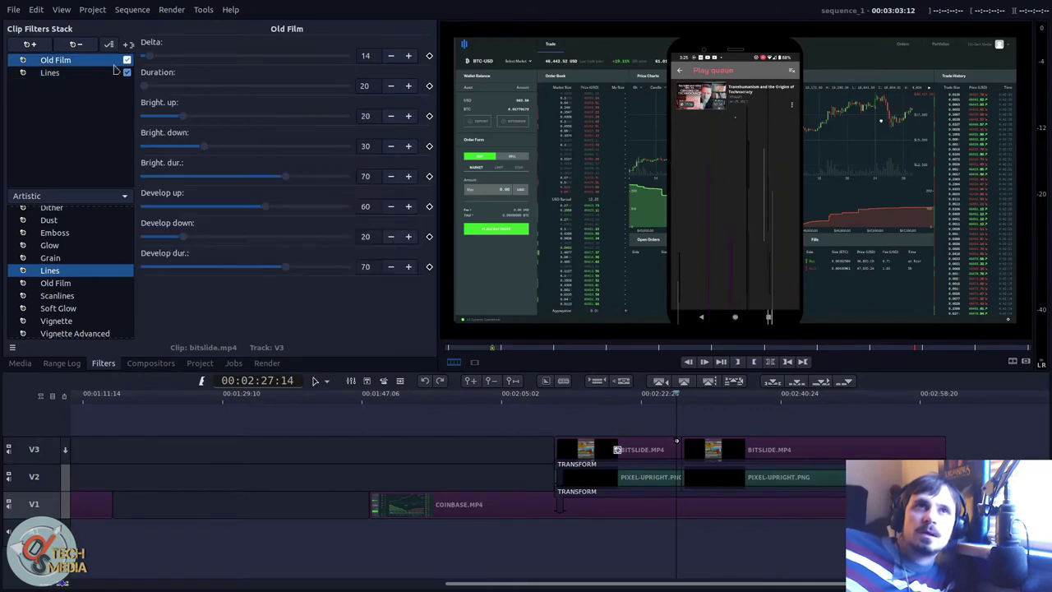
{"action": "left_click", "coordinate": [615, 419]}
{"action": "key", "text": "space"}
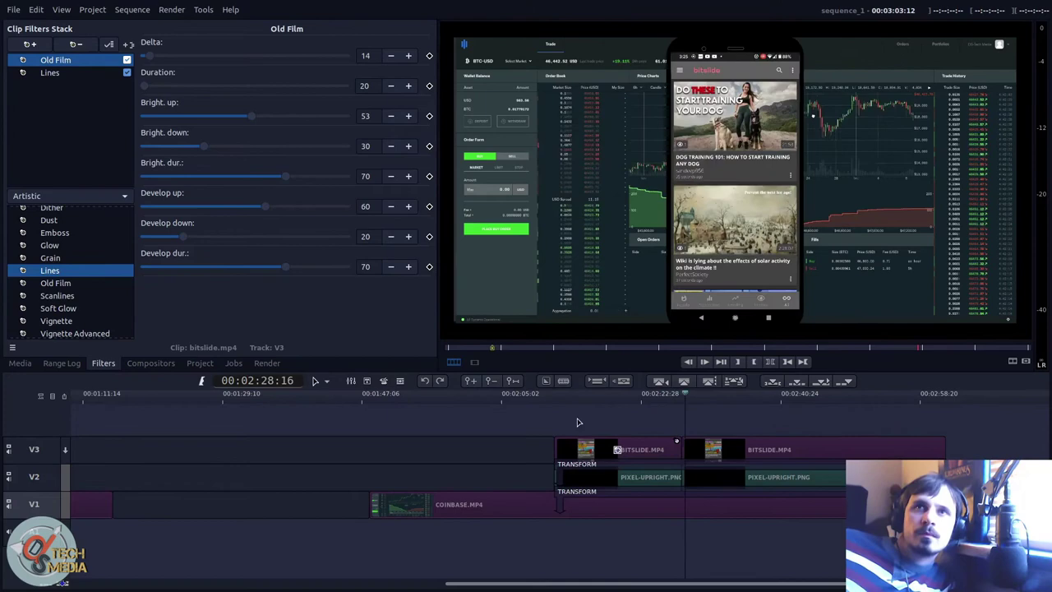
{"action": "key", "text": "space"}
- Move the BitChute logo clip from V3 down to V2, after the Tech Media logo, and open its Transform compositor
{"action": "scroll", "coordinate": [542, 423], "scroll_direction": "down", "scroll_amount": 5}
{"action": "left_click_drag", "start_coordinate": [314, 449], "coordinate": [422, 478]}
{"action": "left_click_drag", "start_coordinate": [313, 465], "coordinate": [421, 490]}
{"action": "key", "text": "Delete"}
{"action": "double_click", "coordinate": [314, 491]}
{"action": "left_click", "coordinate": [406, 425]}
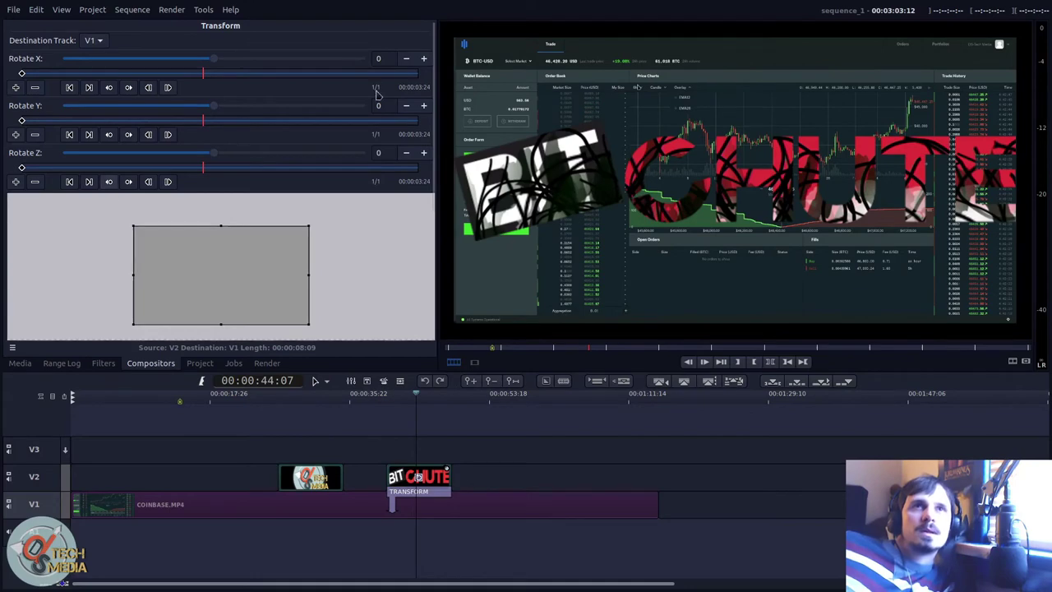
- Add an opacity fade-in to the BitChute clip's Transform compositor and play it from the clip's start
{"action": "left_click_drag", "start_coordinate": [431, 175], "coordinate": [409, 335]}
{"action": "left_click", "coordinate": [203, 211]}
{"action": "left_click", "coordinate": [202, 211]}
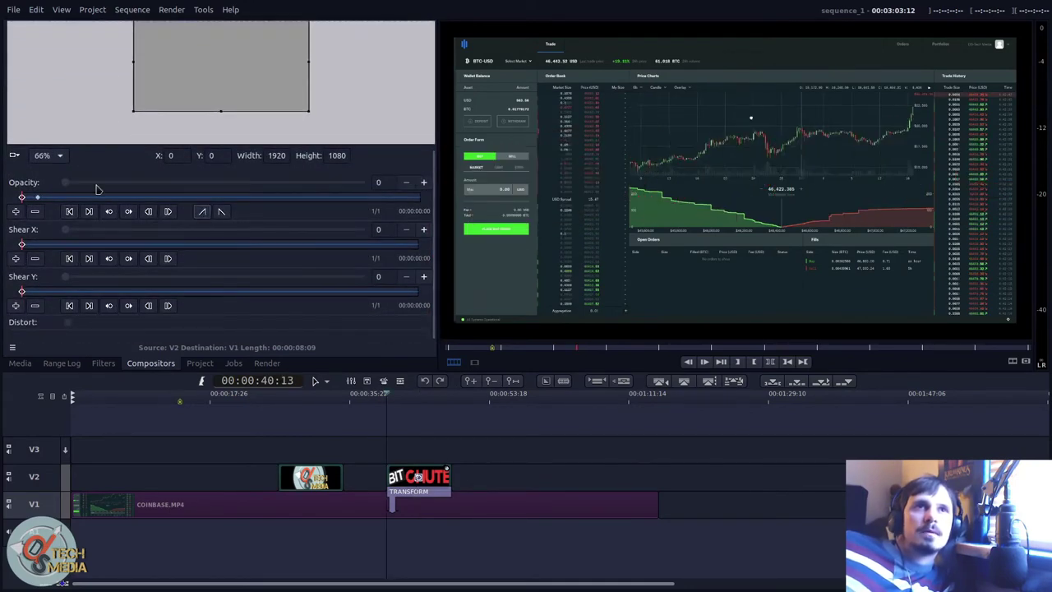
{"action": "key", "text": "space"}
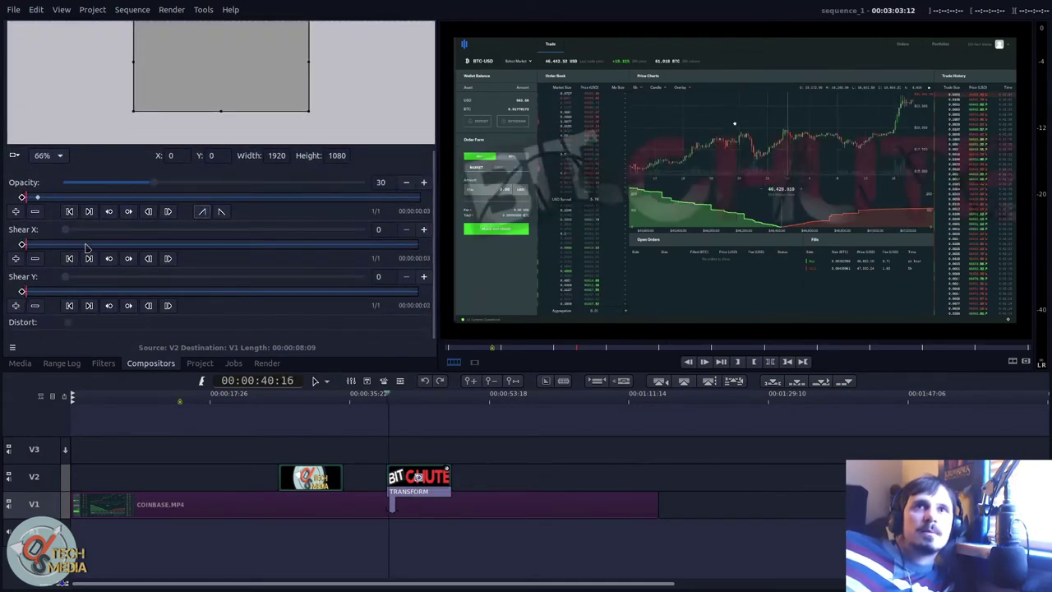
- Try Shear X and Shear Y keyframes at frame 21 of the BitChute clip's Transform compositor
{"action": "left_click", "coordinate": [54, 198]}
{"action": "left_click_drag", "start_coordinate": [66, 229], "coordinate": [86, 231]}
{"action": "mouse_move", "coordinate": [66, 277]}
{"action": "left_mouse_down"}
{"action": "mouse_move", "coordinate": [120, 276]}
{"action": "mouse_move", "coordinate": [57, 288]}
{"action": "left_mouse_up"}
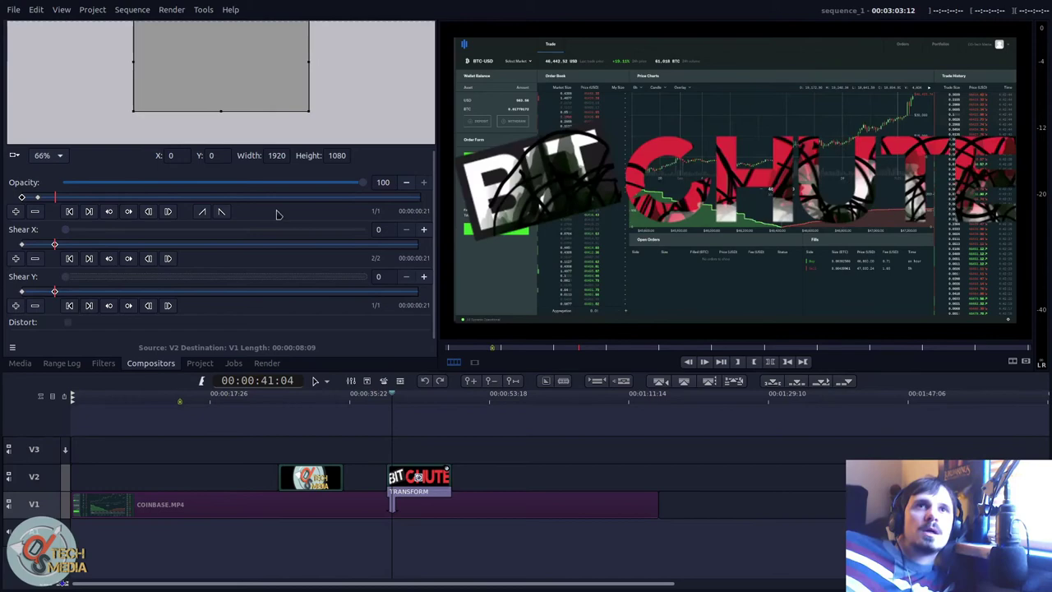
- Adjust the rotation values in the BitChute clip's Transform compositor and play the animation from before the clip
{"action": "scroll", "coordinate": [421, 172], "scroll_direction": "up", "scroll_amount": 10}
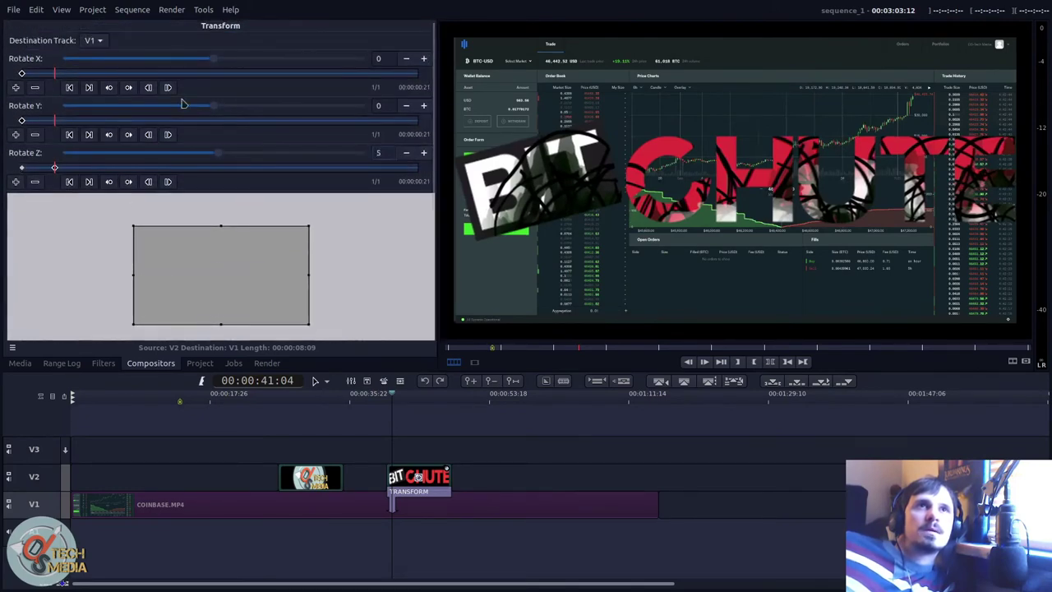
{"action": "left_click_drag", "start_coordinate": [184, 105], "coordinate": [86, 105]}
{"action": "left_click", "coordinate": [203, 61]}
{"action": "mouse_move", "coordinate": [217, 153]}
{"action": "left_mouse_down"}
{"action": "mouse_move", "coordinate": [117, 154]}
{"action": "mouse_move", "coordinate": [219, 153]}
{"action": "left_mouse_up"}
{"action": "left_click", "coordinate": [385, 393]}
{"action": "key", "text": "space"}
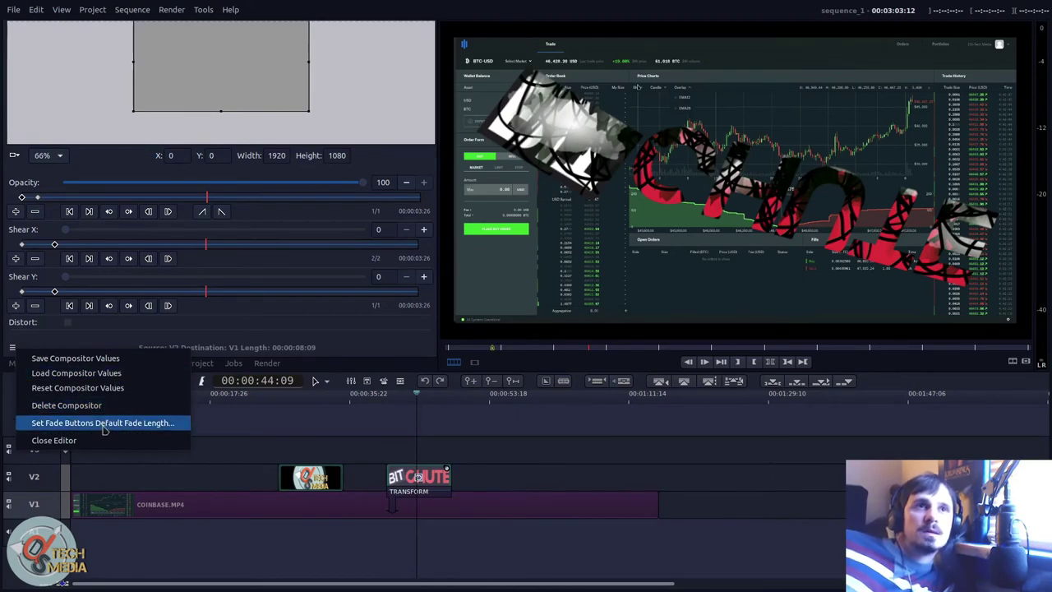
- Load the compositor values from Transform_compositor_Platforms.data into the BitChute Transform and play through the clip
{"action": "left_click", "coordinate": [115, 372]}
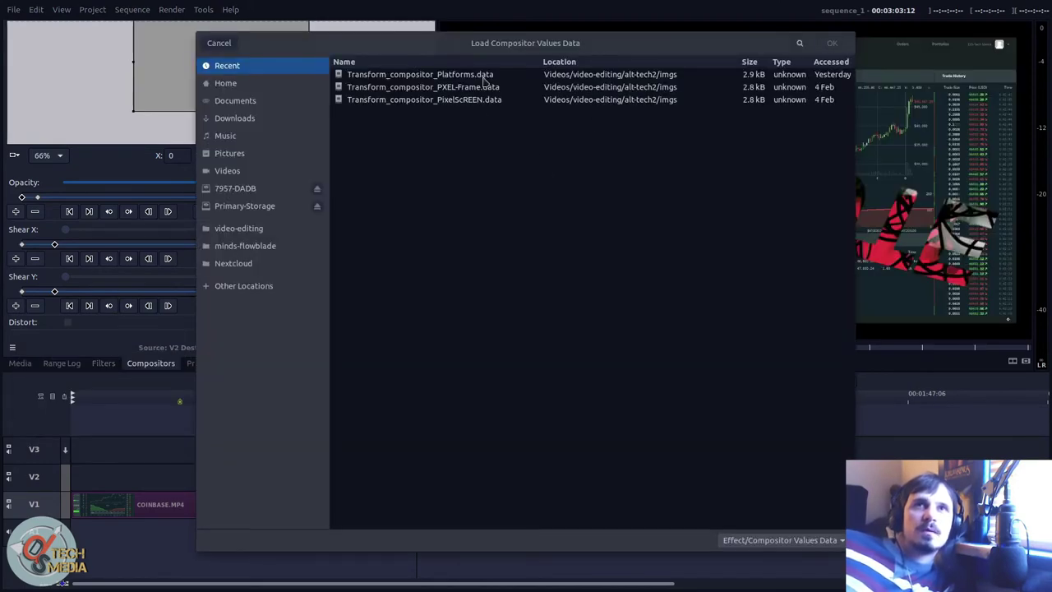
{"action": "double_click", "coordinate": [485, 75]}
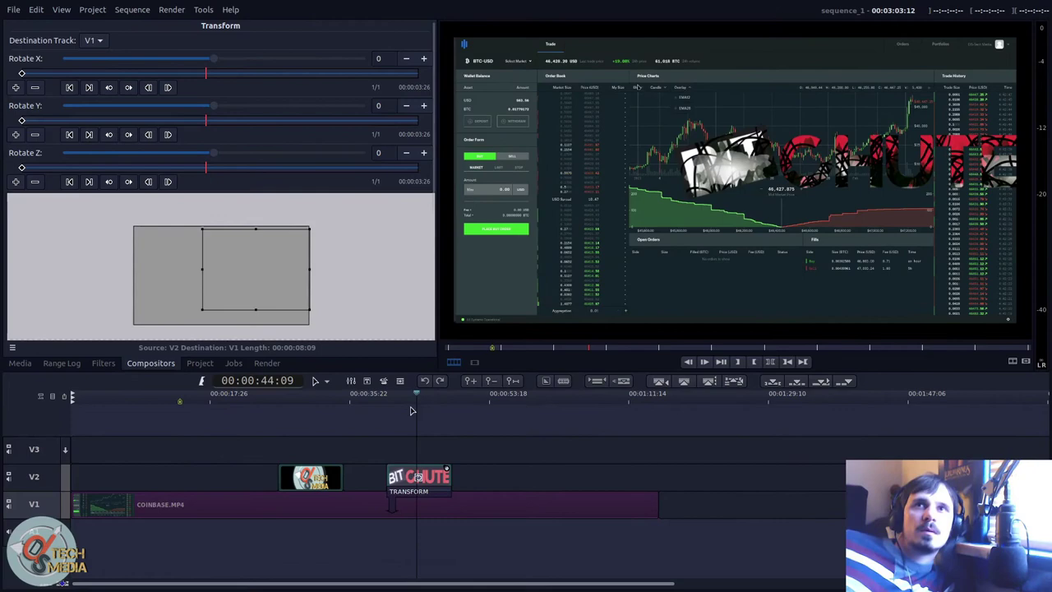
{"action": "left_click", "coordinate": [397, 405]}
{"action": "left_click", "coordinate": [379, 406]}
{"action": "key", "text": "space"}
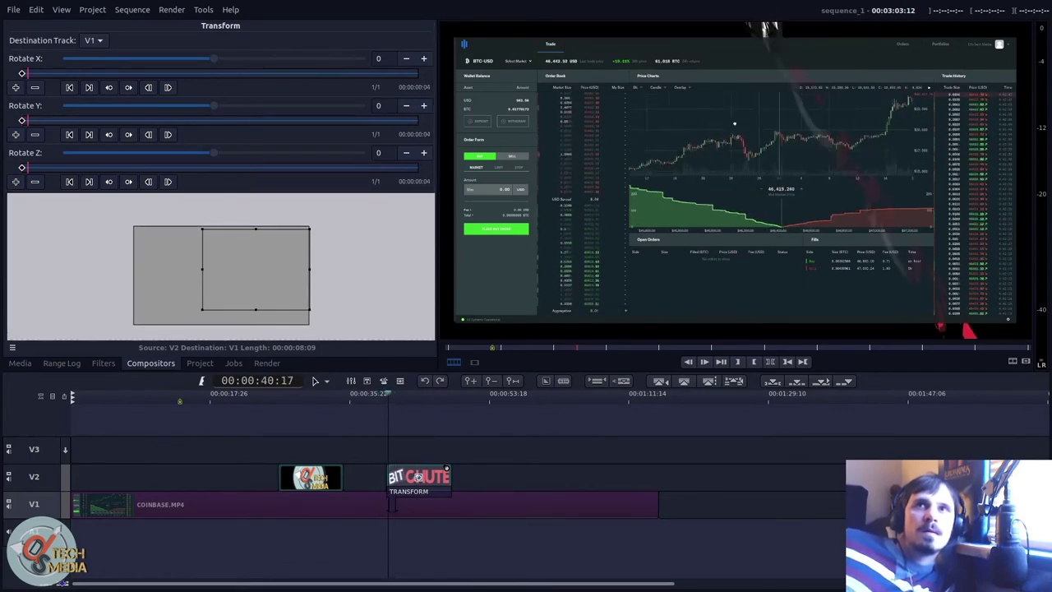
{"action": "key", "text": "space"}
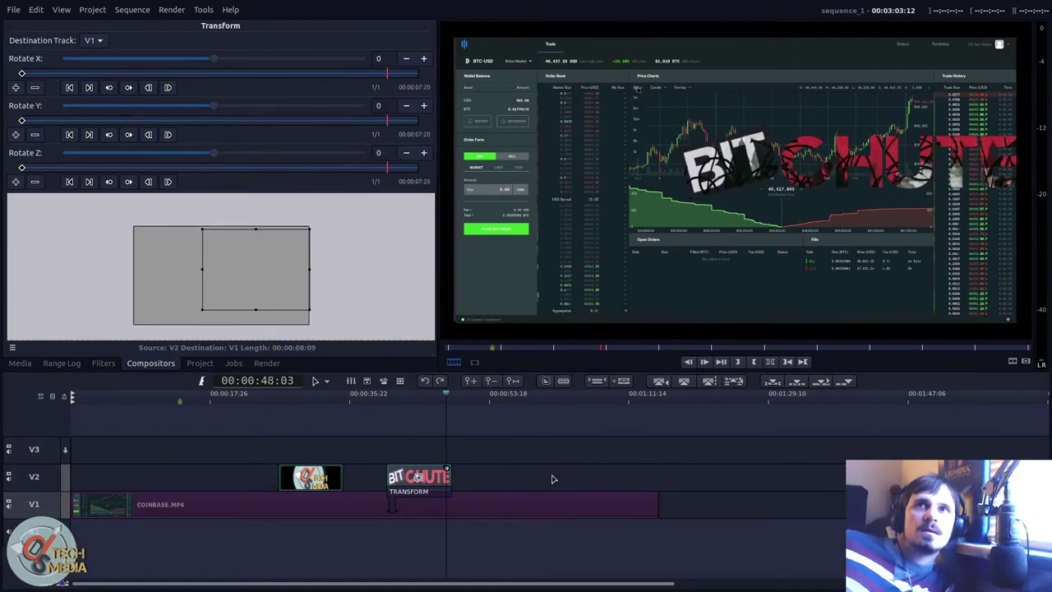
- Delete the Transform compositor from the BitChute clip on V2
{"action": "left_click", "coordinate": [412, 438]}
{"action": "left_click", "coordinate": [415, 490]}
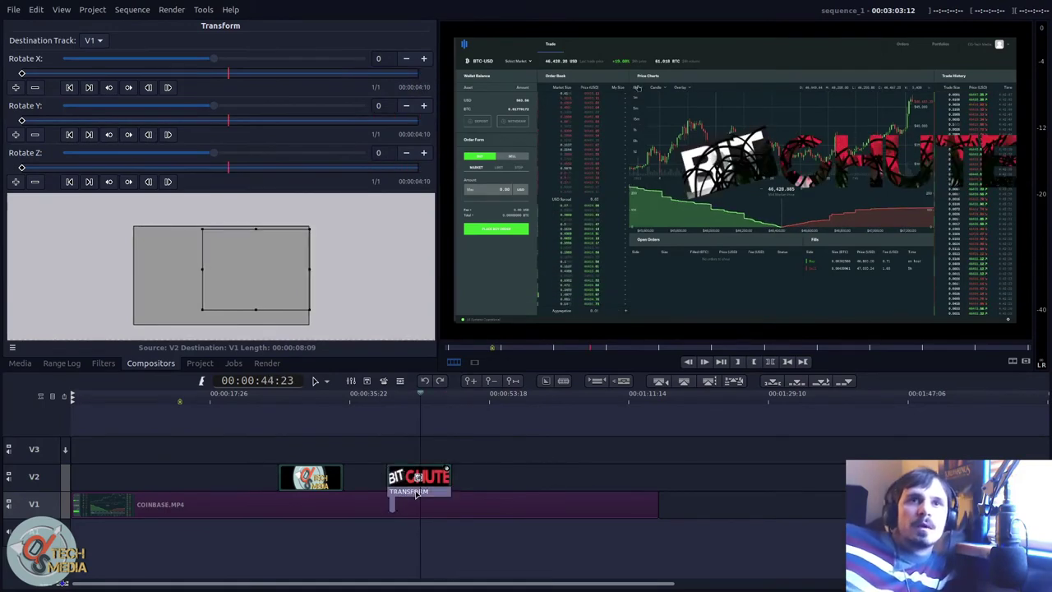
{"action": "right_click", "coordinate": [414, 490]}
{"action": "left_click", "coordinate": [408, 498]}
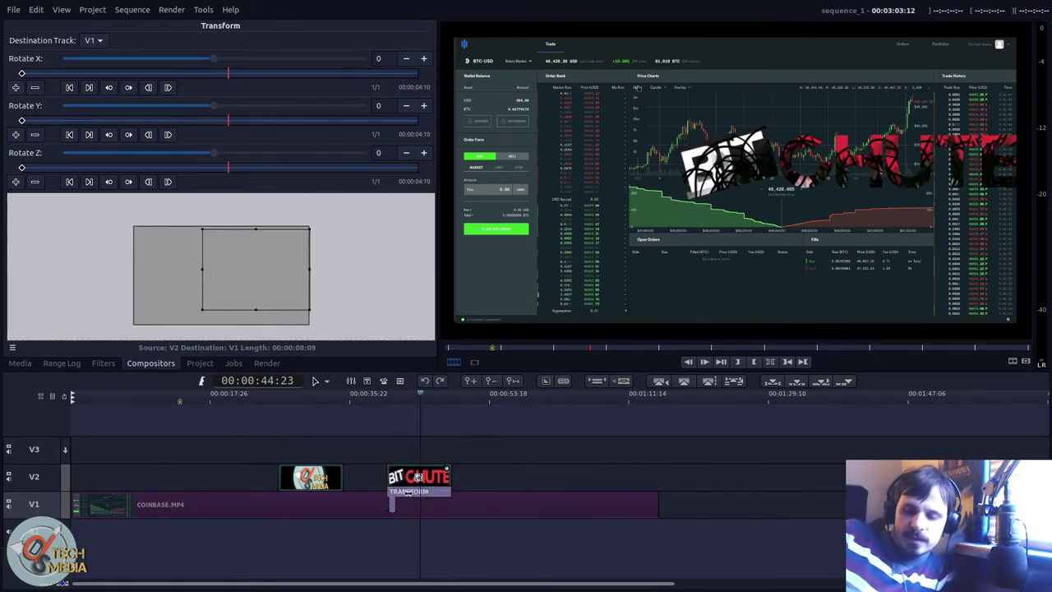
{"action": "key", "text": "Delete"}
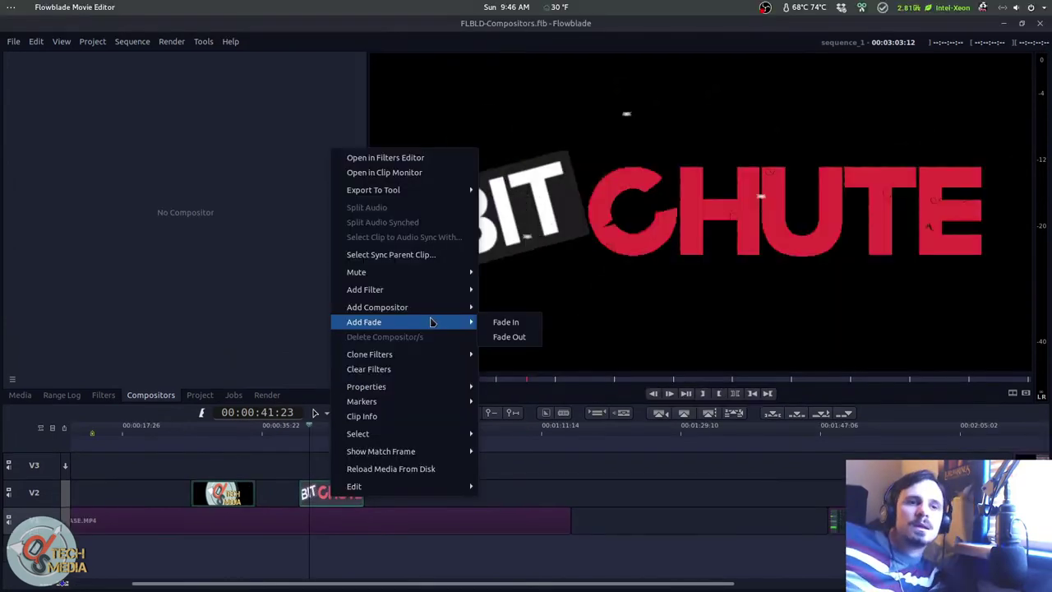
- Add an Affine Blend compositor to the BitChute clip and scrub back toward the clip's start
{"action": "mouse_move", "coordinate": [451, 310]}
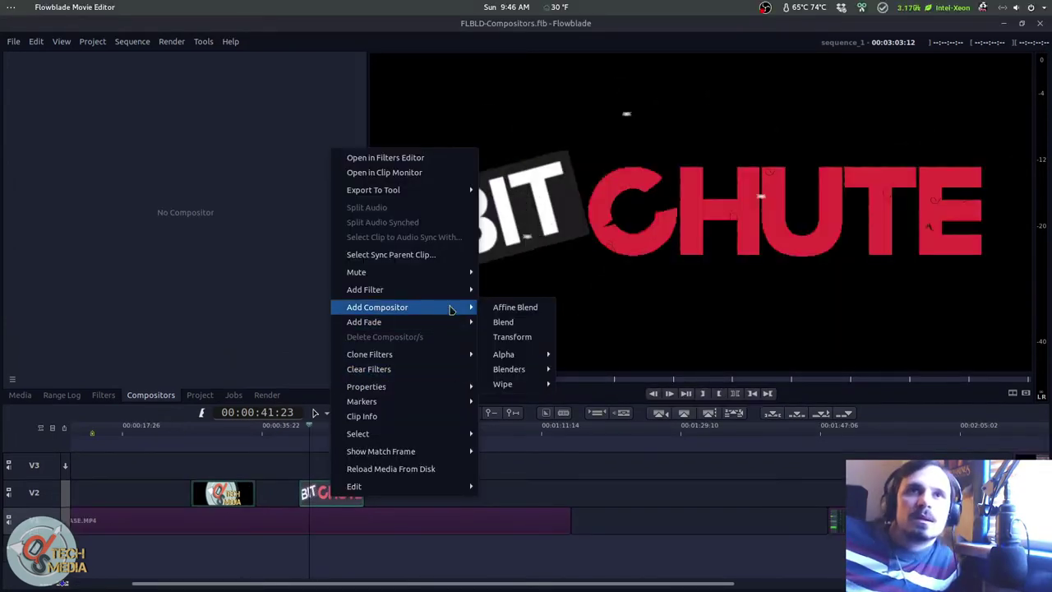
{"action": "left_click", "coordinate": [527, 308]}
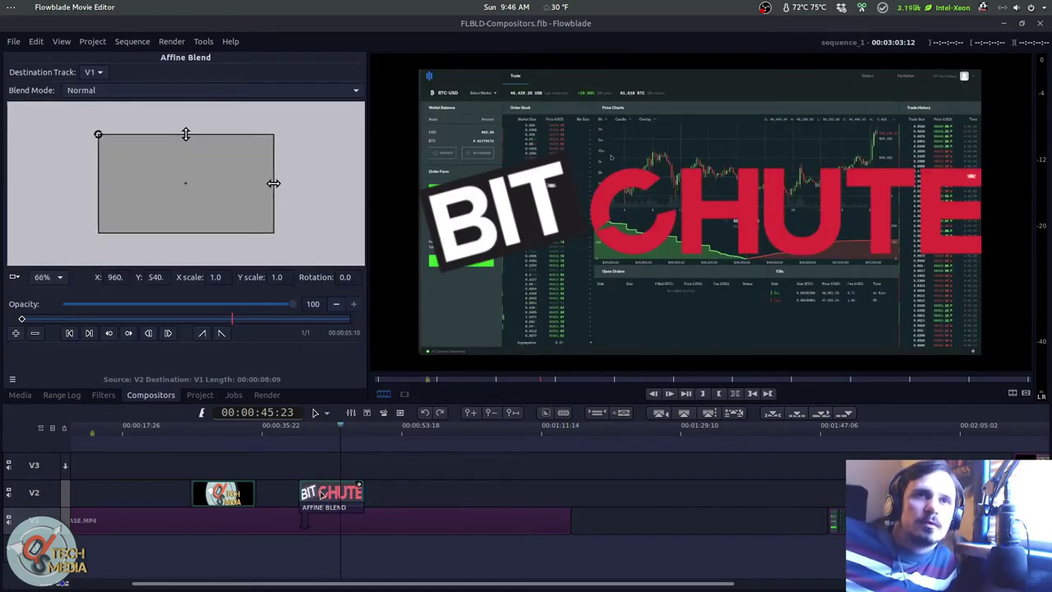
{"action": "left_click_drag", "start_coordinate": [313, 426], "coordinate": [305, 427]}
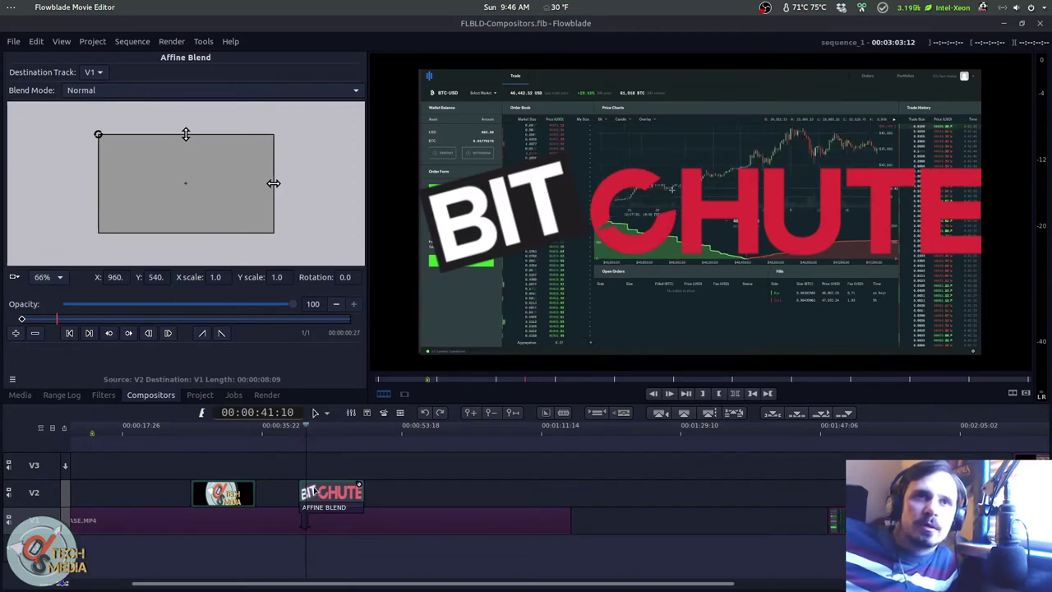
- Replace the BitChute clip's Affine Blend compositor with a Blend compositor
{"action": "left_click", "coordinate": [315, 490]}
{"action": "right_click", "coordinate": [315, 486]}
{"action": "mouse_move", "coordinate": [399, 302]}
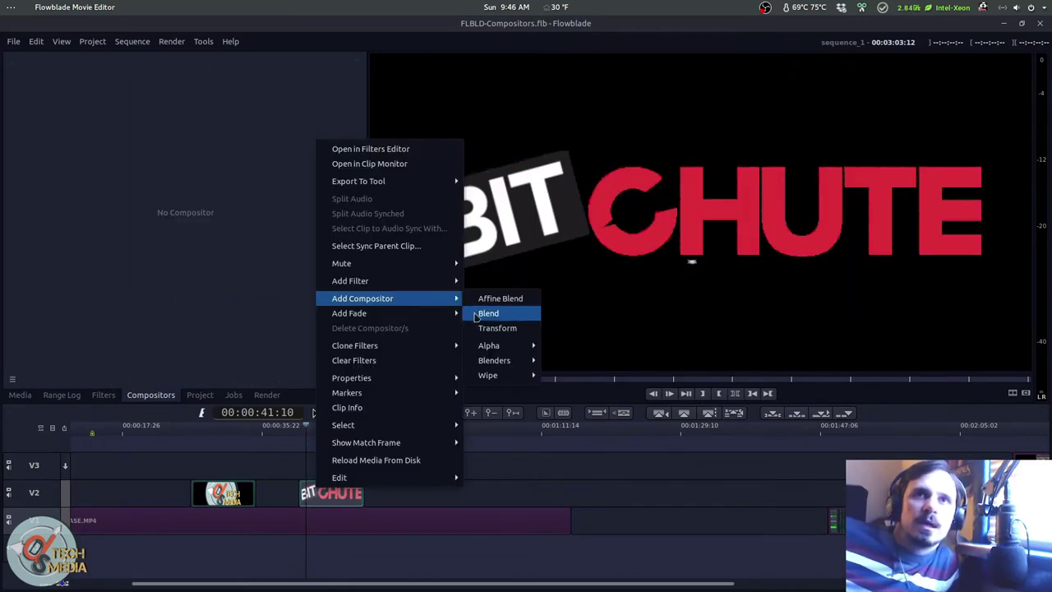
{"action": "left_click", "coordinate": [488, 313]}
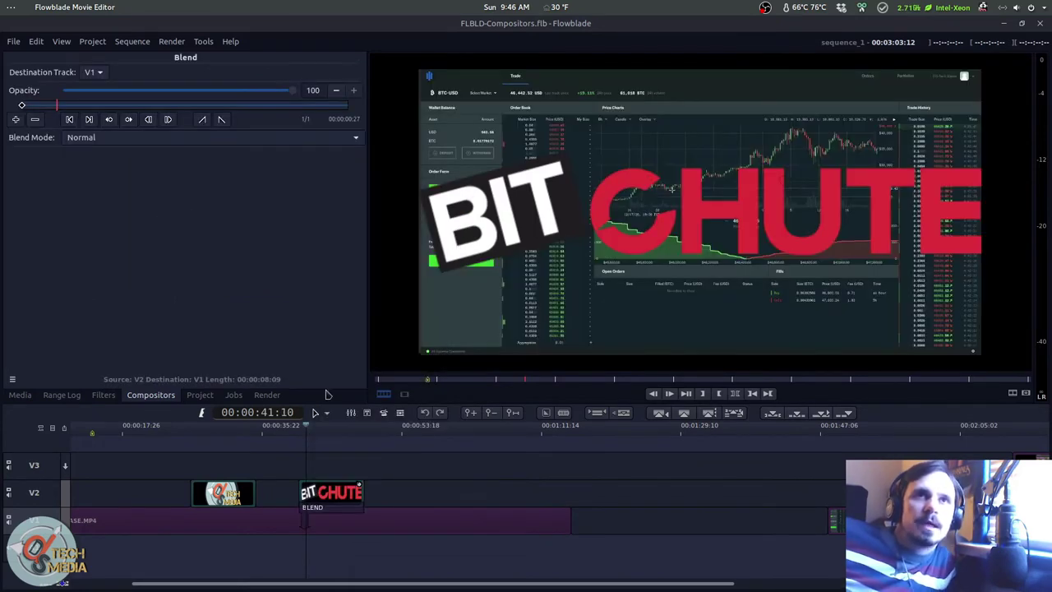
- Cycle the BitChute Blend compositor through modes such as Lighten, Add, Overlay and Exclusion, and review the full mode list
{"action": "scroll", "coordinate": [115, 139], "scroll_direction": "down", "scroll_amount": 5}
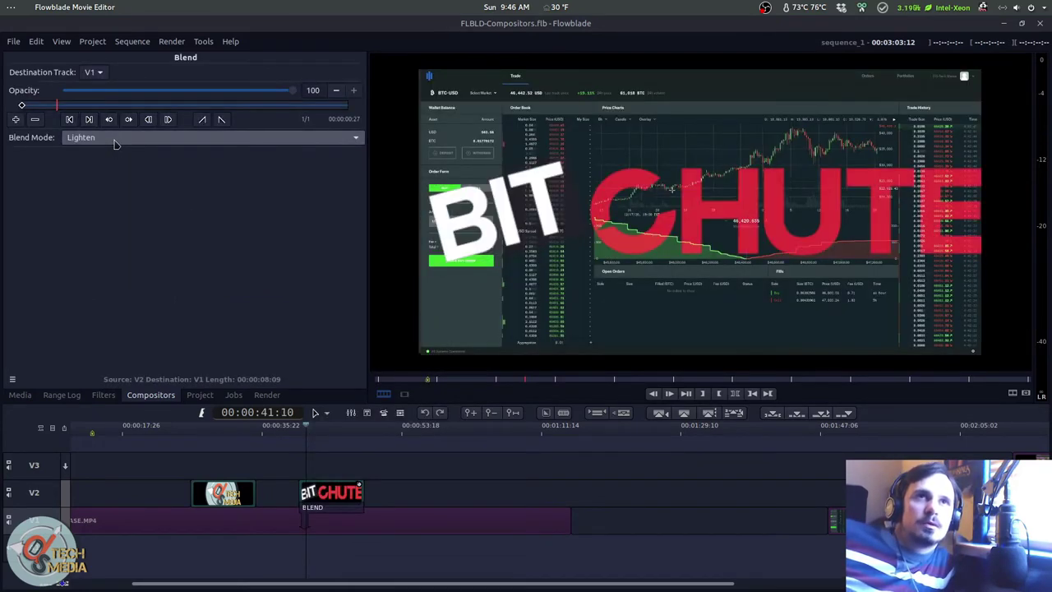
{"action": "scroll", "coordinate": [115, 141], "scroll_direction": "up", "scroll_amount": 5}
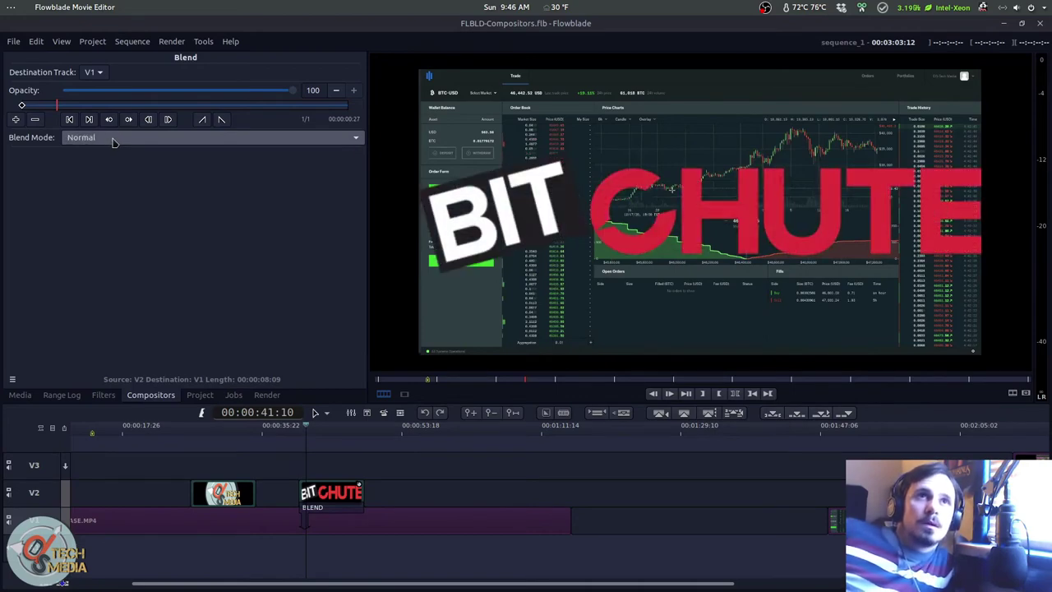
{"action": "scroll", "coordinate": [113, 142], "scroll_direction": "down", "scroll_amount": 1}
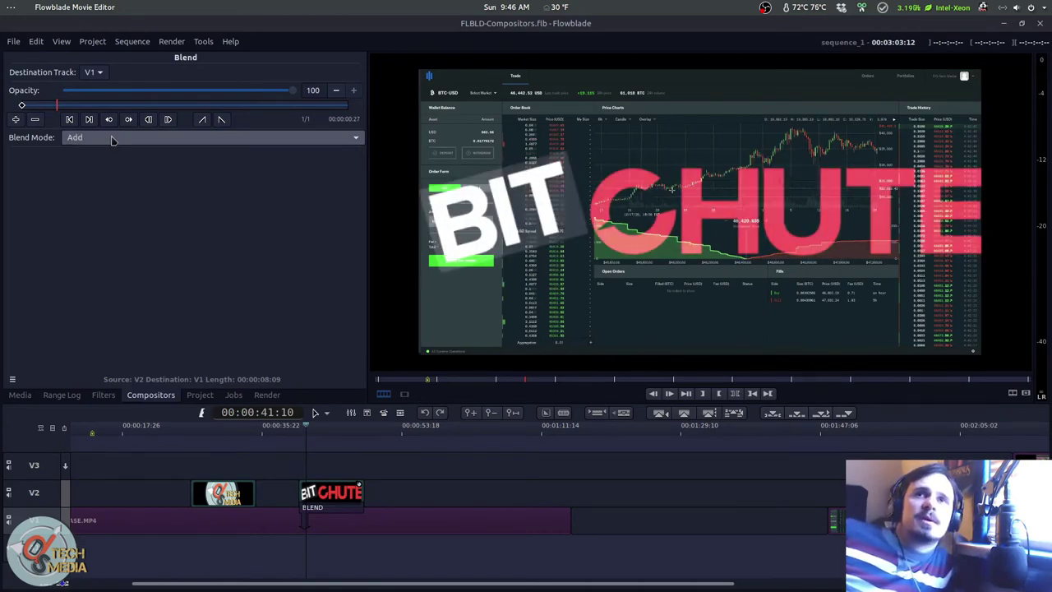
{"action": "scroll", "coordinate": [113, 140], "scroll_direction": "down", "scroll_amount": 1}
{"action": "scroll", "coordinate": [112, 140], "scroll_direction": "down", "scroll_amount": 4}
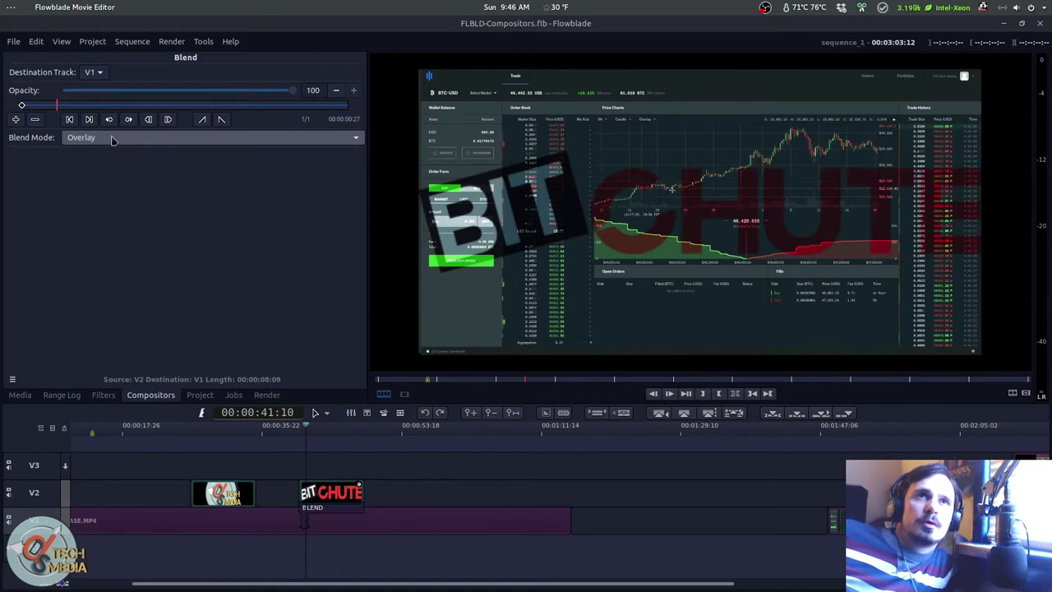
{"action": "scroll", "coordinate": [112, 140], "scroll_direction": "down", "scroll_amount": 6}
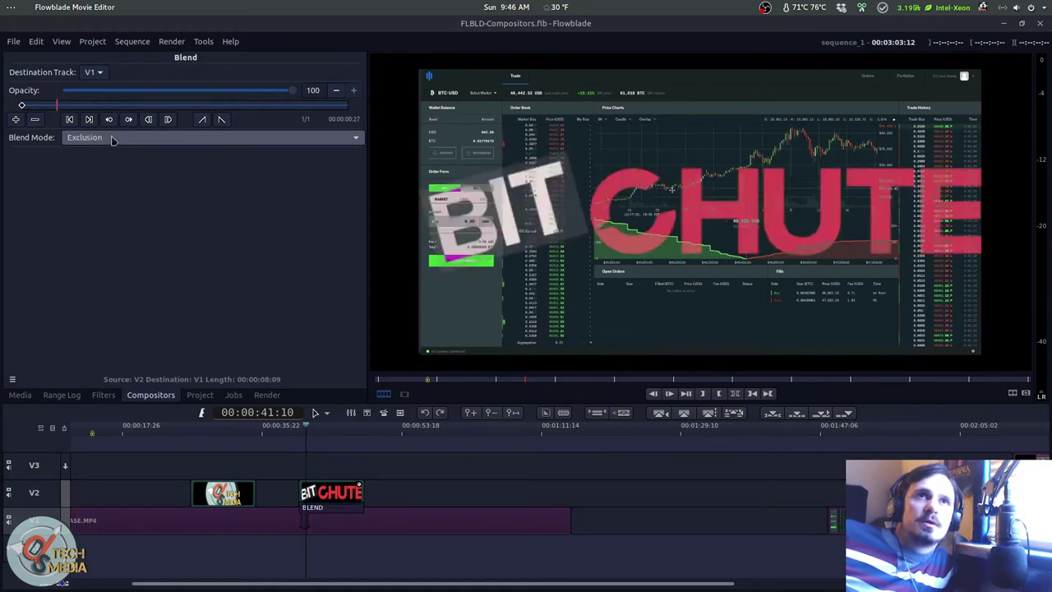
{"action": "left_click", "coordinate": [112, 138]}
{"action": "scroll", "coordinate": [115, 145], "scroll_direction": "up", "scroll_amount": 3}
{"action": "scroll", "coordinate": [116, 144], "scroll_direction": "up", "scroll_amount": 3}
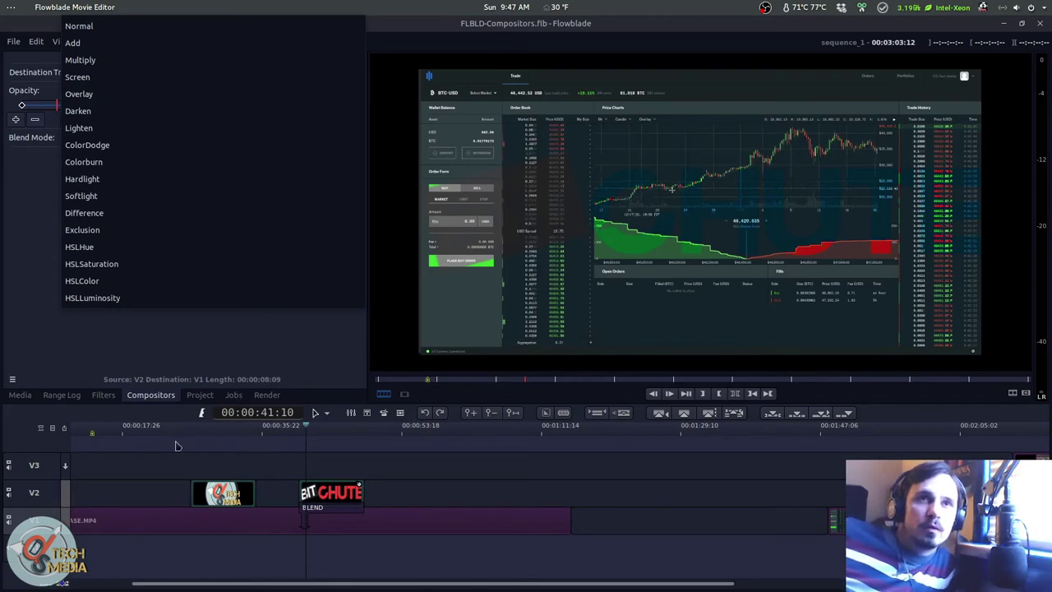
- Remove the Blend compositor from the BitChute clip on V2
{"action": "left_click", "coordinate": [333, 426]}
{"action": "left_click", "coordinate": [325, 501]}
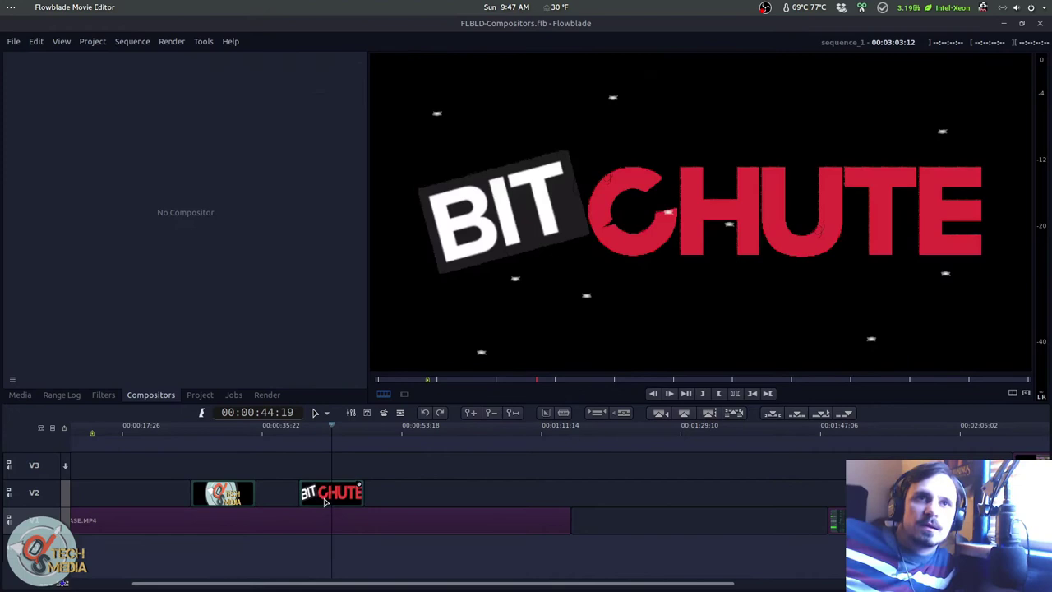
- Composite the BitChute clip over V1 with a Transform compositor scaled to about 1400 by 666, and try adjusting Shear Y
{"action": "right_click", "coordinate": [325, 501]}
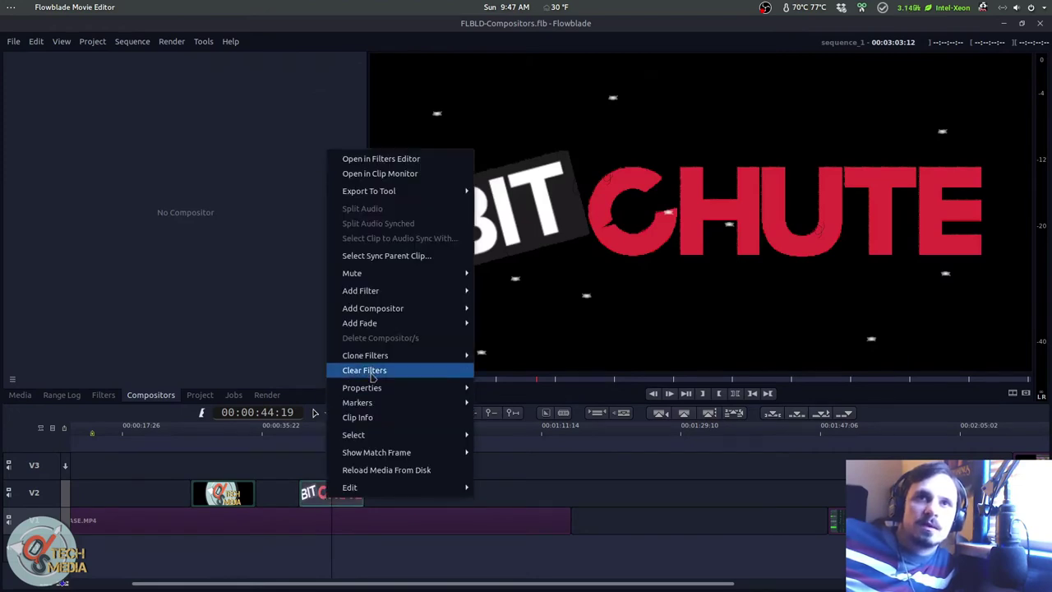
{"action": "mouse_move", "coordinate": [399, 307]}
{"action": "left_click", "coordinate": [498, 308]}
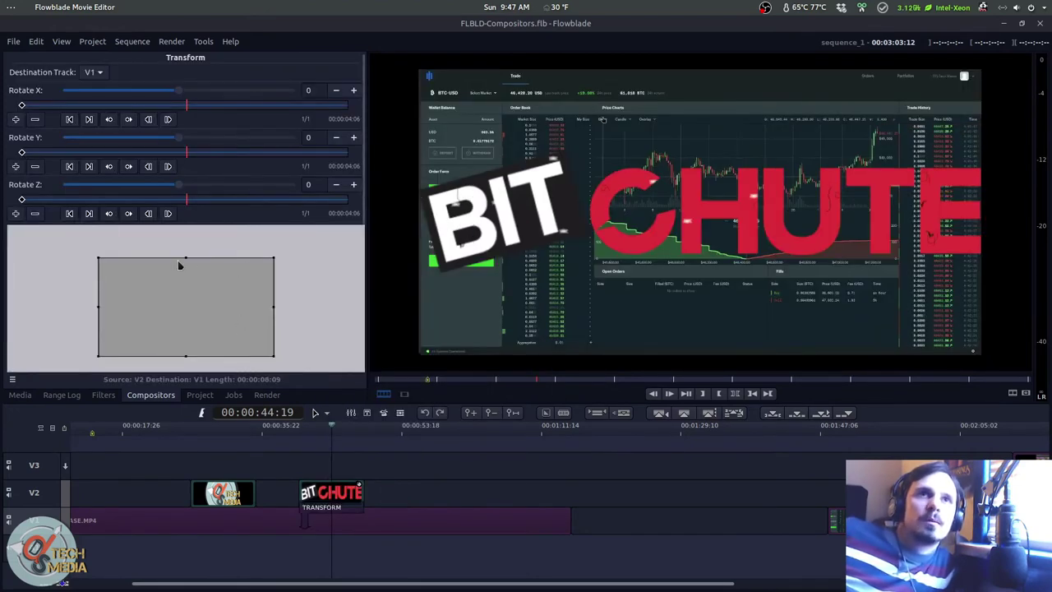
{"action": "scroll", "coordinate": [185, 264], "scroll_direction": "down", "scroll_amount": 1}
{"action": "left_click_drag", "start_coordinate": [188, 303], "coordinate": [187, 285]}
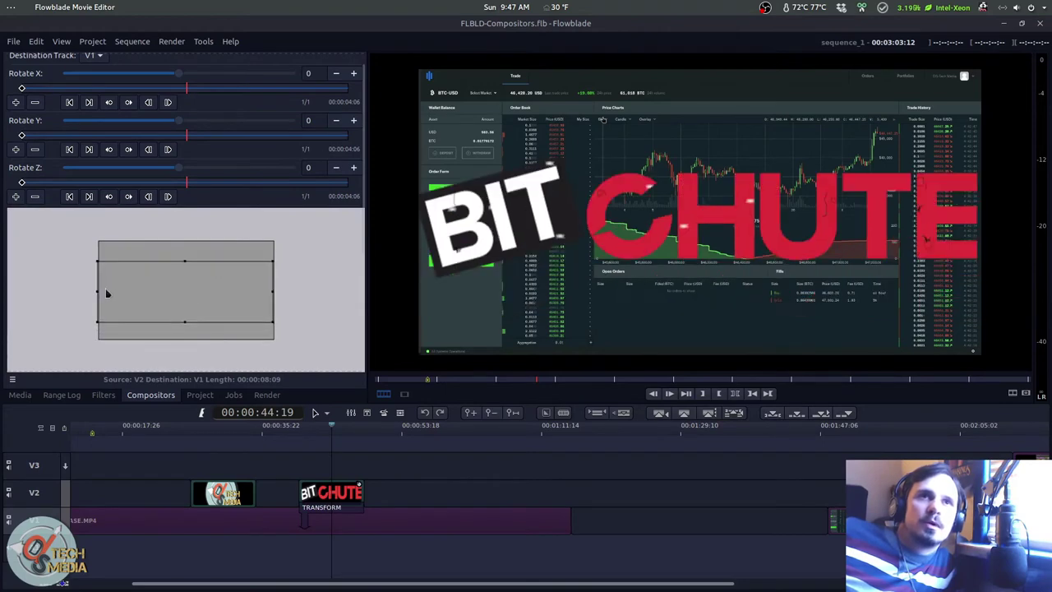
{"action": "left_click_drag", "start_coordinate": [102, 293], "coordinate": [101, 295]}
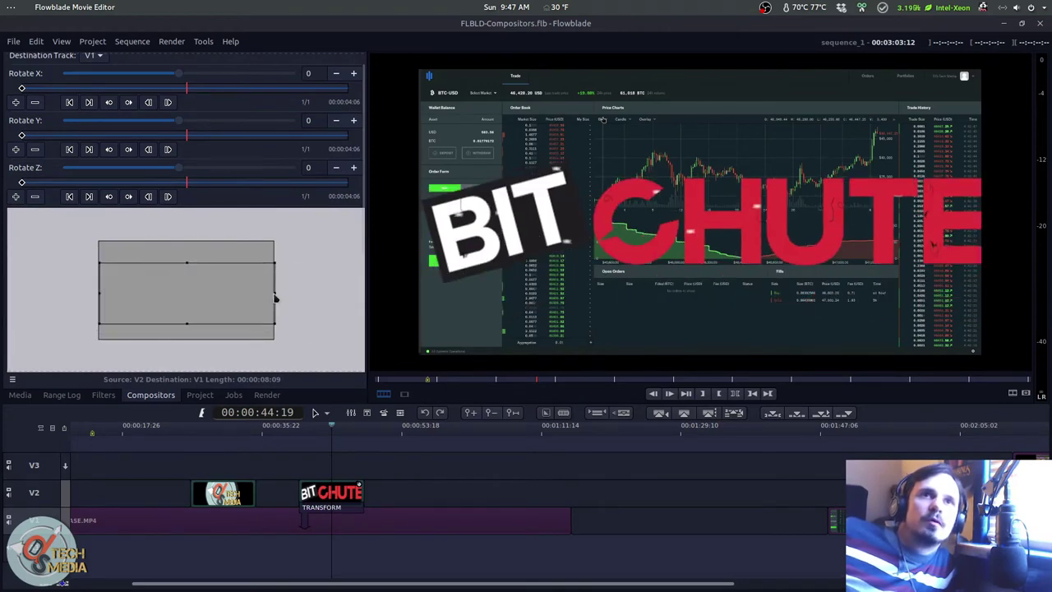
{"action": "left_click_drag", "start_coordinate": [171, 301], "coordinate": [191, 300]}
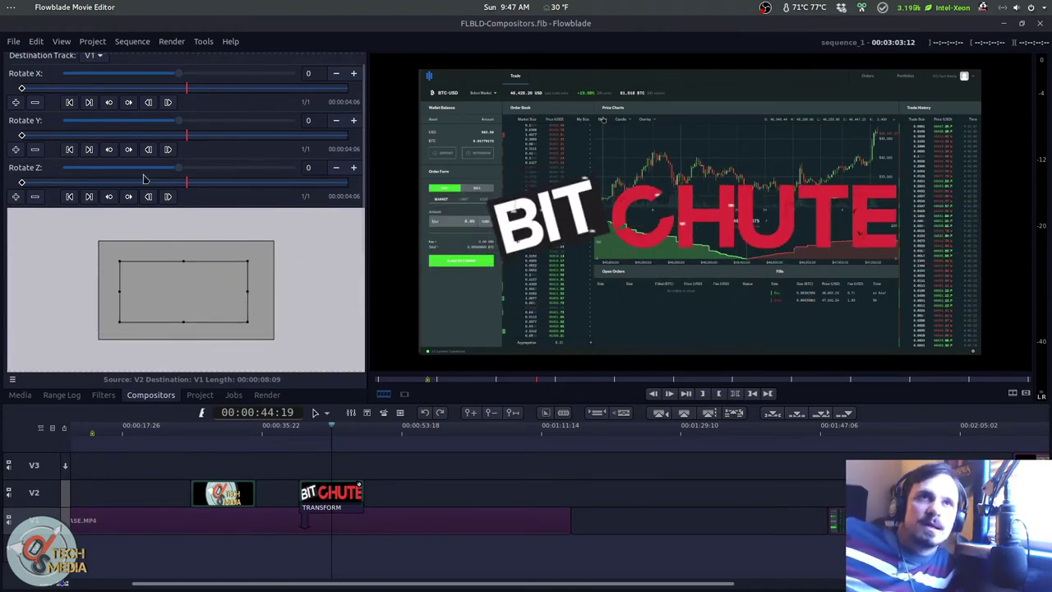
{"action": "scroll", "coordinate": [355, 164], "scroll_direction": "down", "scroll_amount": 5}
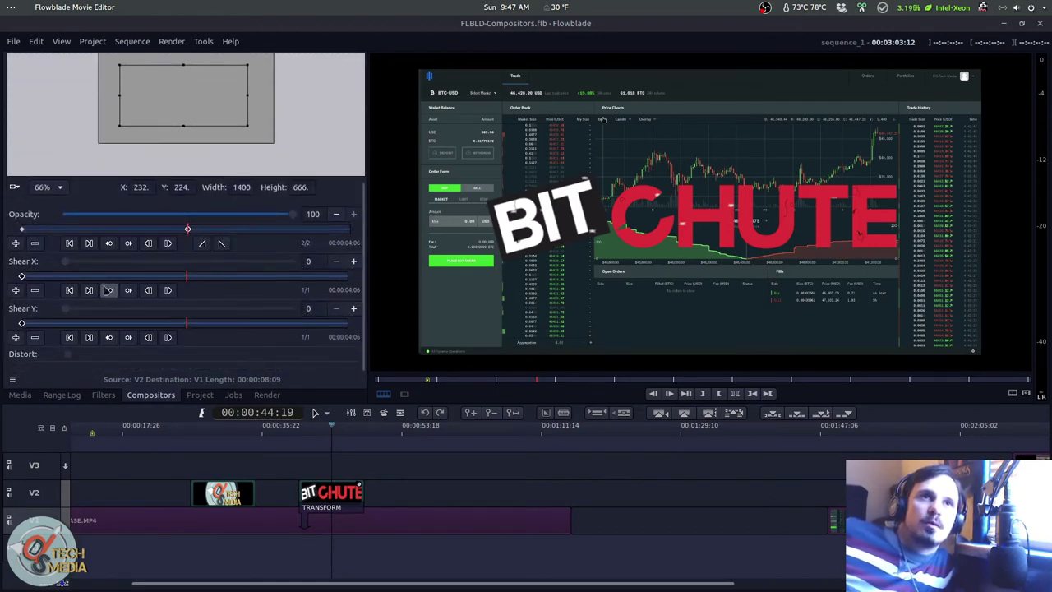
{"action": "left_click_drag", "start_coordinate": [132, 308], "coordinate": [201, 309]}
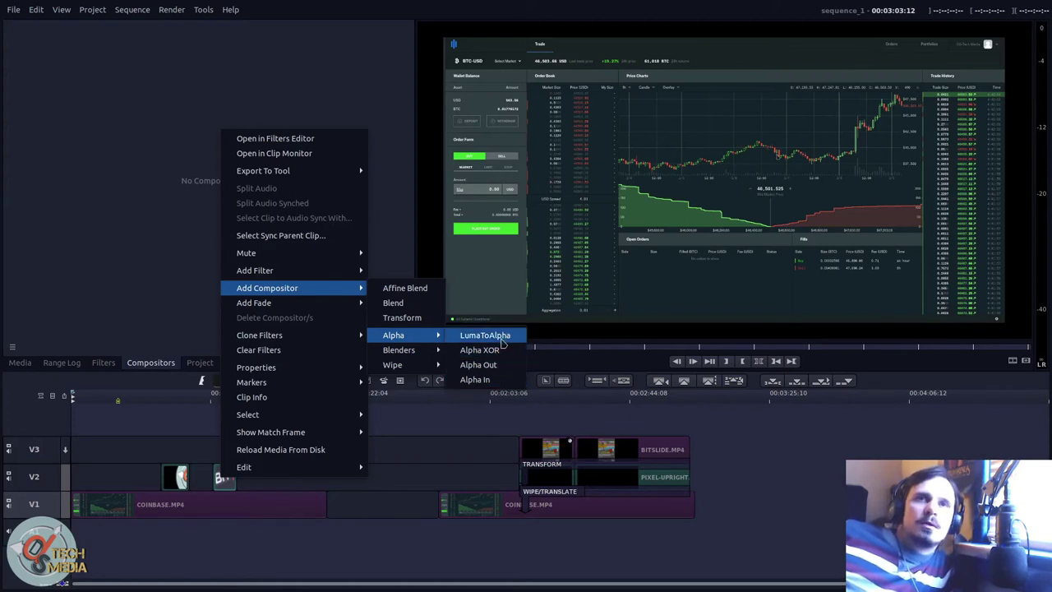
- Try an Alpha In compositor on the BitChute clip, scrub through it, and remove it
{"action": "left_click", "coordinate": [491, 380]}
{"action": "left_click_drag", "start_coordinate": [220, 410], "coordinate": [230, 417]}
{"action": "left_click", "coordinate": [221, 492]}
{"action": "key", "text": "Delete"}
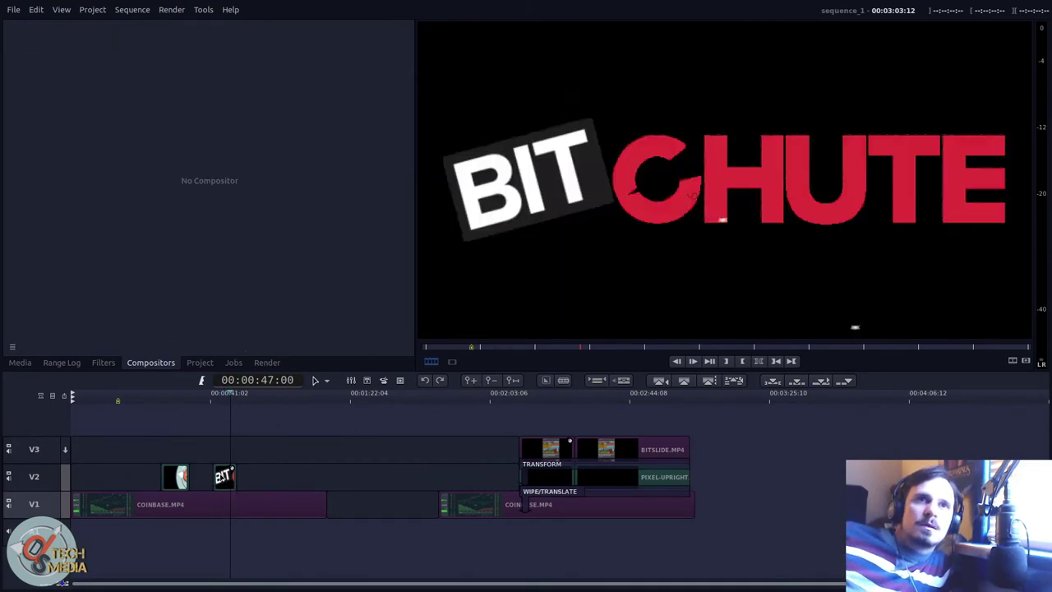
- Try an Alpha XOR compositor on the BitChute clip, preview its effect, and delete it
{"action": "right_click", "coordinate": [222, 480]}
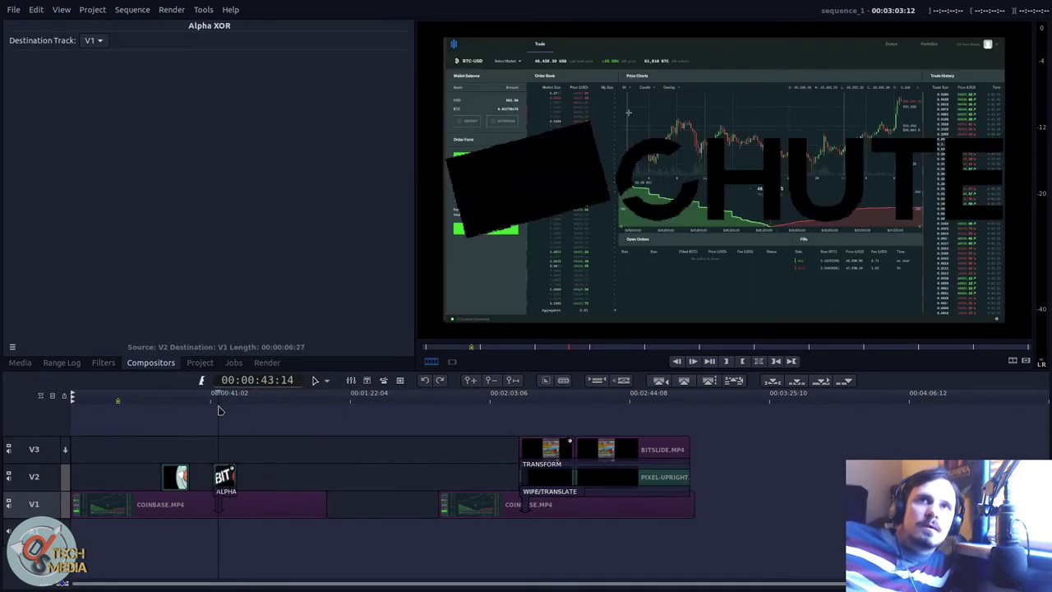
{"action": "left_click_drag", "start_coordinate": [219, 410], "coordinate": [232, 410]}
{"action": "key", "text": "Delete"}
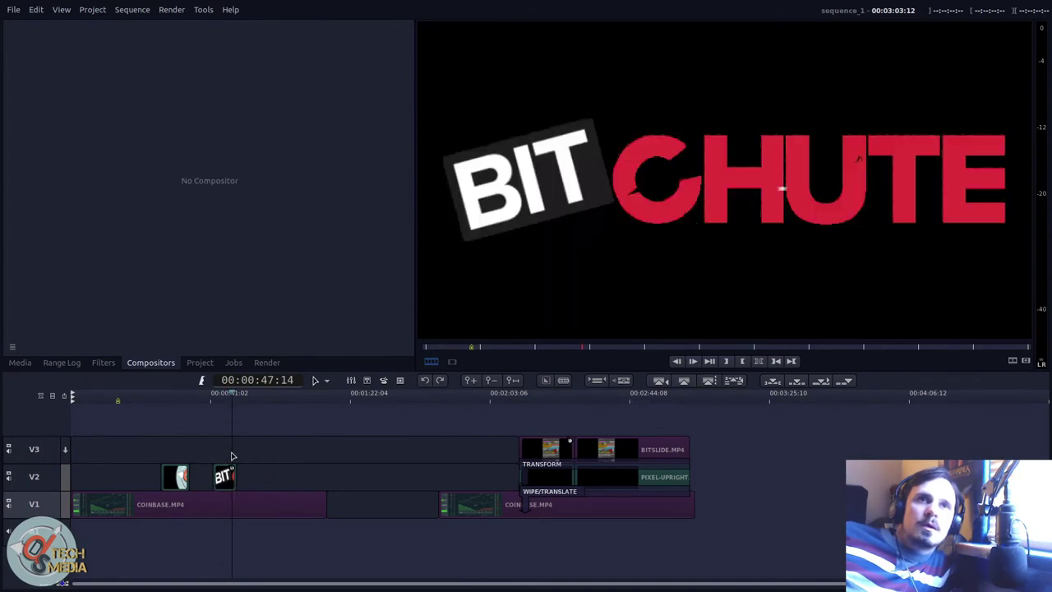
- Lengthen the end of the BitChute clip on V2 and preview it with a Grain merge compositor
{"action": "left_click", "coordinate": [254, 479]}
{"action": "left_click", "coordinate": [235, 474]}
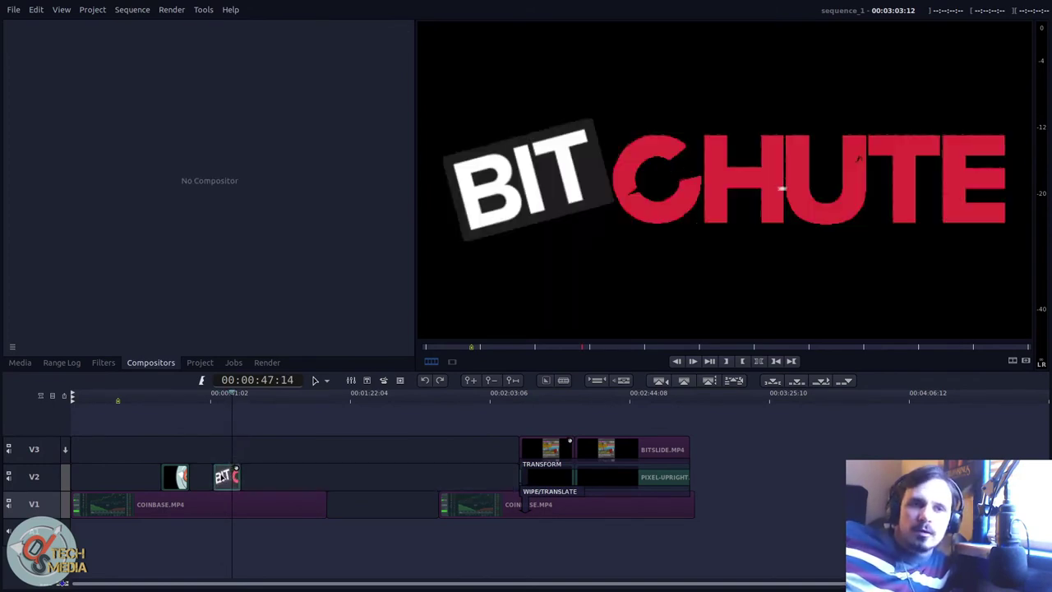
{"action": "right_click", "coordinate": [222, 473]}
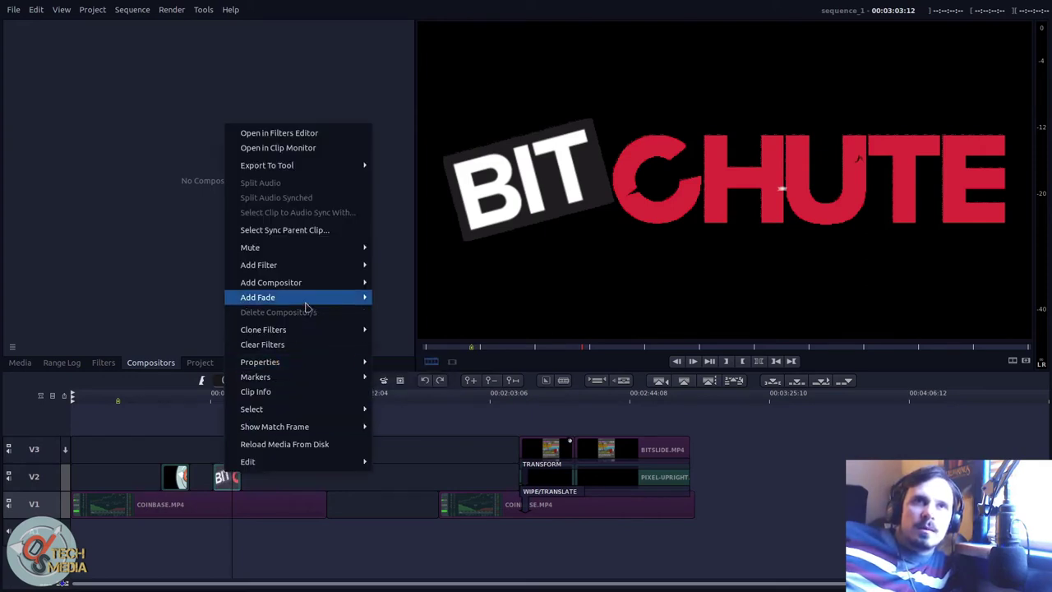
{"action": "mouse_move", "coordinate": [318, 284]}
{"action": "mouse_move", "coordinate": [421, 346]}
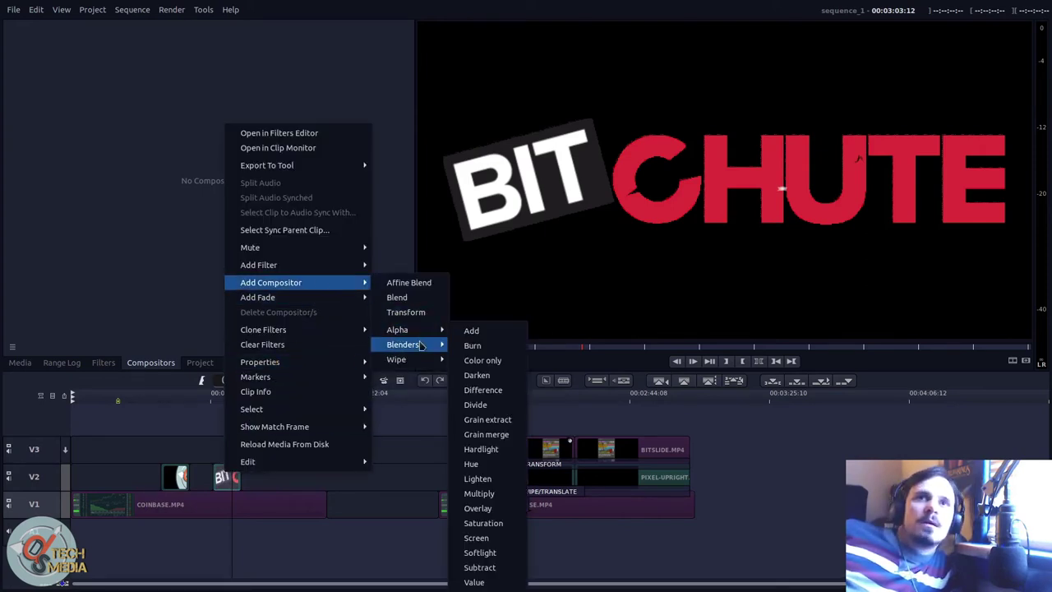
{"action": "left_click", "coordinate": [486, 434]}
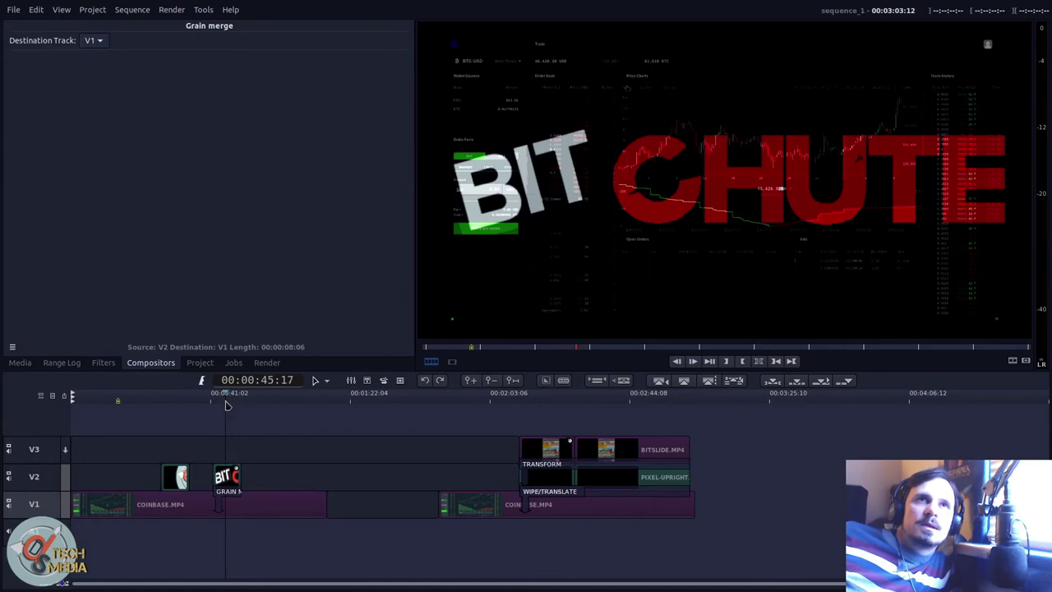
{"action": "left_click_drag", "start_coordinate": [214, 404], "coordinate": [246, 441]}
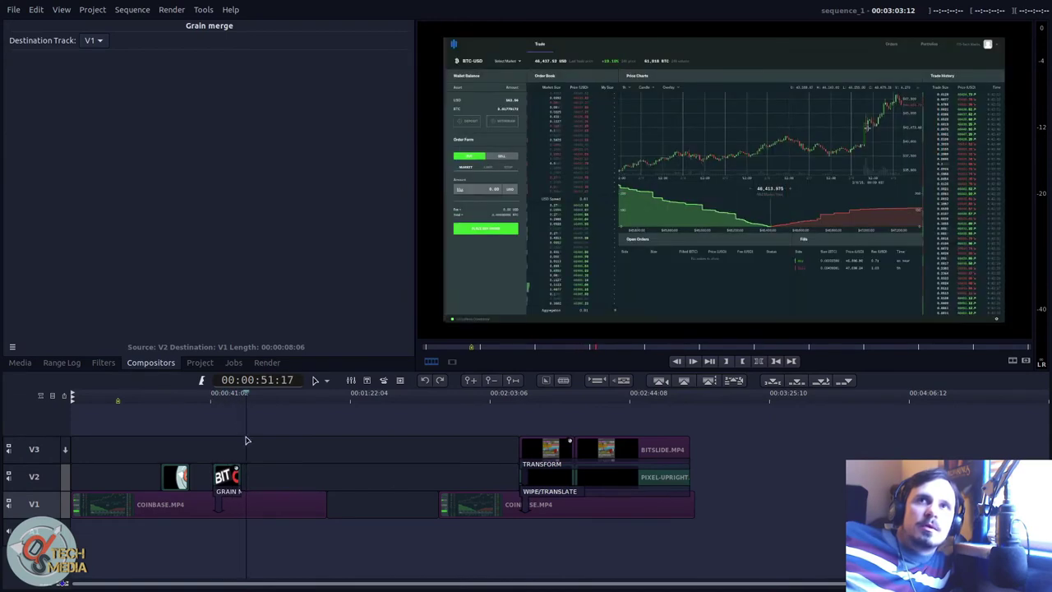
- Undo the Grain merge compositor and add a Wipe Clip Length compositor, scrubbing through its Horizontal From Center wipe
{"action": "key", "text": "ctrl+z"}
{"action": "right_click", "coordinate": [229, 477]}
{"action": "mouse_move", "coordinate": [302, 288]}
{"action": "mouse_move", "coordinate": [415, 350]}
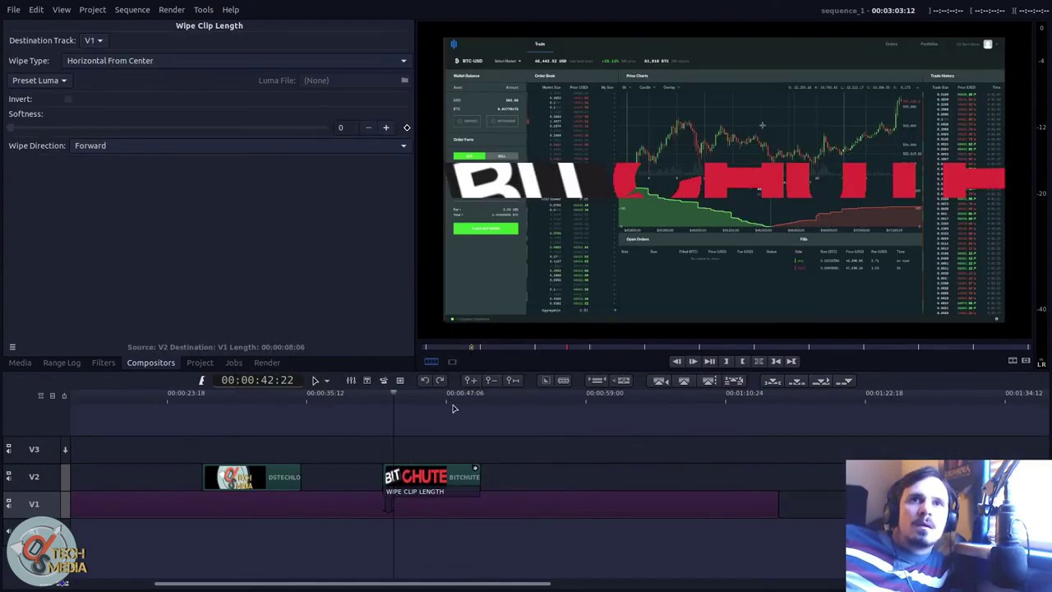
{"action": "left_click_drag", "start_coordinate": [455, 402], "coordinate": [417, 399]}
{"action": "scroll", "coordinate": [167, 149], "scroll_direction": "down", "scroll_amount": 1}
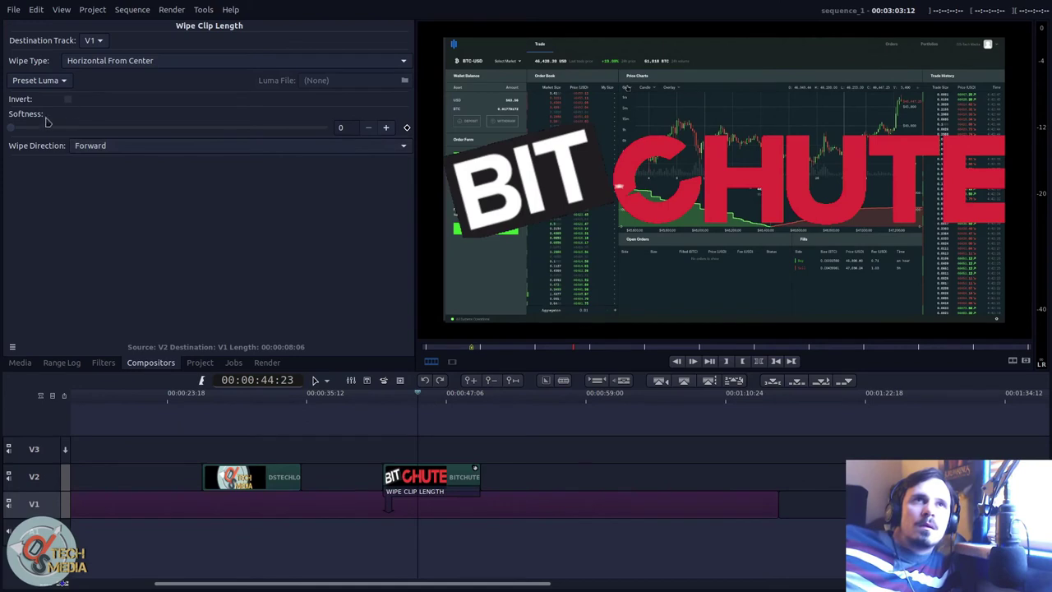
- Set the BitChute wipe type to Rings and its softness to 34
{"action": "left_click", "coordinate": [93, 61]}
{"action": "left_click", "coordinate": [134, 252]}
{"action": "left_click_drag", "start_coordinate": [424, 393], "coordinate": [459, 393]}
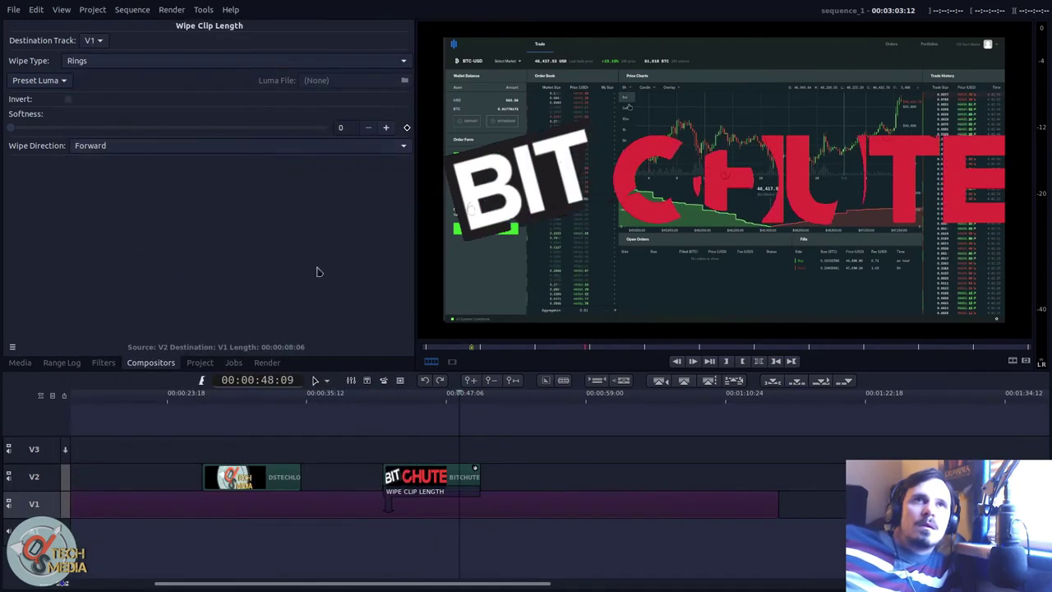
{"action": "left_click", "coordinate": [119, 129]}
- Cycle the wipe type through Spiral, Stripes Horizontal and Wood, play back the Wood wipe, and switch to Star
{"action": "scroll", "coordinate": [171, 63], "scroll_direction": "down", "scroll_amount": 3}
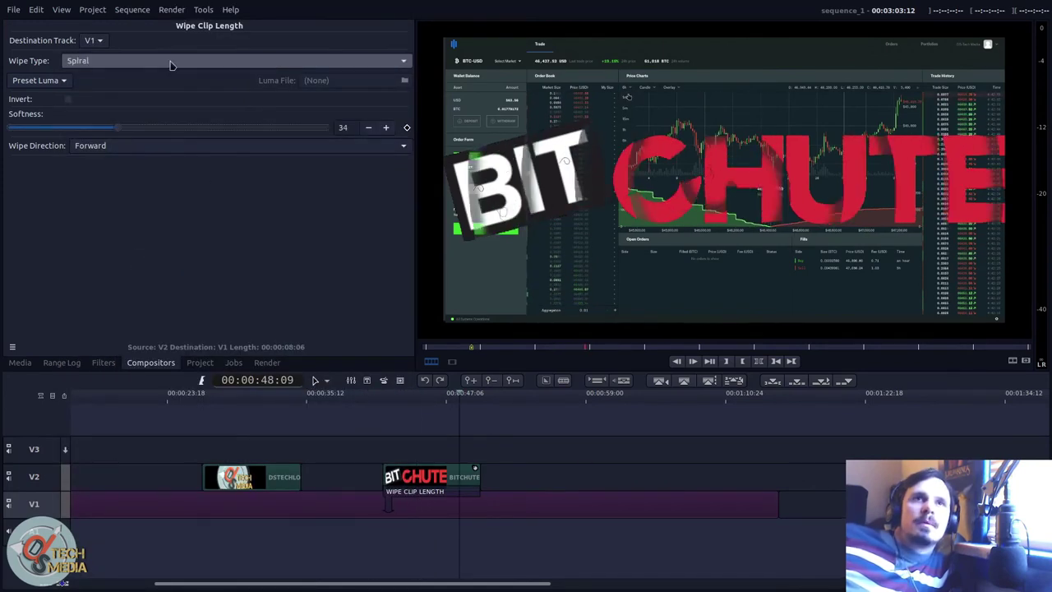
{"action": "scroll", "coordinate": [171, 65], "scroll_direction": "down", "scroll_amount": 4}
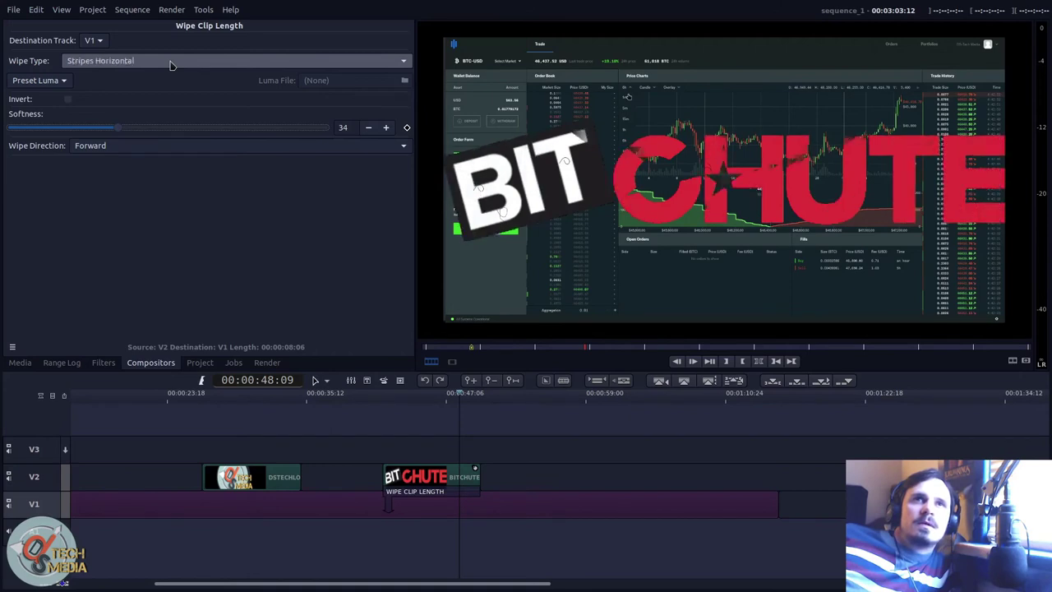
{"action": "scroll", "coordinate": [171, 65], "scroll_direction": "down", "scroll_amount": 2}
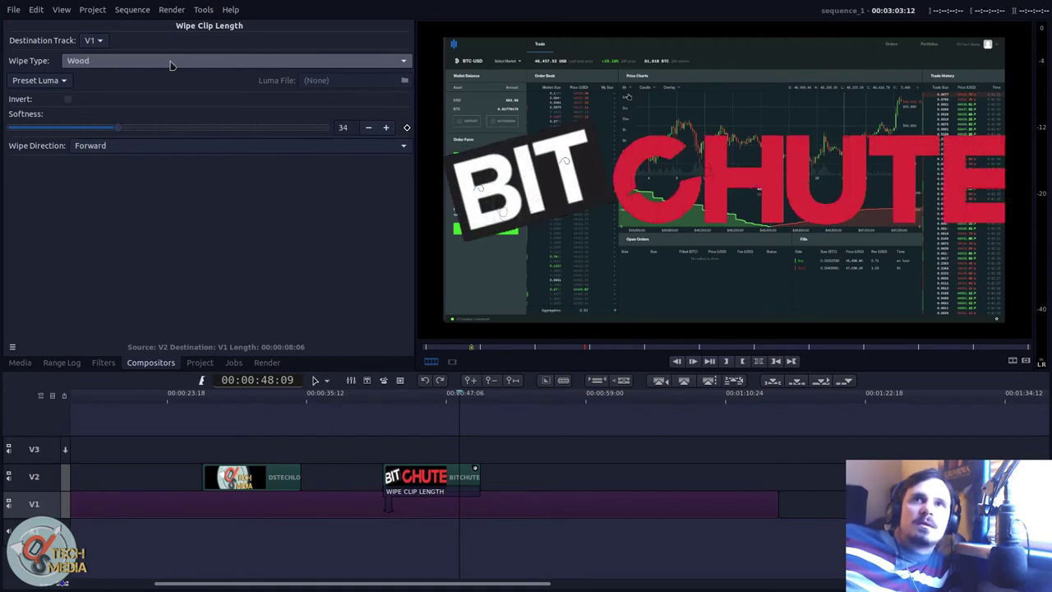
{"action": "left_click", "coordinate": [377, 403]}
{"action": "key", "text": "space"}
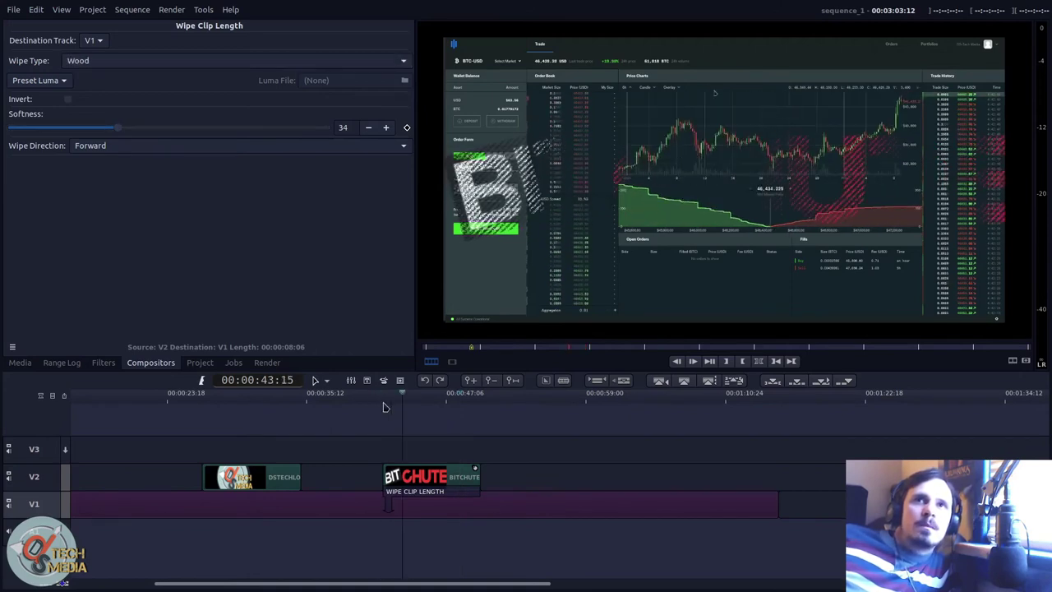
{"action": "scroll", "coordinate": [123, 69], "scroll_direction": "up", "scroll_amount": 2}
{"action": "scroll", "coordinate": [219, 66], "scroll_direction": "up", "scroll_amount": 5}
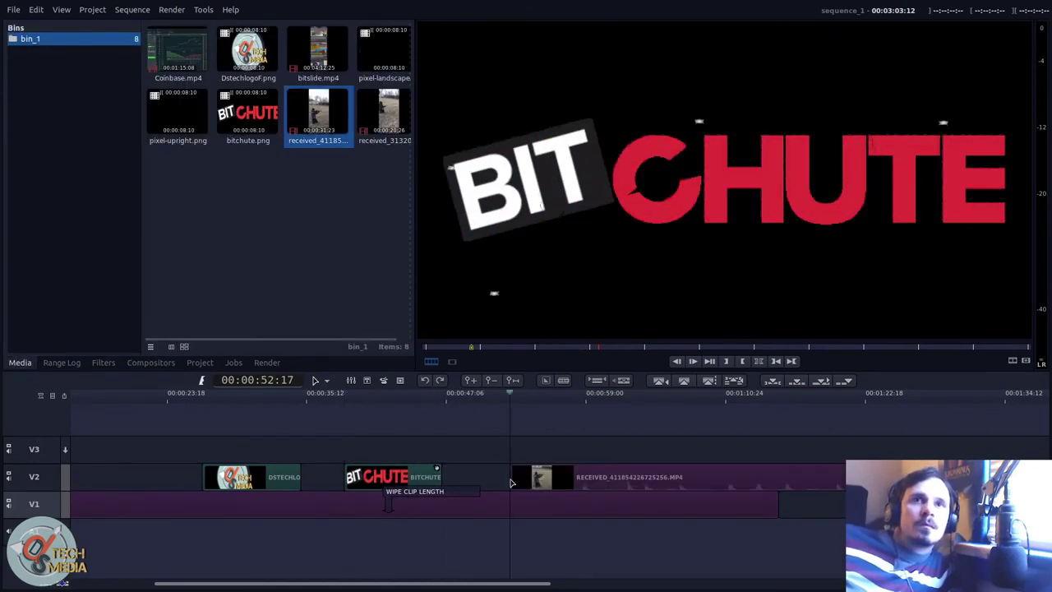
- Delete the Wipe Clip Length compositor and clear the logo clips from V2, leaving the received video clip
{"action": "left_click", "coordinate": [390, 492]}
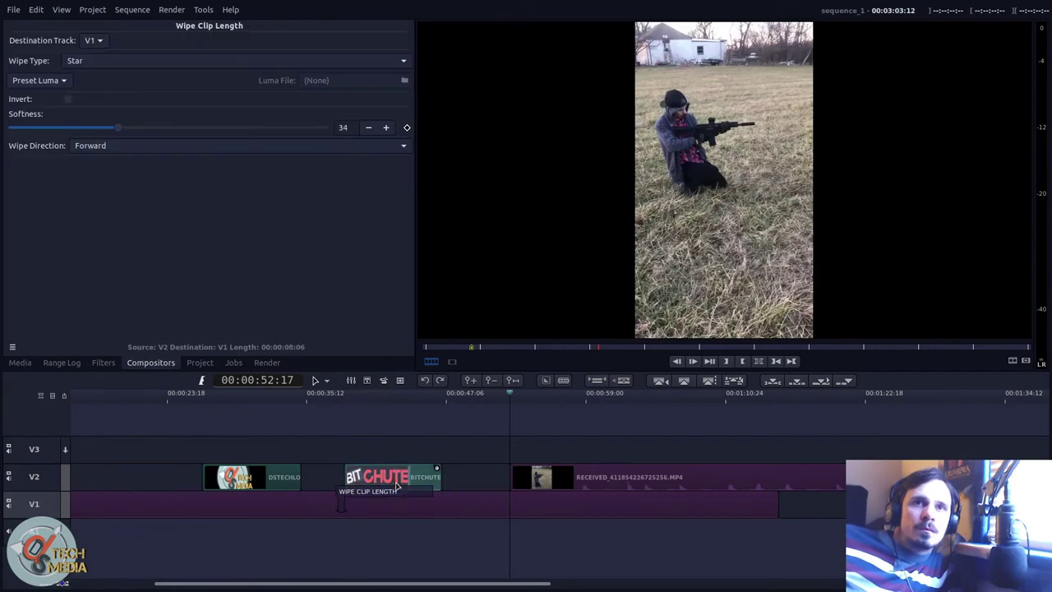
{"action": "key", "text": "Delete"}
{"action": "left_click", "coordinate": [400, 476]}
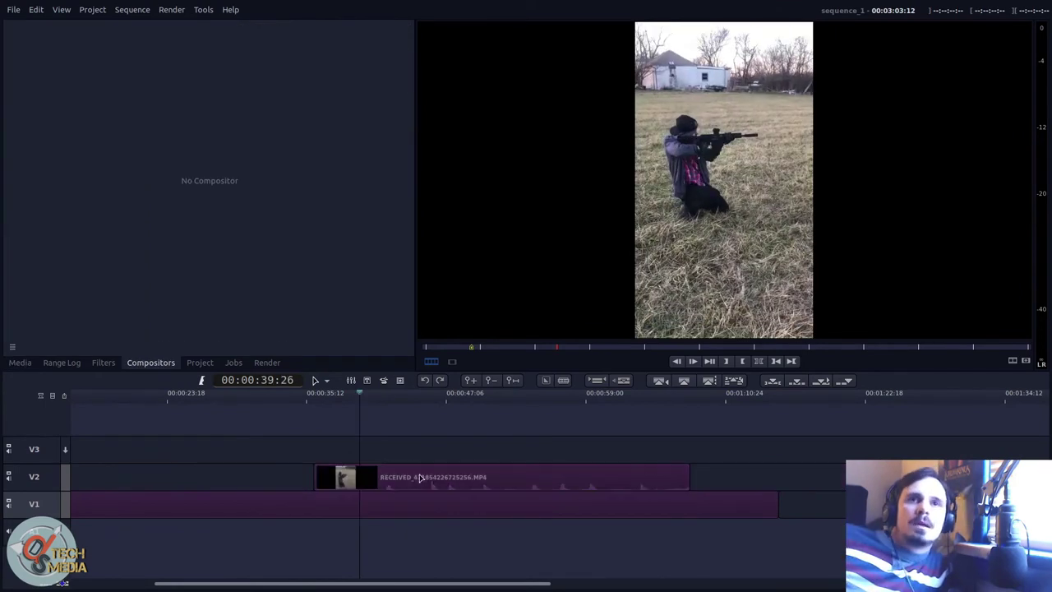
- Add the RotoMask alpha filter to the received video clip on V2 and dismiss the alpha filter information
{"action": "right_click", "coordinate": [420, 477]}
{"action": "mouse_move", "coordinate": [542, 279]}
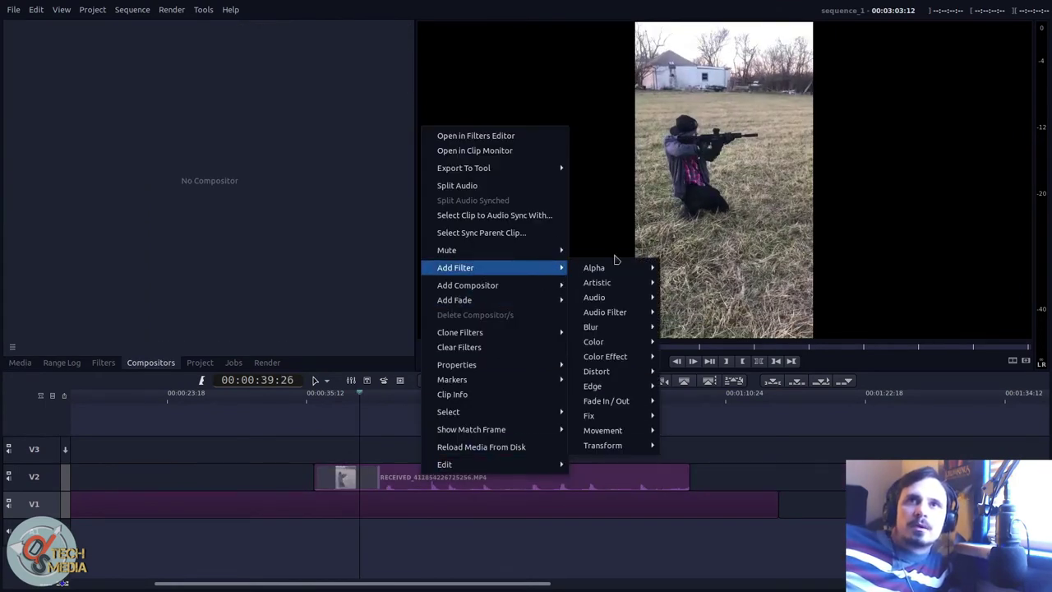
{"action": "mouse_move", "coordinate": [618, 268]}
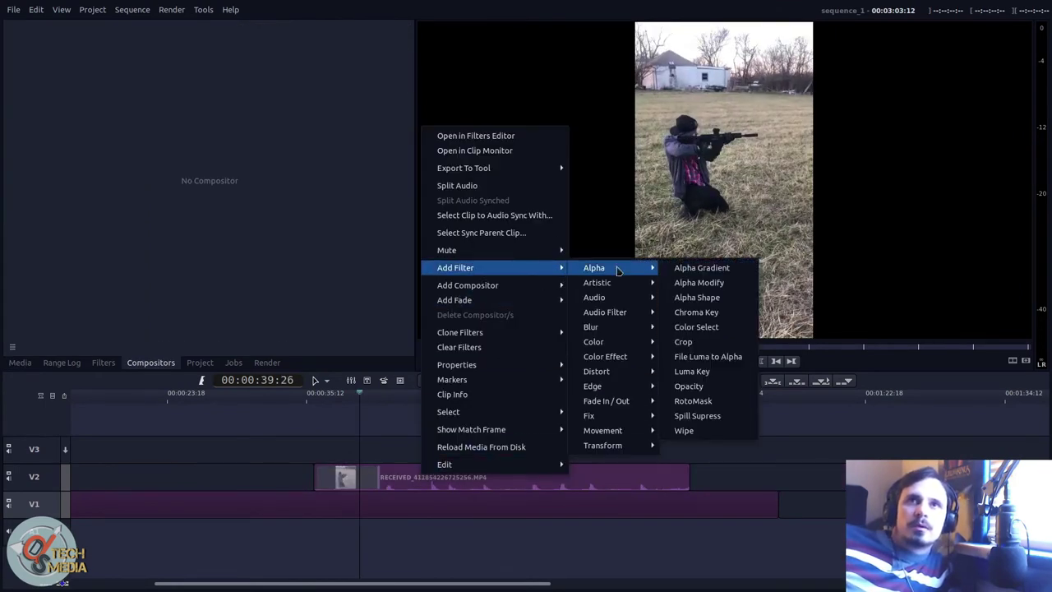
{"action": "left_click", "coordinate": [716, 406]}
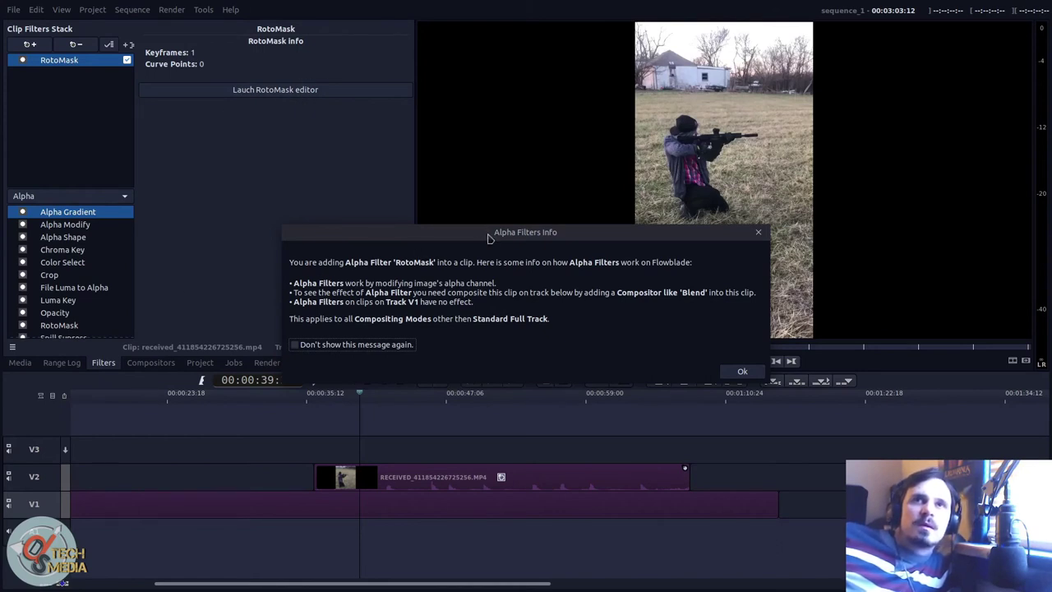
{"action": "left_click_drag", "start_coordinate": [484, 233], "coordinate": [514, 235]}
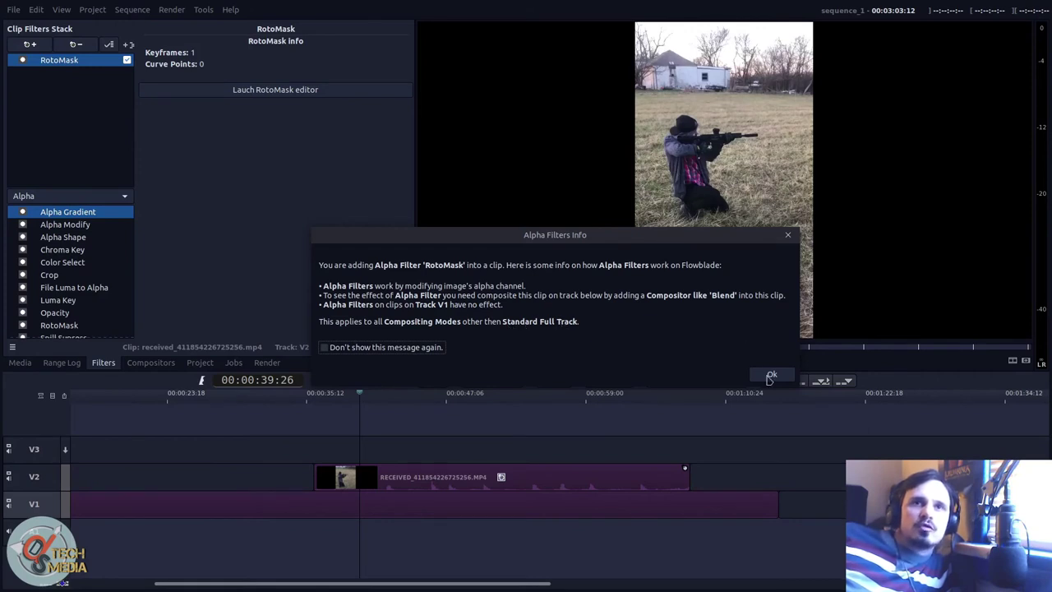
{"action": "left_click", "coordinate": [770, 375]}
- Add a Transform compositor to the received video clip so it overlays the V1 video
{"action": "left_click", "coordinate": [396, 468]}
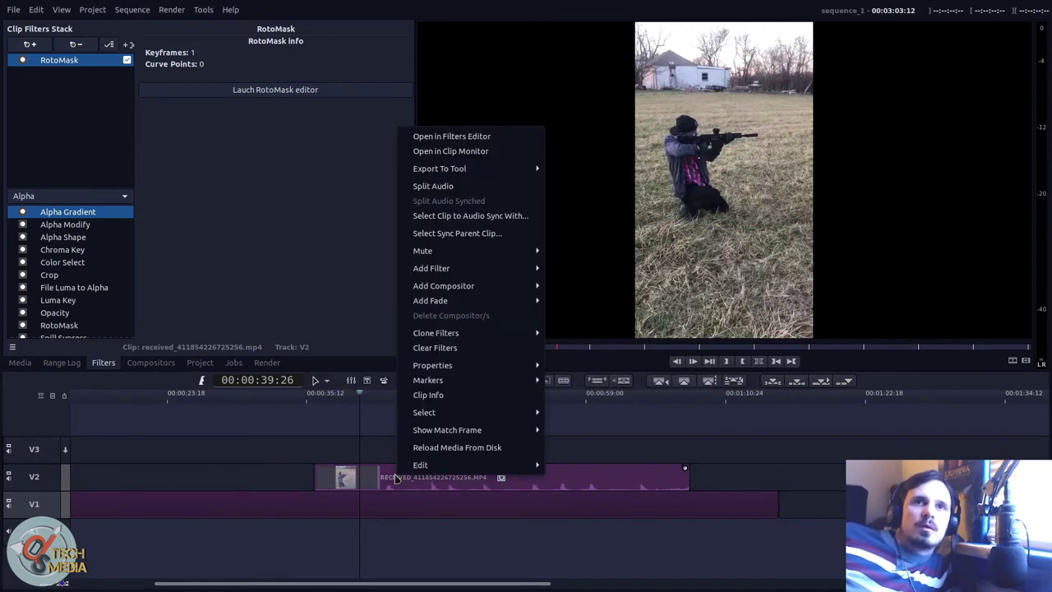
{"action": "right_click", "coordinate": [393, 475]}
{"action": "mouse_move", "coordinate": [461, 288]}
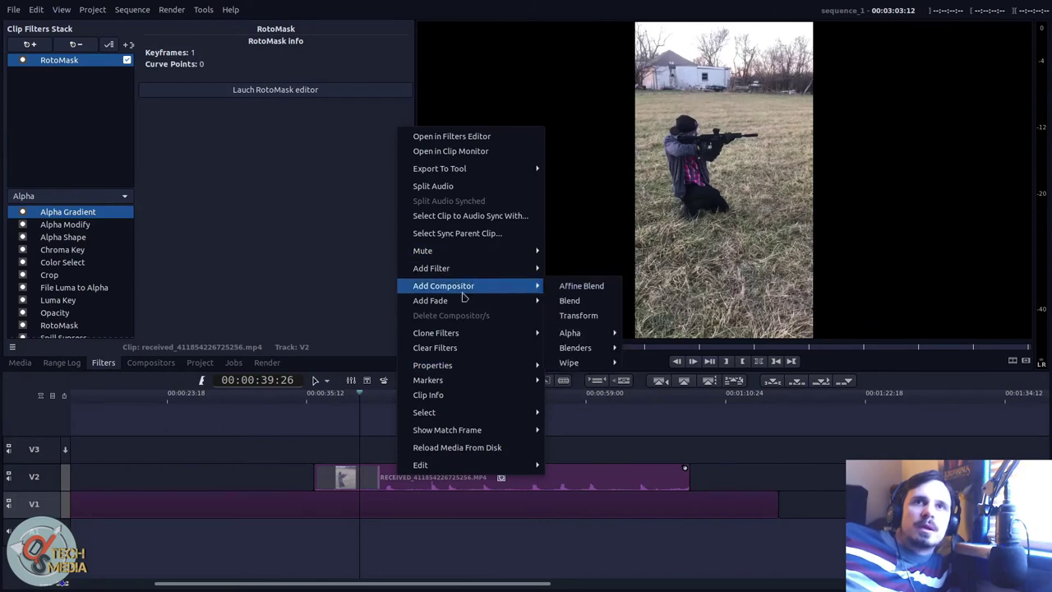
{"action": "left_click", "coordinate": [579, 315]}
{"action": "left_click", "coordinate": [414, 473]}
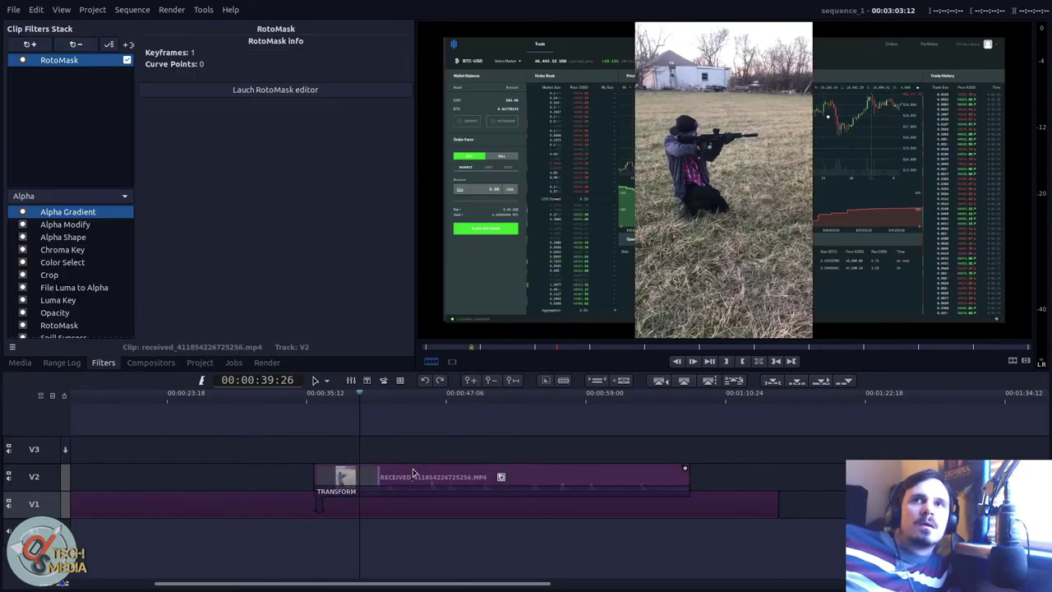
- Launch the RotoMask editor and shape a closed Line Mask around the kneeling figure
{"action": "left_click", "coordinate": [327, 95]}
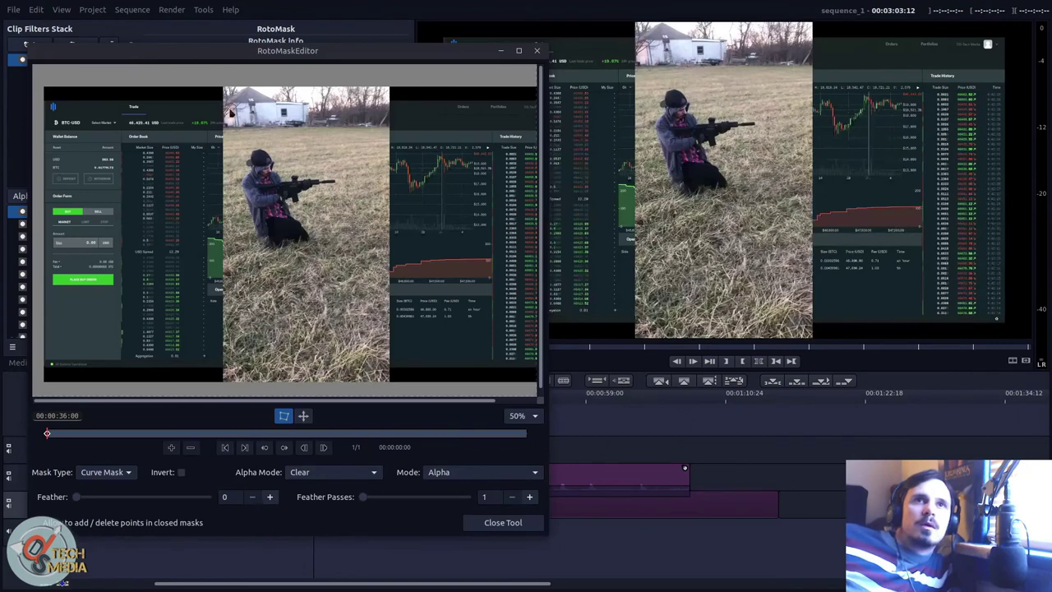
{"action": "left_click_drag", "start_coordinate": [265, 56], "coordinate": [462, 64]}
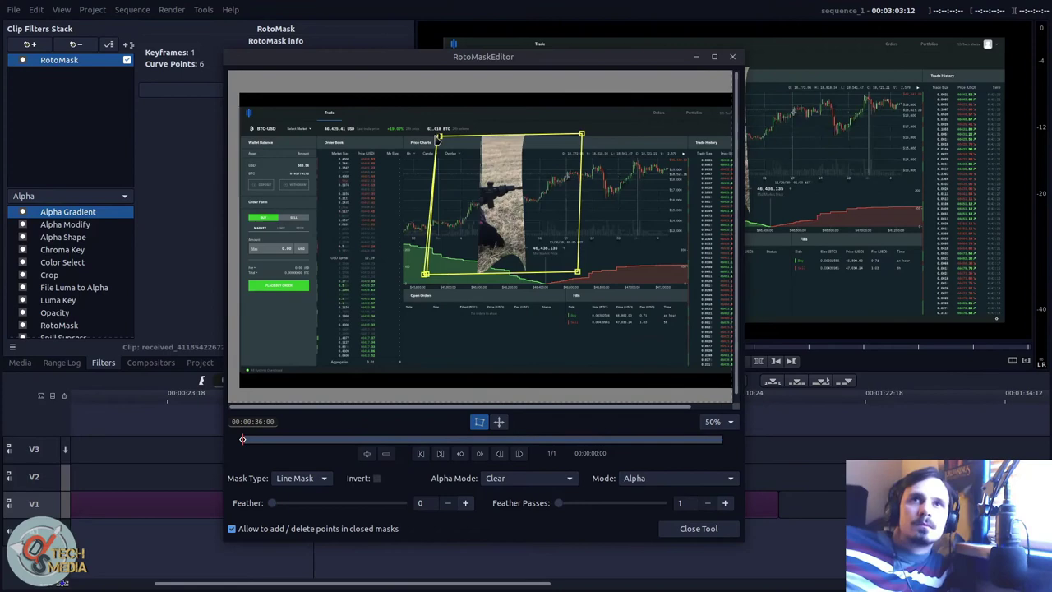
{"action": "left_click_drag", "start_coordinate": [424, 138], "coordinate": [376, 141]}
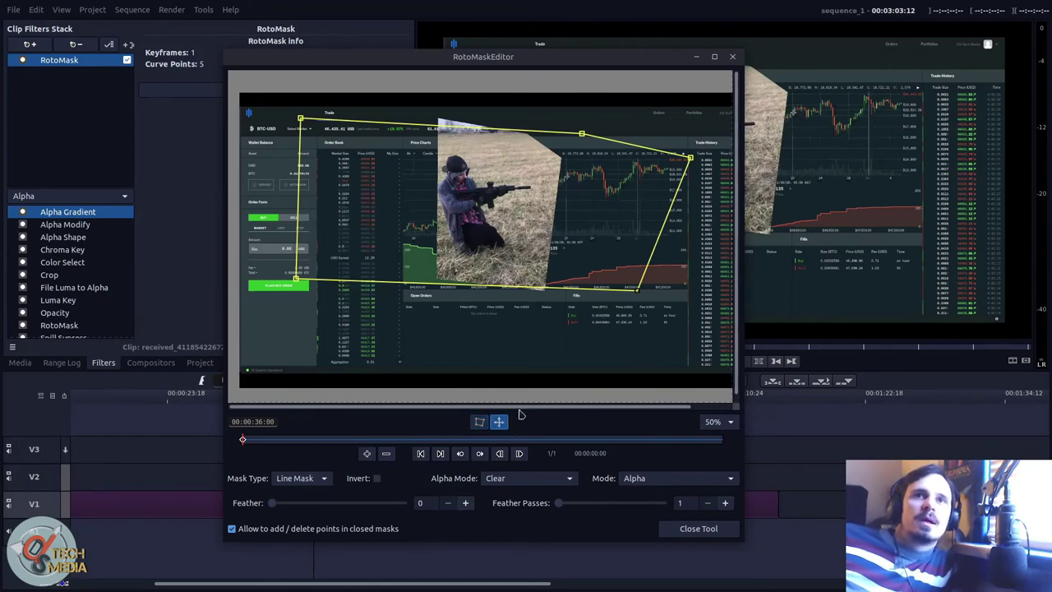
- Move the mask below the frame at its first keyframe, and back over the kneeling figure at a new keyframe at 00:00:40:27
{"action": "left_click_drag", "start_coordinate": [556, 172], "coordinate": [491, 257]}
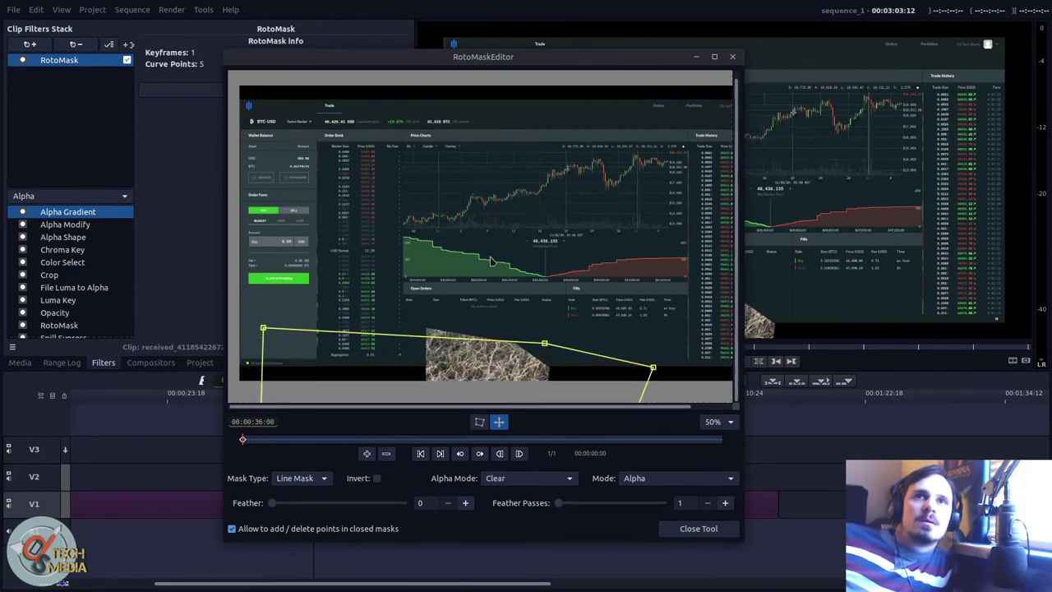
{"action": "scroll", "coordinate": [715, 429], "scroll_direction": "down", "scroll_amount": 1}
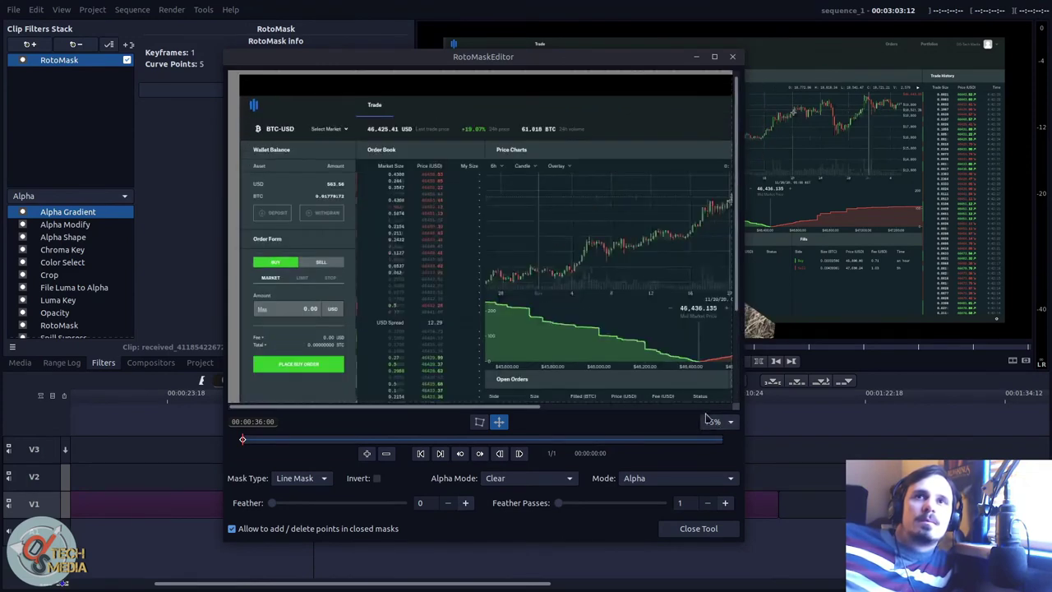
{"action": "scroll", "coordinate": [714, 424], "scroll_direction": "up", "scroll_amount": 1}
{"action": "scroll", "coordinate": [714, 423], "scroll_direction": "down", "scroll_amount": 1}
{"action": "left_click_drag", "start_coordinate": [486, 371], "coordinate": [511, 386]}
{"action": "left_click", "coordinate": [316, 440]}
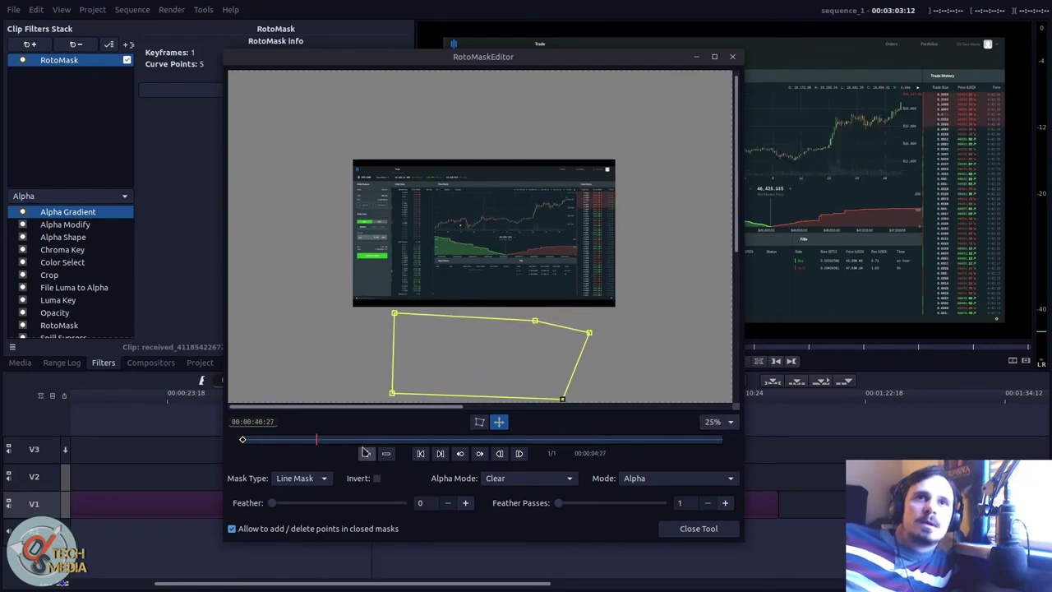
{"action": "left_click_drag", "start_coordinate": [458, 401], "coordinate": [452, 272]}
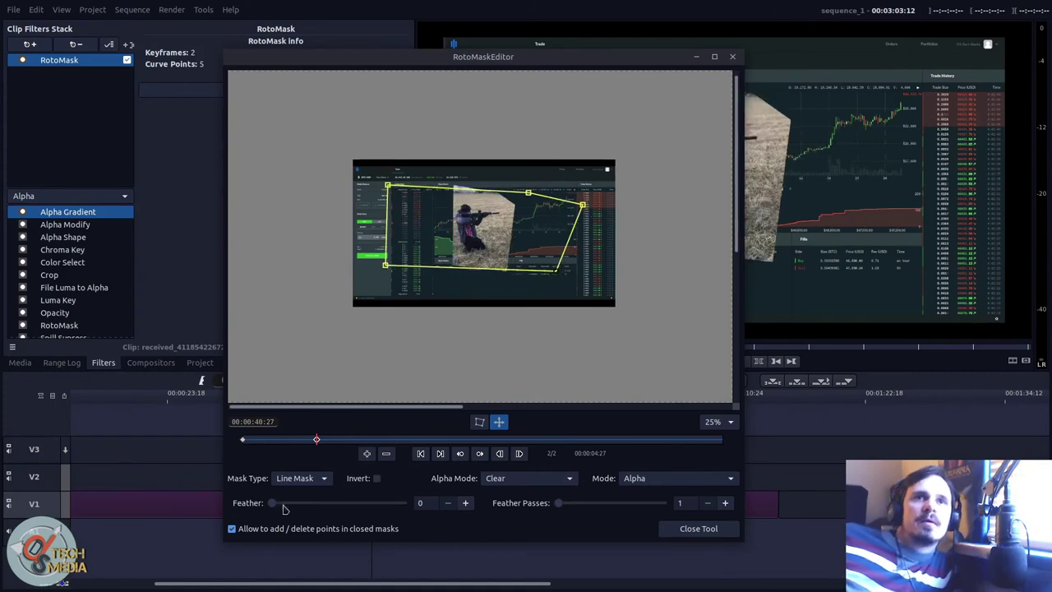
- Soften the mask edge with Feather 12 and Feather Passes 3, and shift the mask slightly left over the figure
{"action": "left_click", "coordinate": [579, 504]}
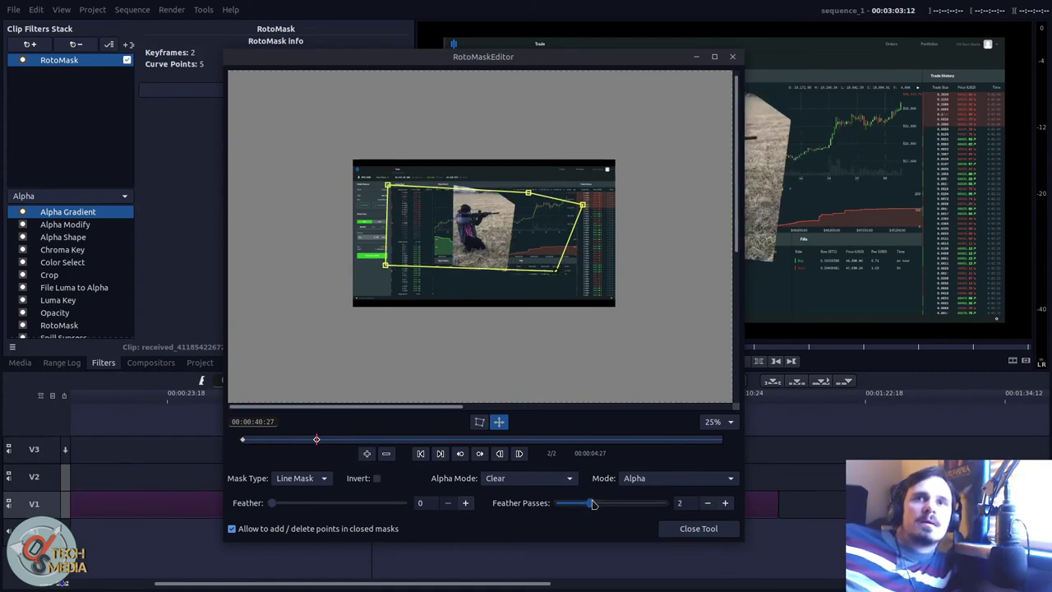
{"action": "left_click_drag", "start_coordinate": [272, 503], "coordinate": [317, 503]}
{"action": "scroll", "coordinate": [718, 423], "scroll_direction": "down", "scroll_amount": 1}
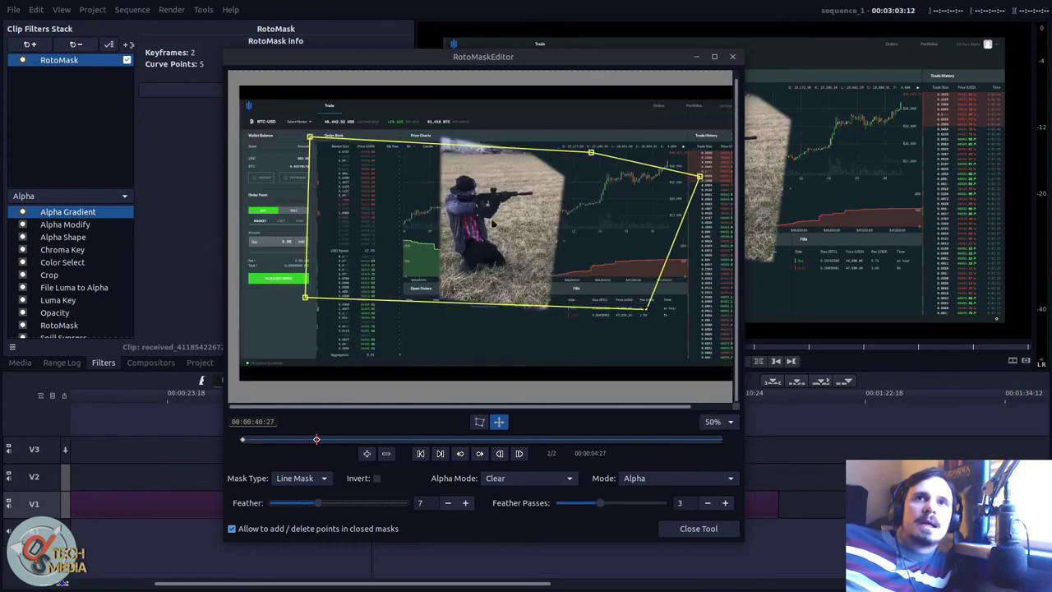
{"action": "left_click_drag", "start_coordinate": [508, 244], "coordinate": [488, 240]}
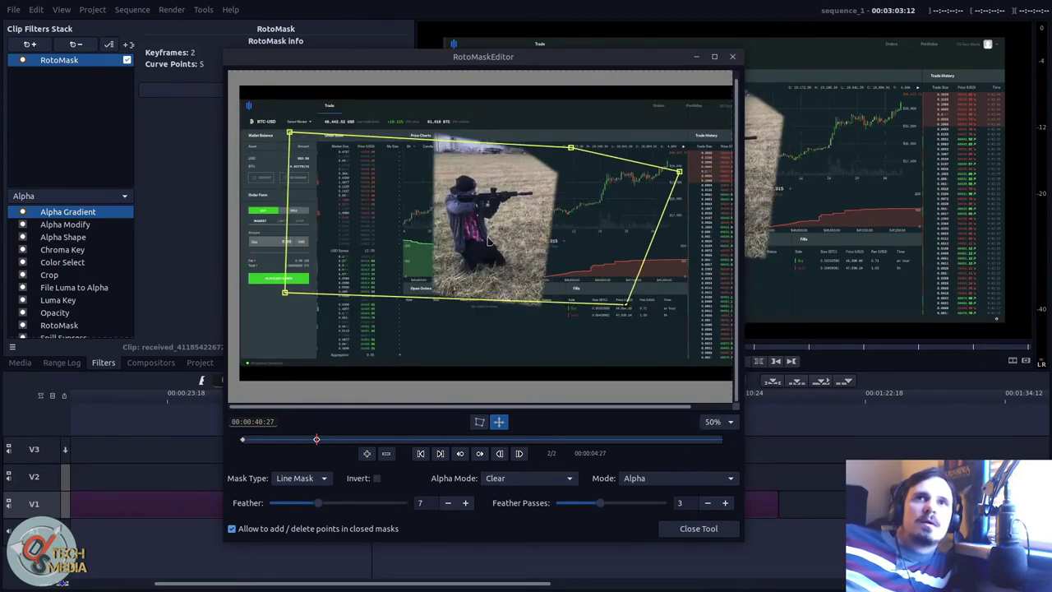
{"action": "left_click", "coordinate": [349, 503]}
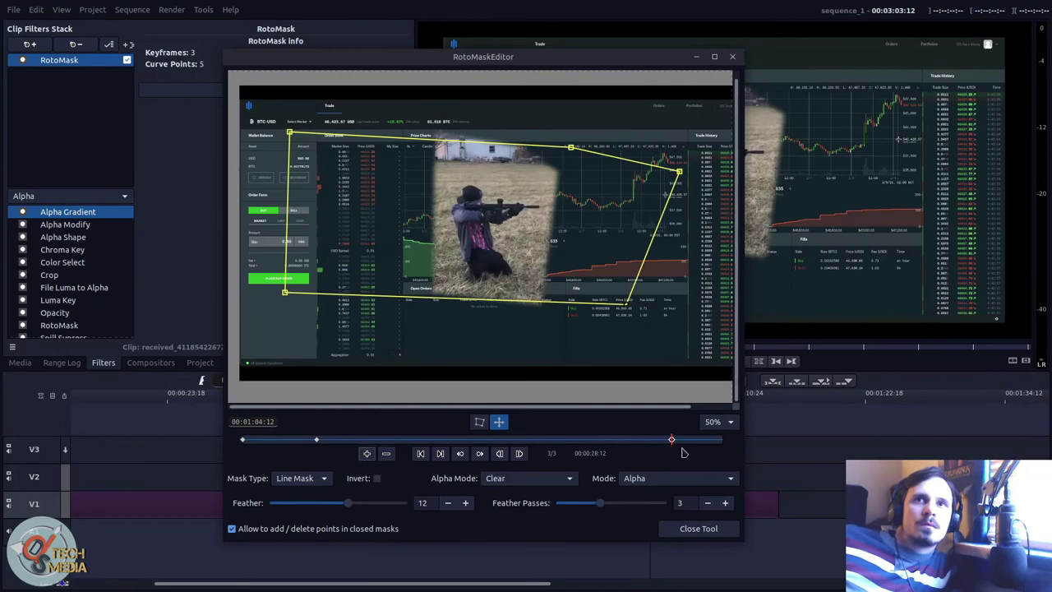
- Add keyframes near the clip's end that collapse the mask to a thin vertical line at 00:01:04:26 and move it above the frame at 00:01:05:06
{"action": "mouse_move", "coordinate": [683, 441]}
{"action": "left_mouse_down"}
{"action": "mouse_move", "coordinate": [720, 439]}
{"action": "mouse_move", "coordinate": [679, 439]}
{"action": "left_mouse_up"}
{"action": "left_click", "coordinate": [368, 454]}
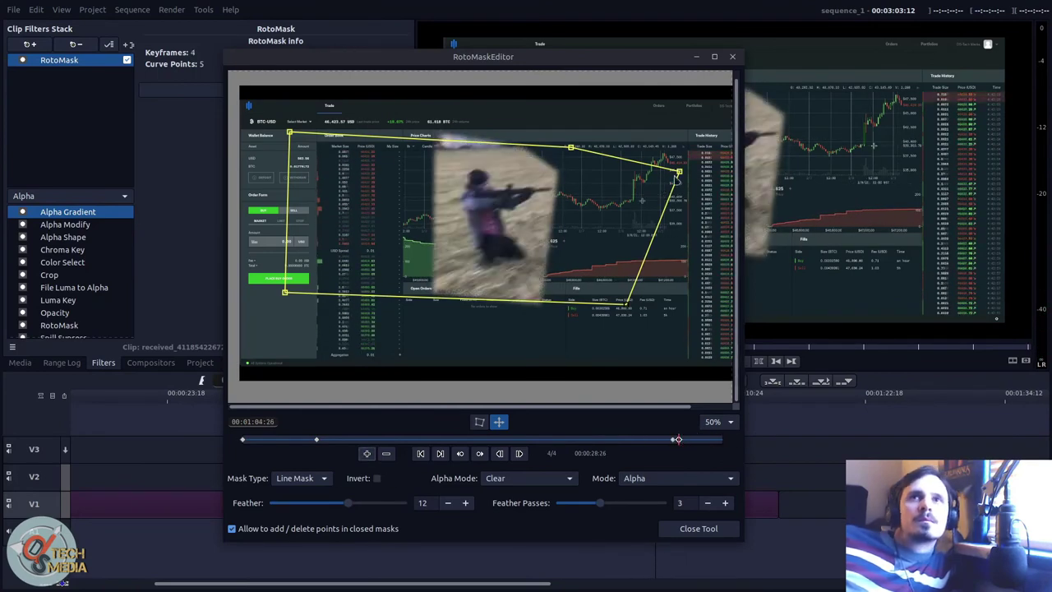
{"action": "left_click_drag", "start_coordinate": [679, 172], "coordinate": [674, 173]}
{"action": "left_click", "coordinate": [479, 421]}
{"action": "left_click_drag", "start_coordinate": [280, 292], "coordinate": [483, 287]}
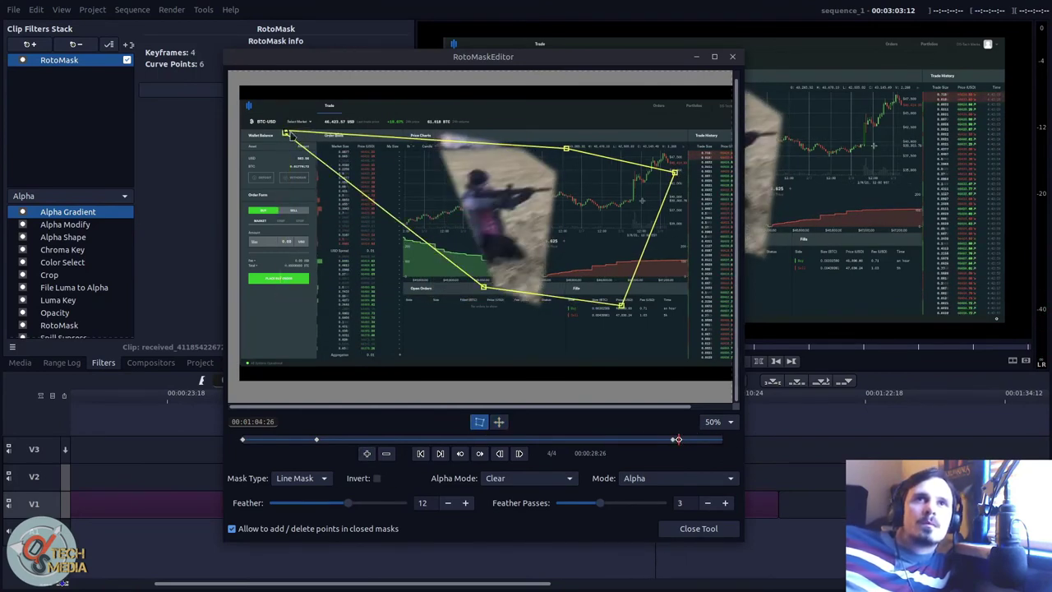
{"action": "left_click_drag", "start_coordinate": [284, 134], "coordinate": [478, 178]}
{"action": "left_click_drag", "start_coordinate": [565, 149], "coordinate": [480, 177]}
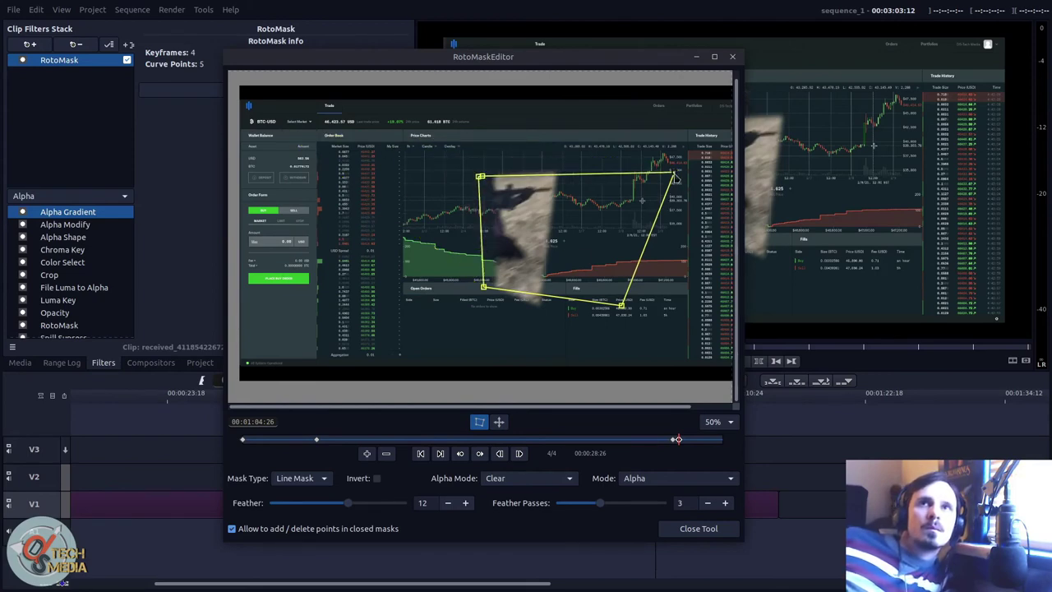
{"action": "left_click_drag", "start_coordinate": [673, 172], "coordinate": [481, 177]}
{"action": "left_click_drag", "start_coordinate": [621, 306], "coordinate": [485, 286]}
{"action": "left_click", "coordinate": [683, 440]}
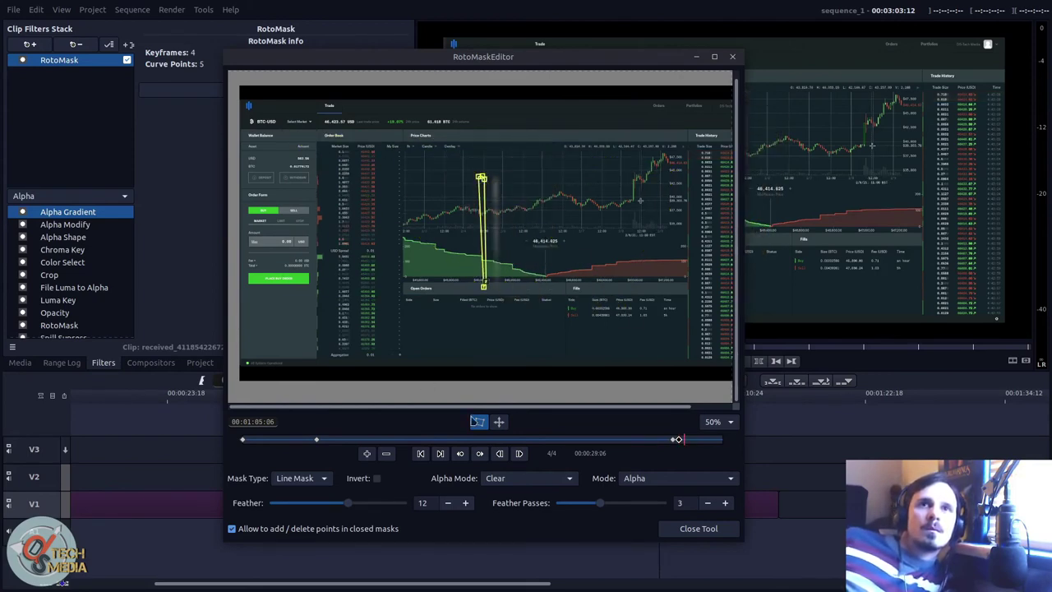
{"action": "mouse_move", "coordinate": [480, 247]}
{"action": "left_mouse_down"}
{"action": "mouse_move", "coordinate": [481, 8]}
{"action": "mouse_move", "coordinate": [496, 4]}
{"action": "left_mouse_up"}
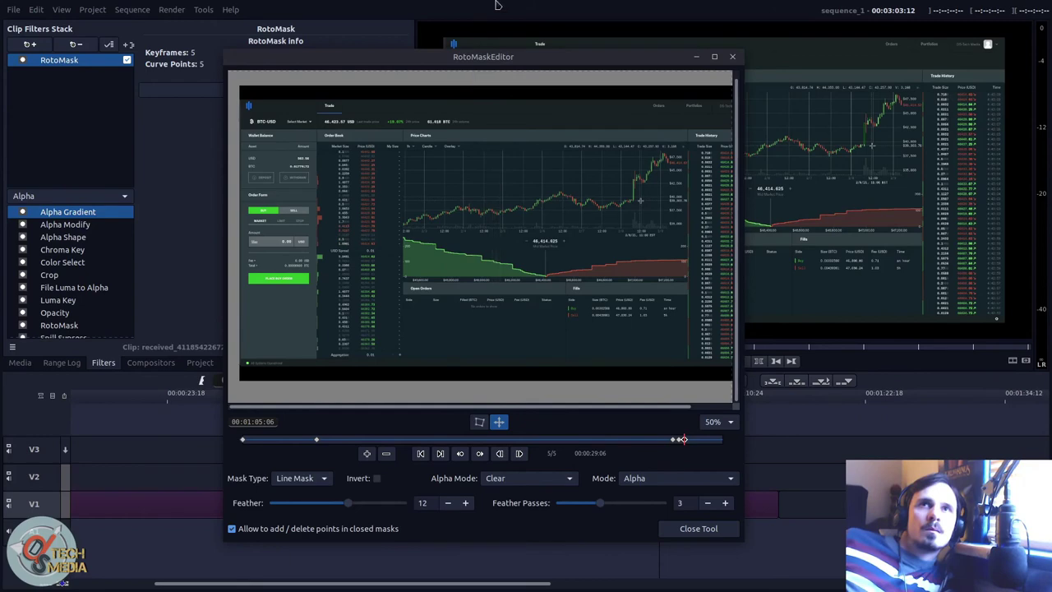
- Close the RotoMask editor and play the sequence from just before the received clip to review the mask animation
{"action": "left_click", "coordinate": [697, 527]}
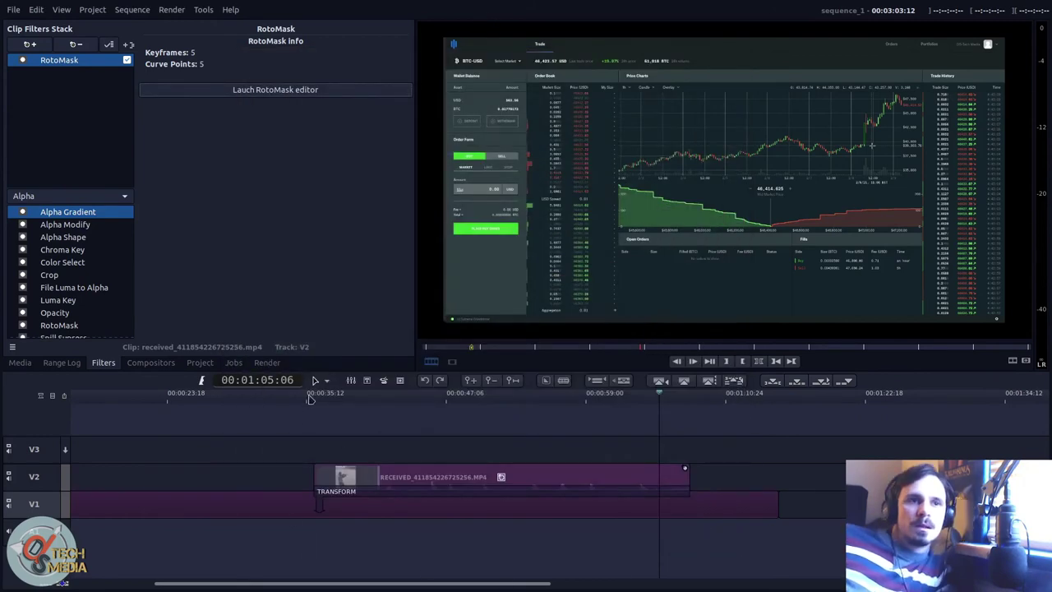
{"action": "left_click", "coordinate": [308, 401]}
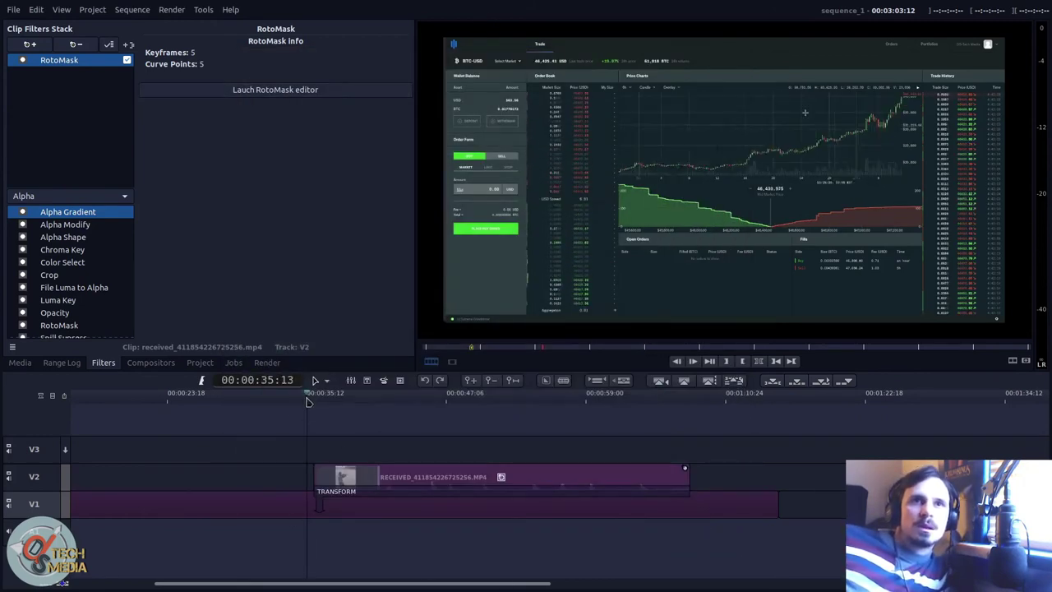
{"action": "key", "text": "space"}
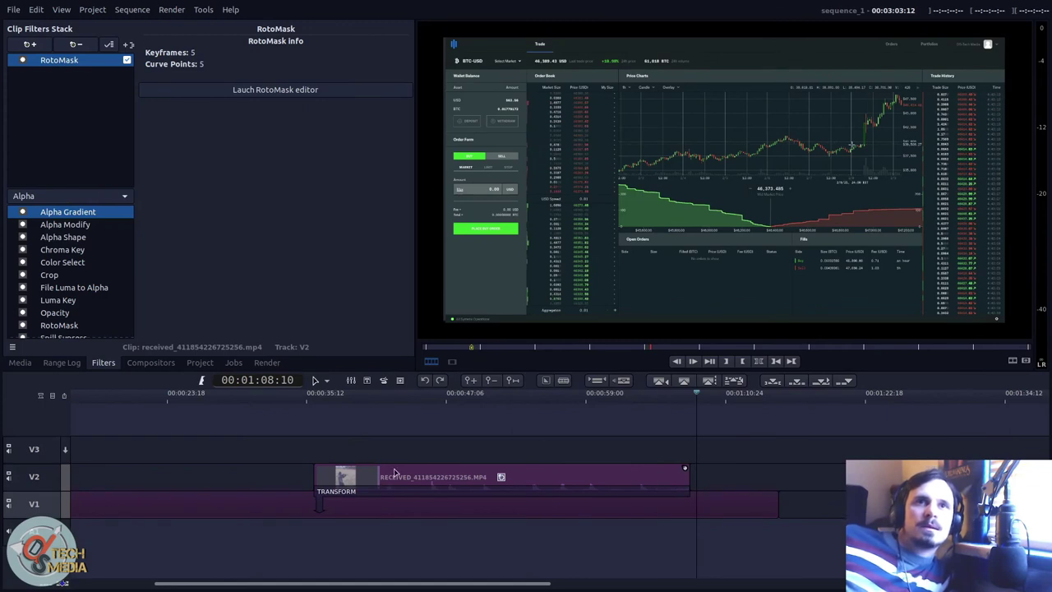
- Disable the RotoMask filter and add the Alpha Shape filter to the received clip on V2, viewing it at 00:00:47:13
{"action": "scroll", "coordinate": [72, 260], "scroll_direction": "down", "scroll_amount": 2}
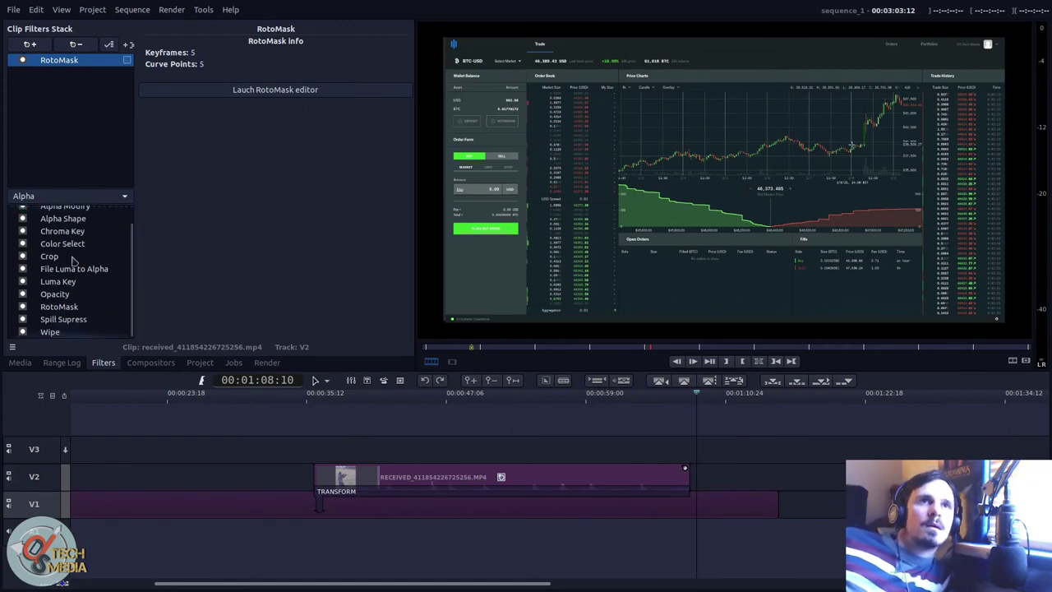
{"action": "left_click", "coordinate": [92, 320]}
{"action": "left_click", "coordinate": [86, 306]}
{"action": "scroll", "coordinate": [78, 279], "scroll_direction": "up", "scroll_amount": 1}
{"action": "double_click", "coordinate": [58, 238]}
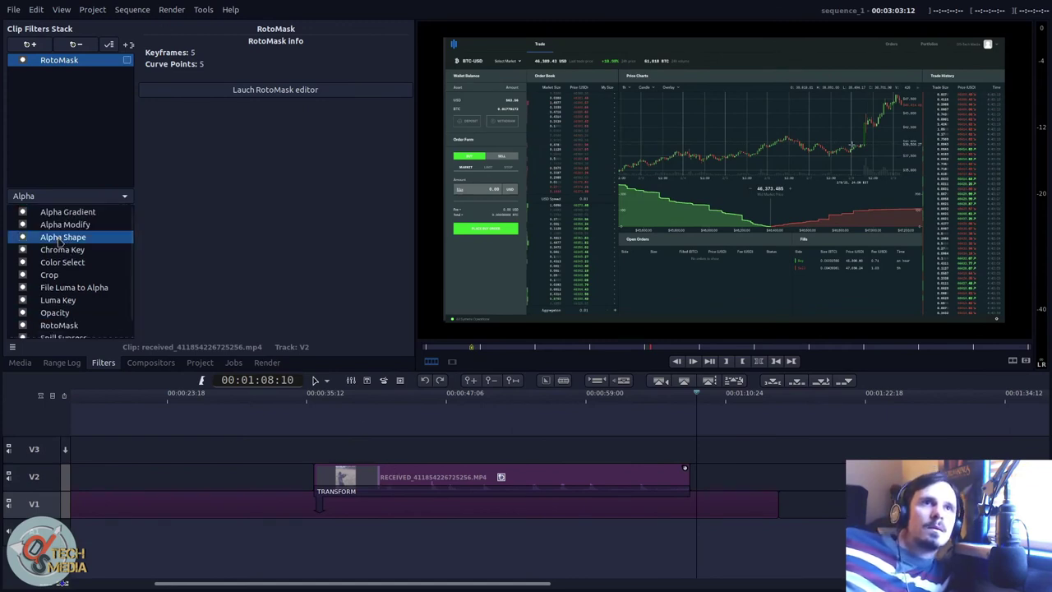
{"action": "left_click", "coordinate": [741, 371]}
{"action": "left_click_drag", "start_coordinate": [428, 399], "coordinate": [450, 395]}
- Set the Alpha Shape filter to Diamond and adjust Pos X to 59, Pos Y to 49, Size X to 52 and Size Y to 37
{"action": "left_click", "coordinate": [263, 44]}
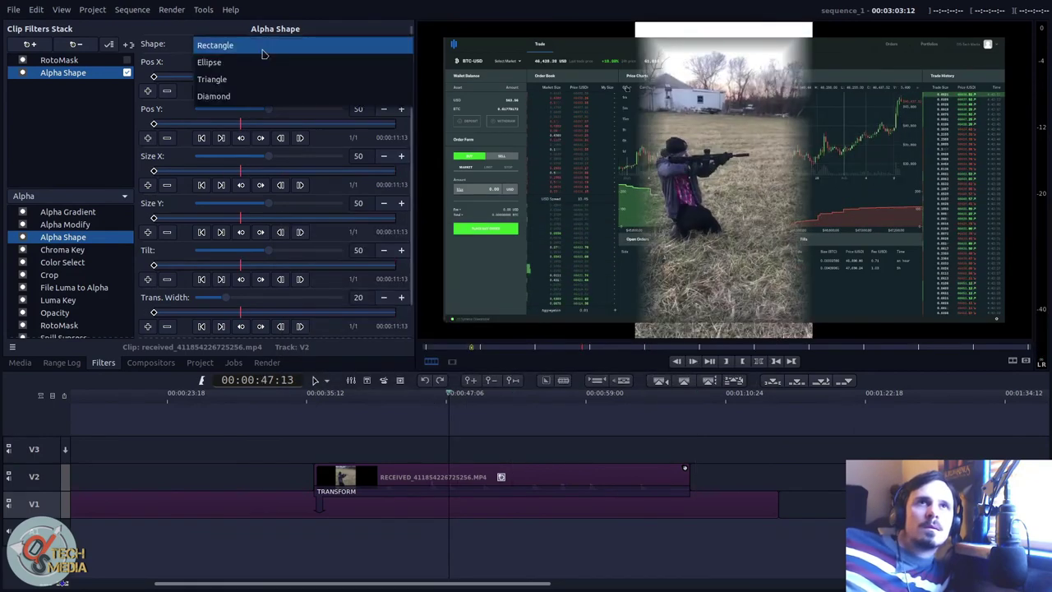
{"action": "left_click", "coordinate": [265, 62]}
{"action": "scroll", "coordinate": [270, 46], "scroll_direction": "down", "scroll_amount": 2}
{"action": "mouse_move", "coordinate": [267, 62]}
{"action": "left_mouse_down"}
{"action": "mouse_move", "coordinate": [245, 63]}
{"action": "mouse_move", "coordinate": [281, 62]}
{"action": "left_mouse_up"}
{"action": "left_click_drag", "start_coordinate": [268, 110], "coordinate": [267, 109]}
{"action": "mouse_move", "coordinate": [268, 156]}
{"action": "left_mouse_down"}
{"action": "mouse_move", "coordinate": [248, 156]}
{"action": "mouse_move", "coordinate": [272, 157]}
{"action": "left_mouse_up"}
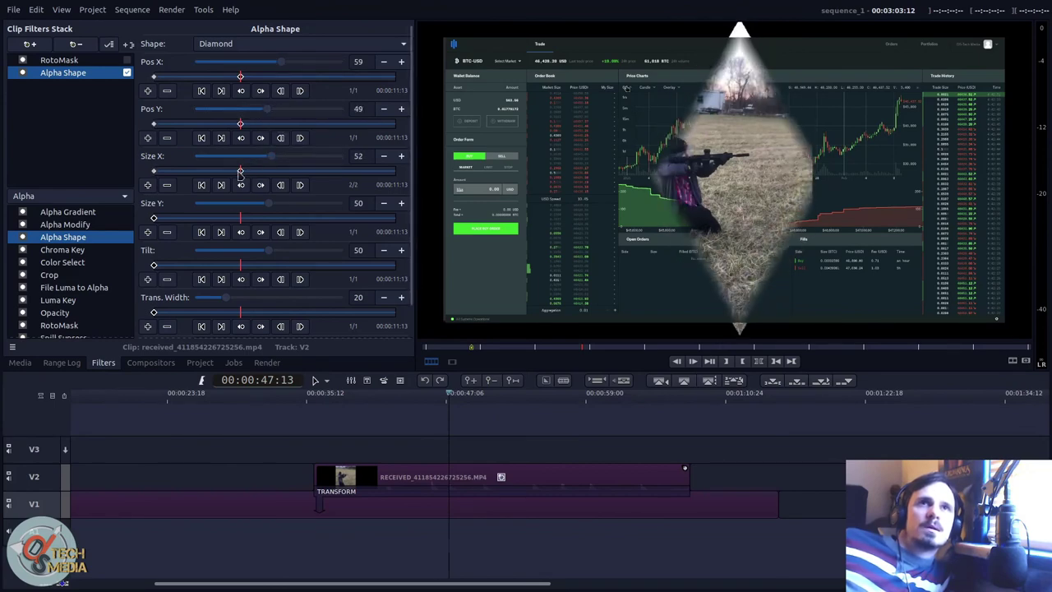
{"action": "left_click_drag", "start_coordinate": [268, 206], "coordinate": [252, 207]}
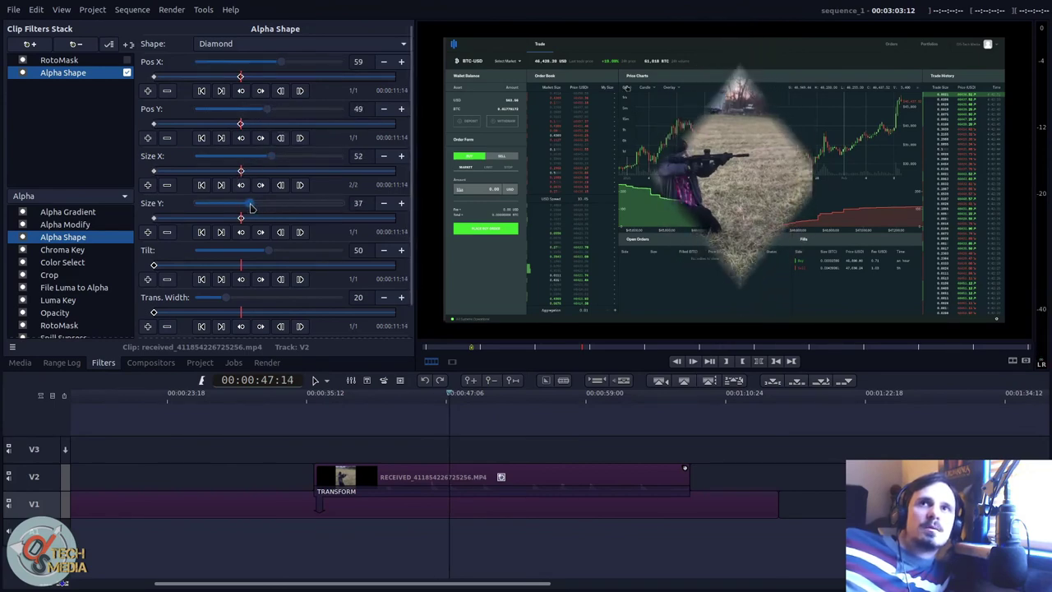
{"action": "mouse_move", "coordinate": [267, 109]}
{"action": "left_mouse_down"}
{"action": "mouse_move", "coordinate": [251, 112]}
{"action": "mouse_move", "coordinate": [269, 109]}
{"action": "left_mouse_up"}
{"action": "left_click_drag", "start_coordinate": [281, 62], "coordinate": [254, 63]}
- Play the received clip from its start to preview the diamond-shaped alpha mask
{"action": "left_click", "coordinate": [304, 396]}
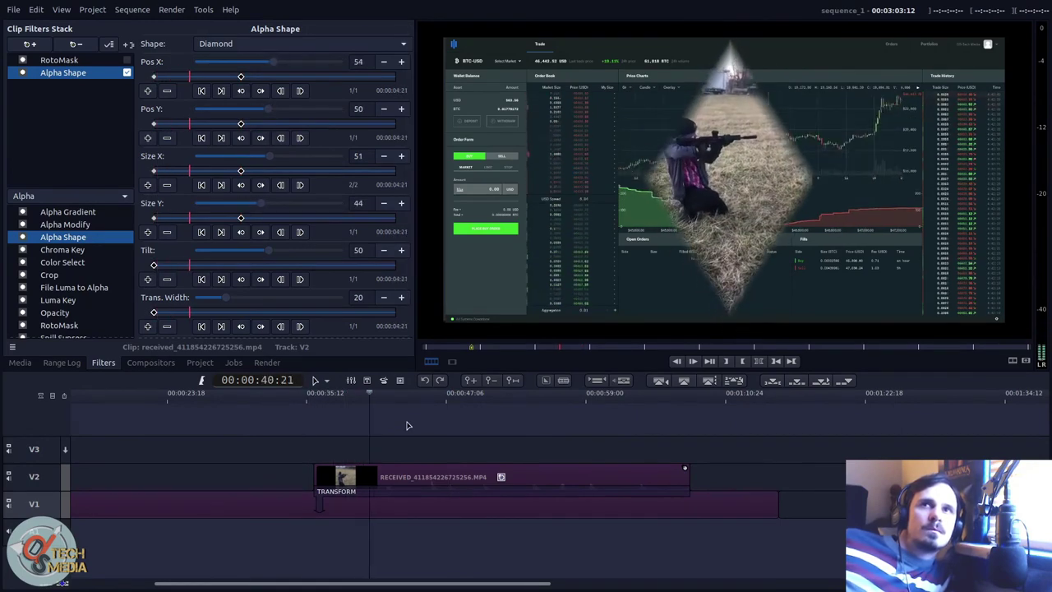
{"action": "scroll", "coordinate": [88, 259], "scroll_direction": "down", "scroll_amount": 1}
{"action": "scroll", "coordinate": [88, 259], "scroll_direction": "up", "scroll_amount": 1}
{"action": "scroll", "coordinate": [90, 297], "scroll_direction": "down", "scroll_amount": 1}
- Add the Vertigo movement filter to the received clip and raise its Zoom and Phase Incr. values
{"action": "left_click", "coordinate": [70, 196]}
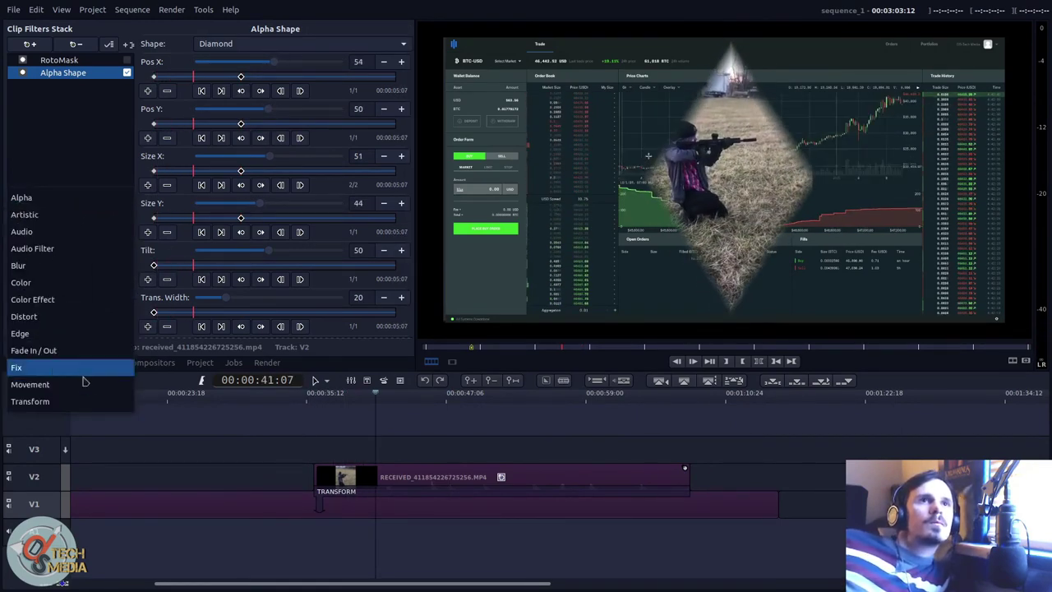
{"action": "left_click", "coordinate": [86, 387]}
{"action": "left_click", "coordinate": [50, 249]}
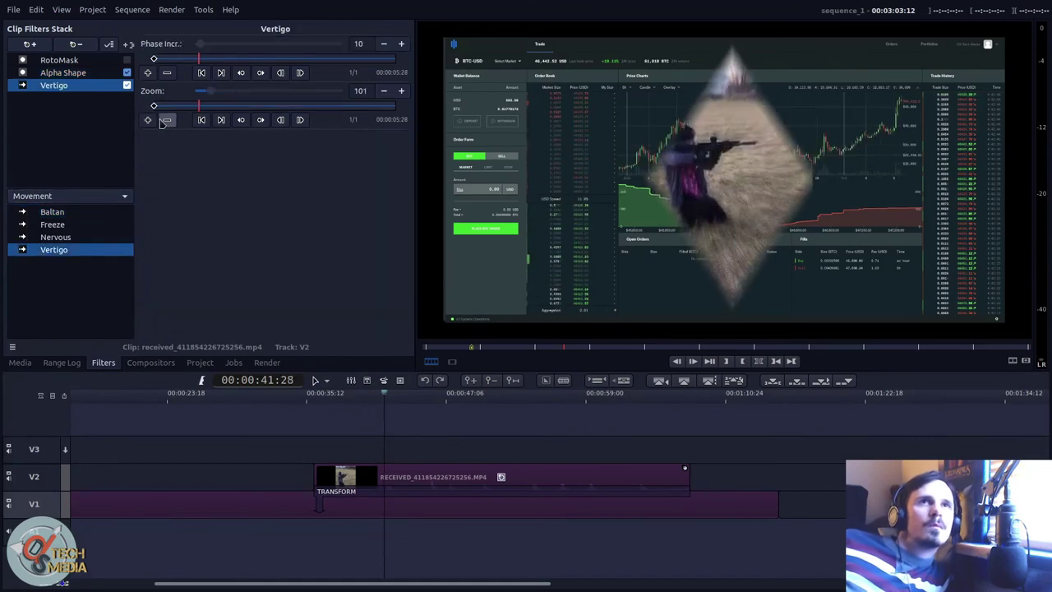
{"action": "left_click_drag", "start_coordinate": [210, 91], "coordinate": [238, 97]}
{"action": "left_click_drag", "start_coordinate": [200, 44], "coordinate": [231, 51]}
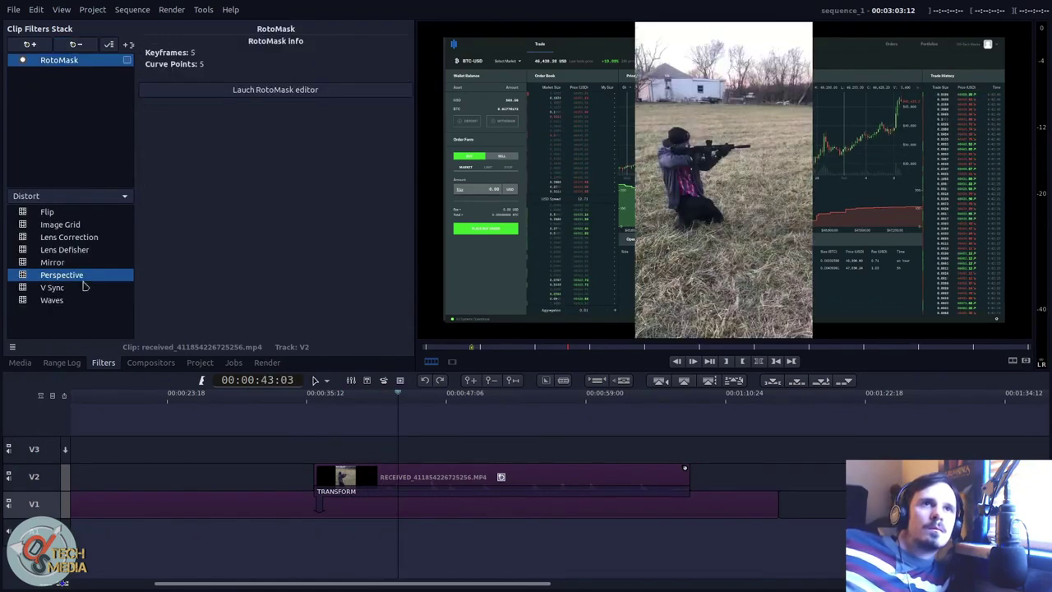
- Add the Perspective distort filter and set x0 and y0 to 0, x2 to 282, y2 to 198, x3 to 388 and y3 to 149
{"action": "double_click", "coordinate": [75, 275]}
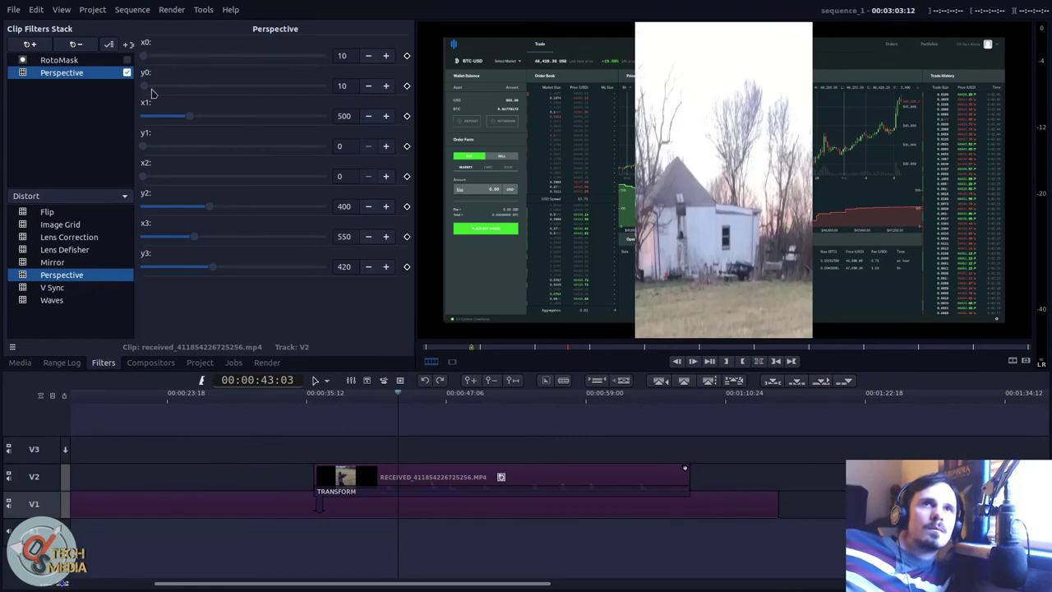
{"action": "left_click_drag", "start_coordinate": [152, 89], "coordinate": [110, 100]}
{"action": "left_click_drag", "start_coordinate": [143, 55], "coordinate": [136, 87]}
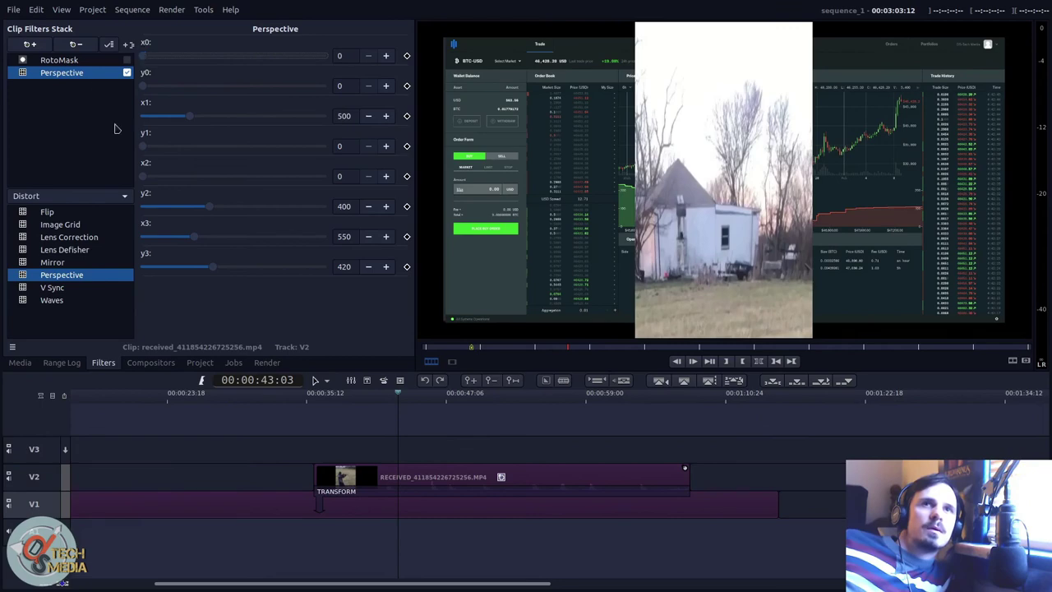
{"action": "left_click_drag", "start_coordinate": [210, 206], "coordinate": [171, 211]}
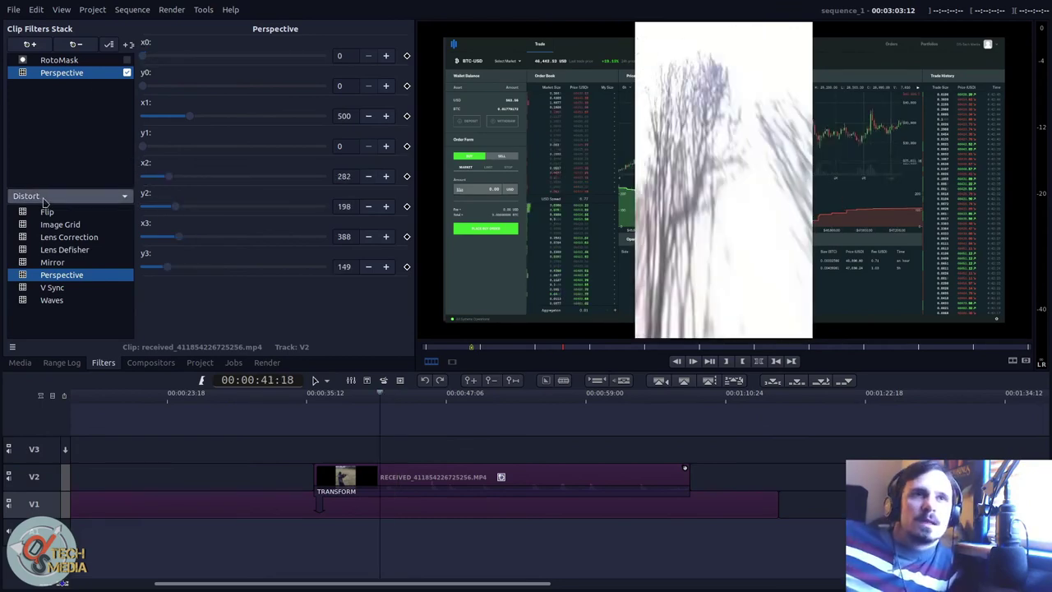
- Show the available filters in the Fade In / Out group
{"action": "left_click", "coordinate": [45, 197]}
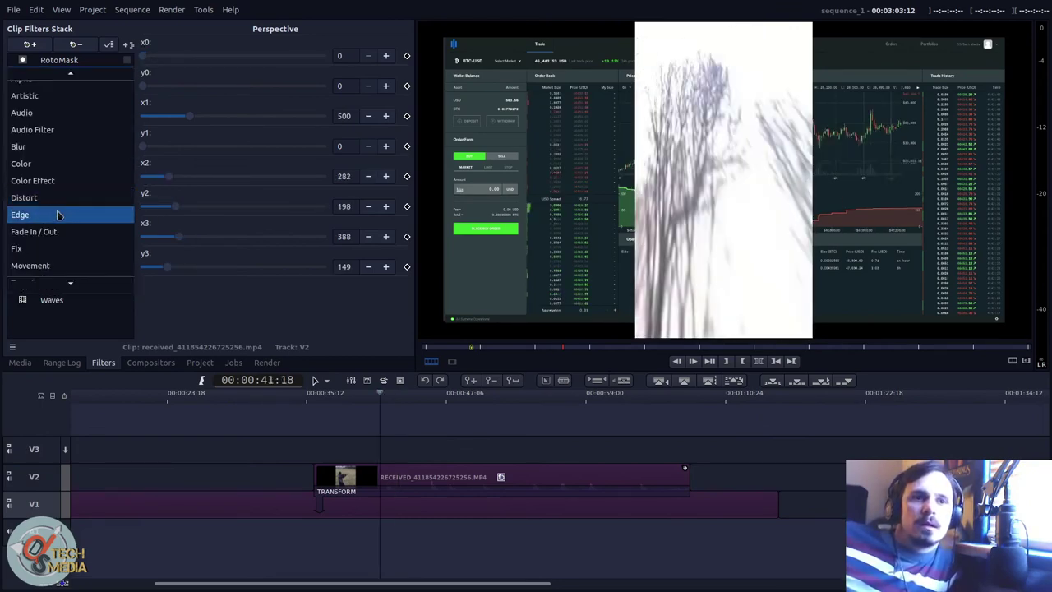
{"action": "left_click", "coordinate": [78, 219]}
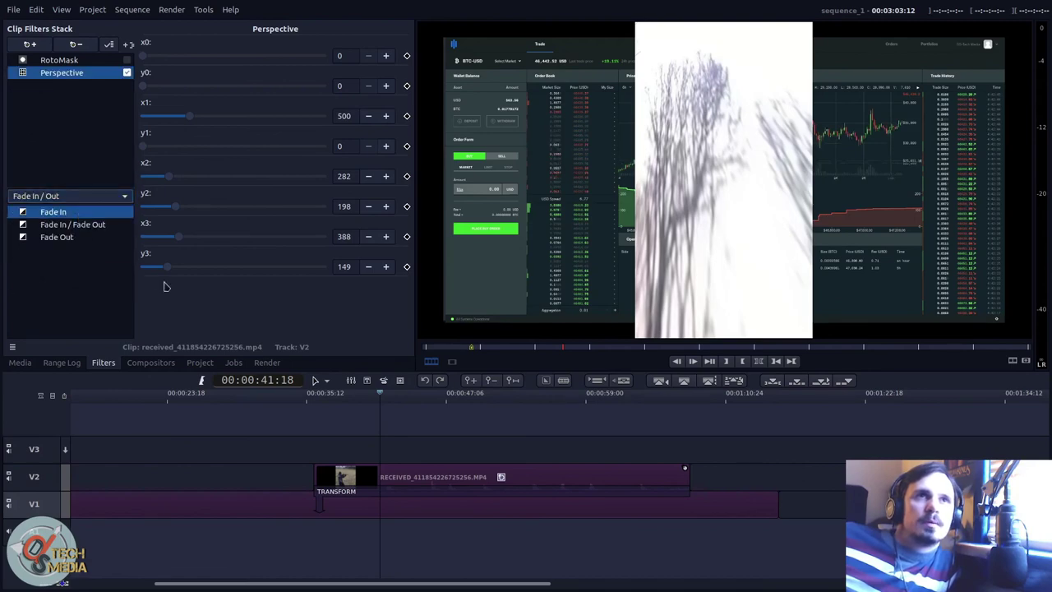